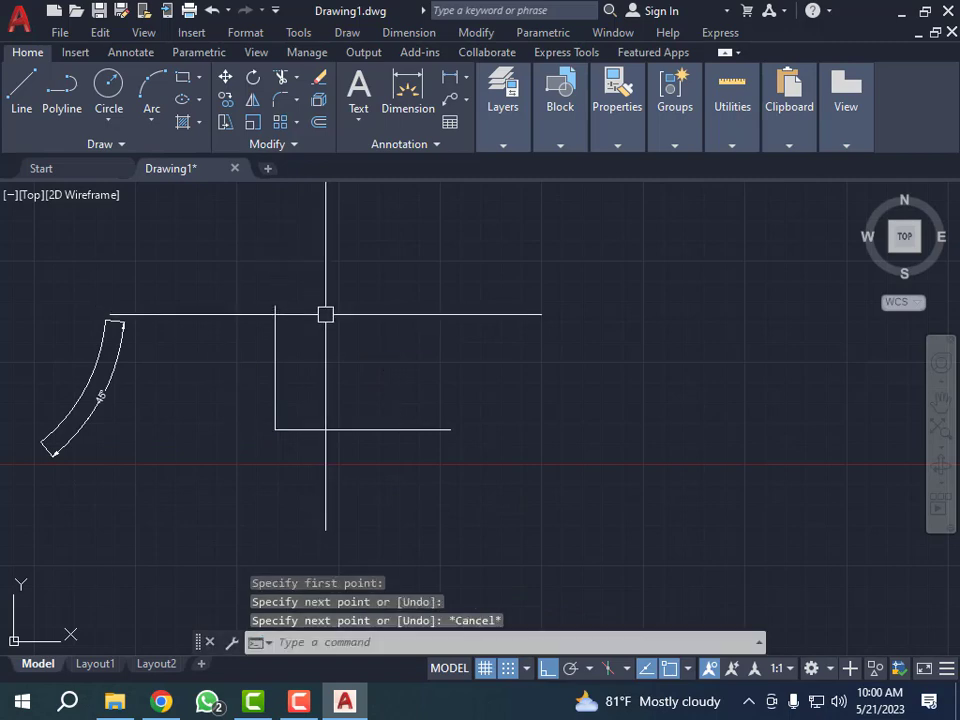
pyautogui.scroll(-2, 321, 370)
pyautogui.scroll(2, 390, 383)
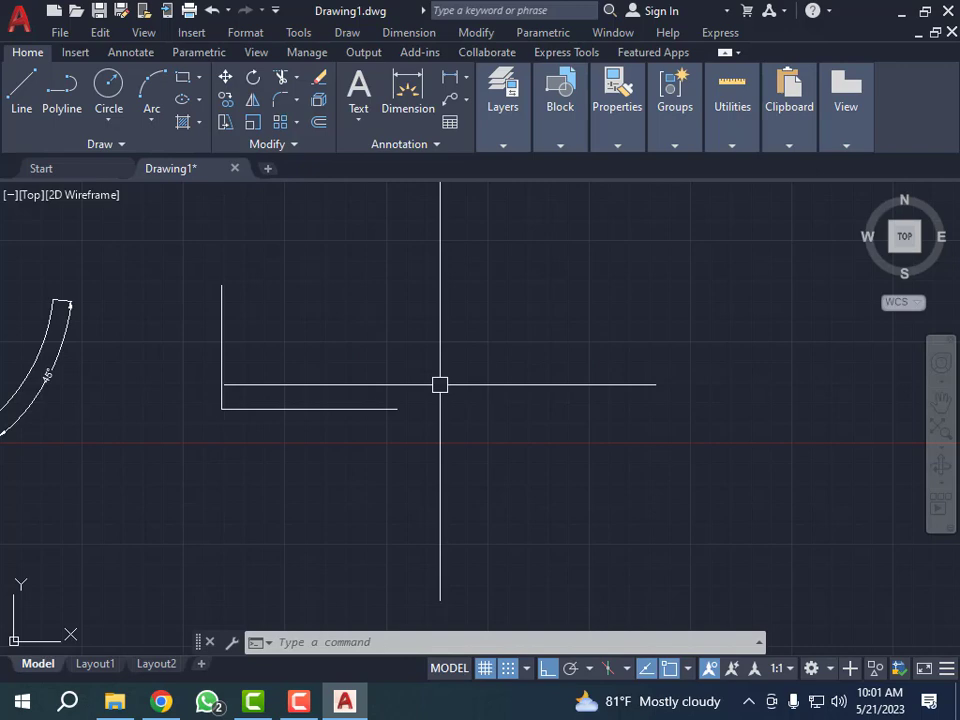
pyautogui.write('RO')
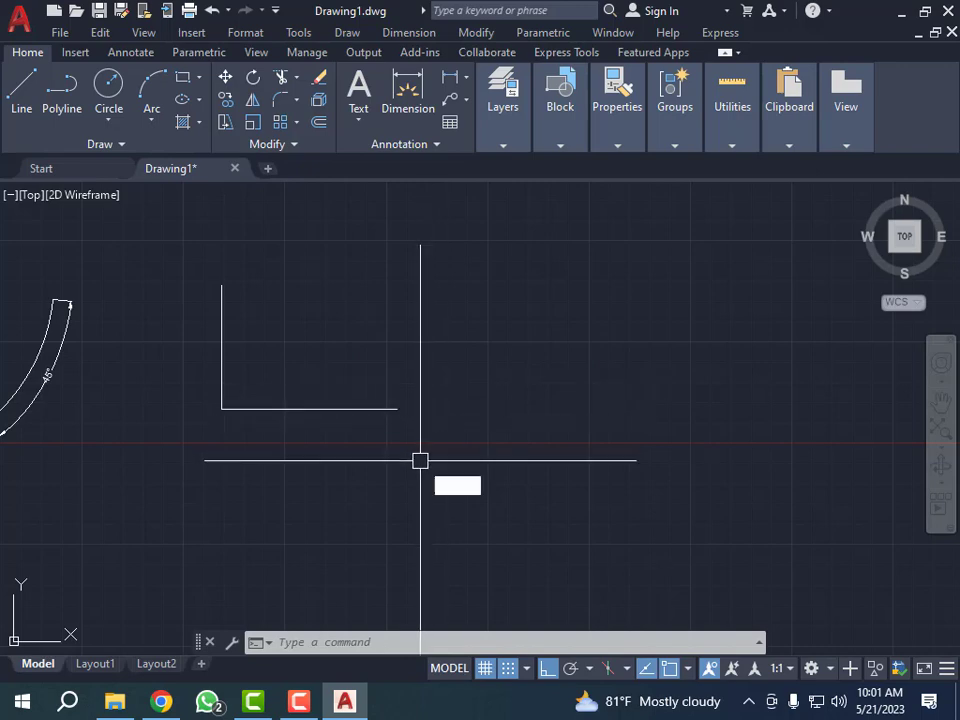
pyautogui.press('Return')
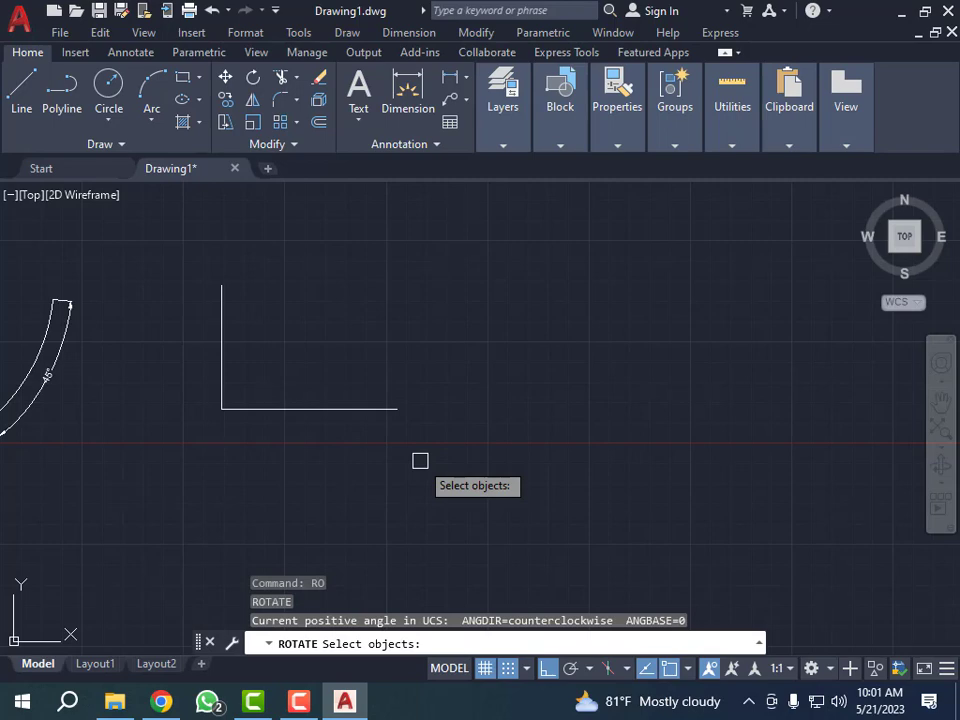
pyautogui.click(307, 408)
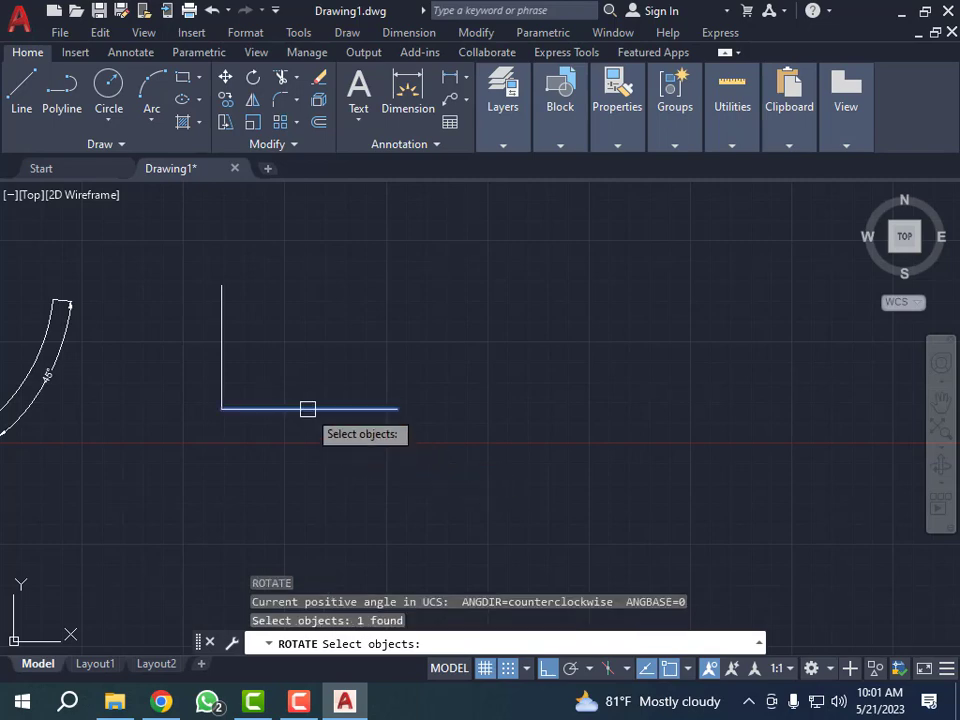
pyautogui.press('Return')
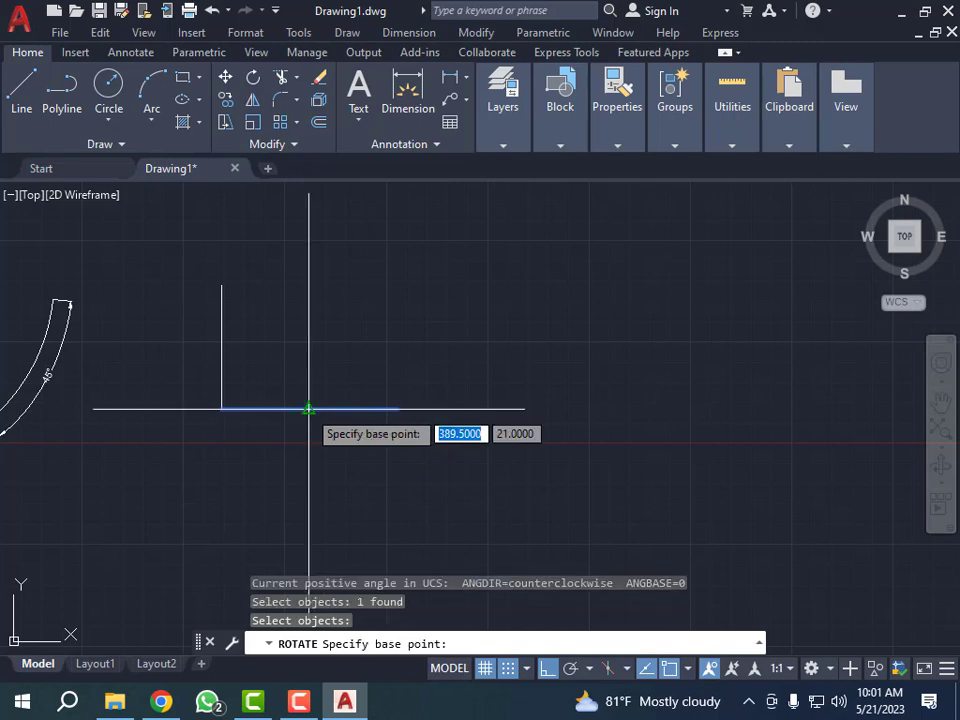
pyautogui.press('Escape')
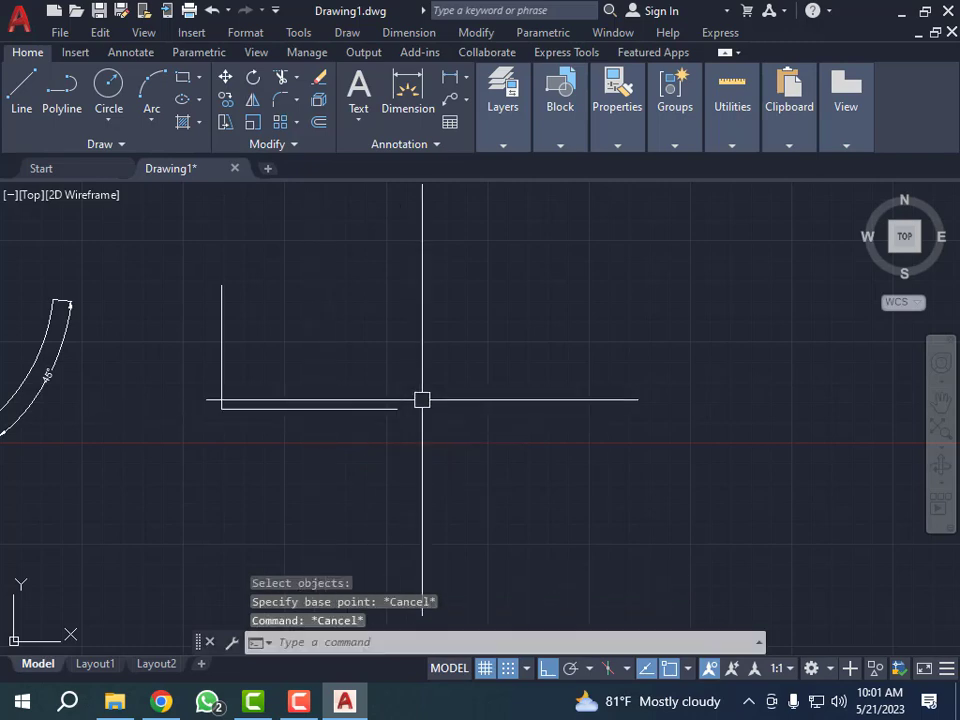
pyautogui.click(441, 360)
pyautogui.click(287, 450)
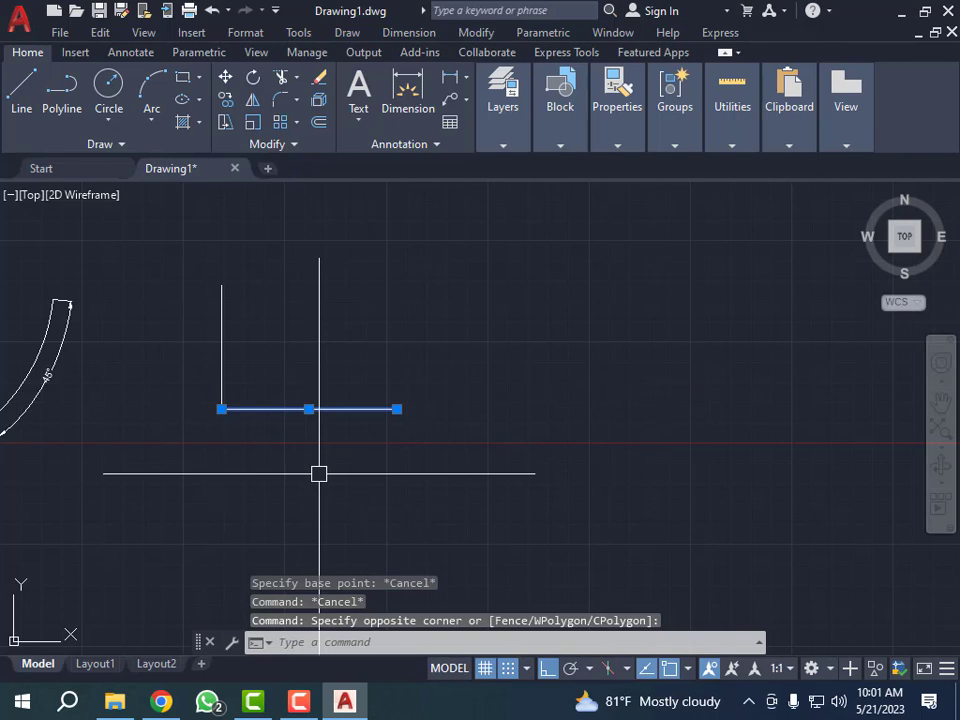
pyautogui.write('ro')
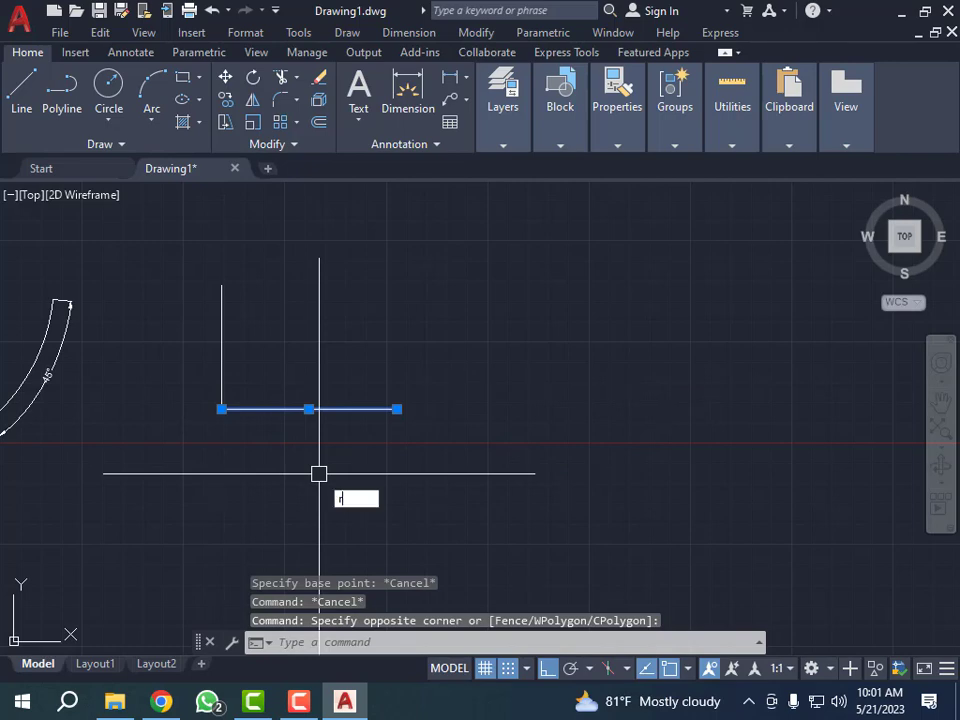
pyautogui.press('Return')
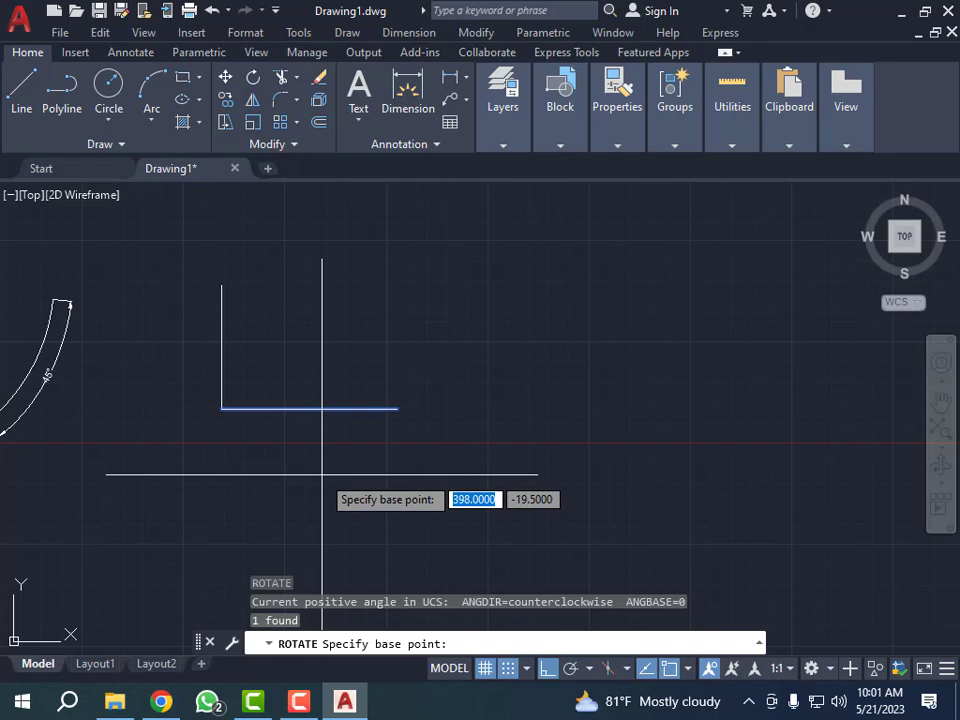
pyautogui.press('Escape')
pyautogui.press('Escape')
pyautogui.press('Escape')
pyautogui.press('Escape')
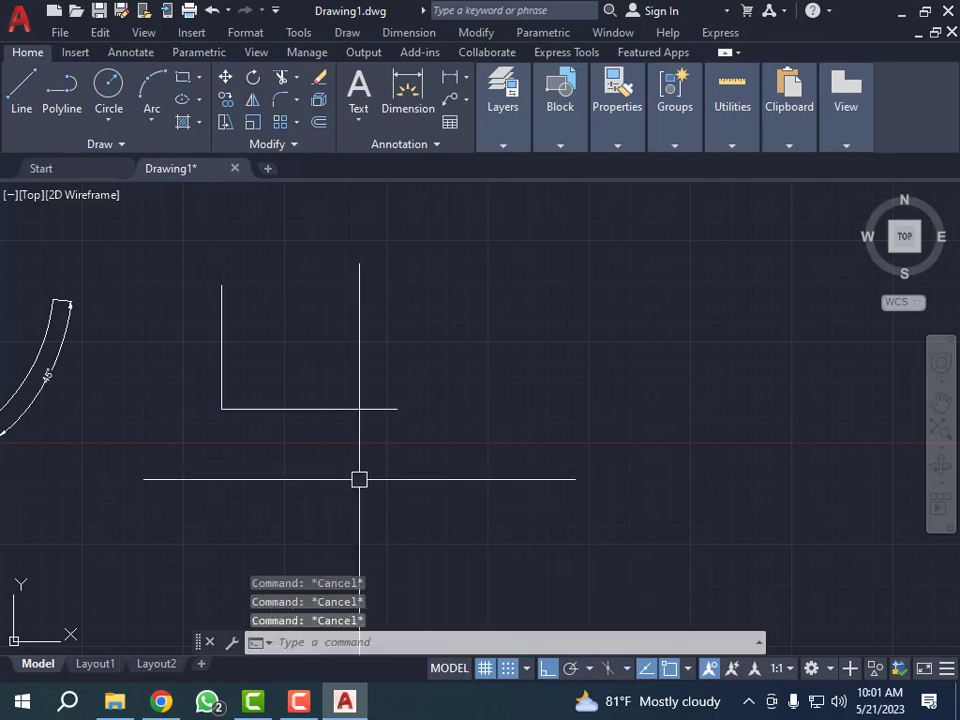
# - Rotate the horizontal line 30 degrees about the corner shared with the vertical line, with Ortho turned off
pyautogui.write('ro')
pyautogui.press('Return')
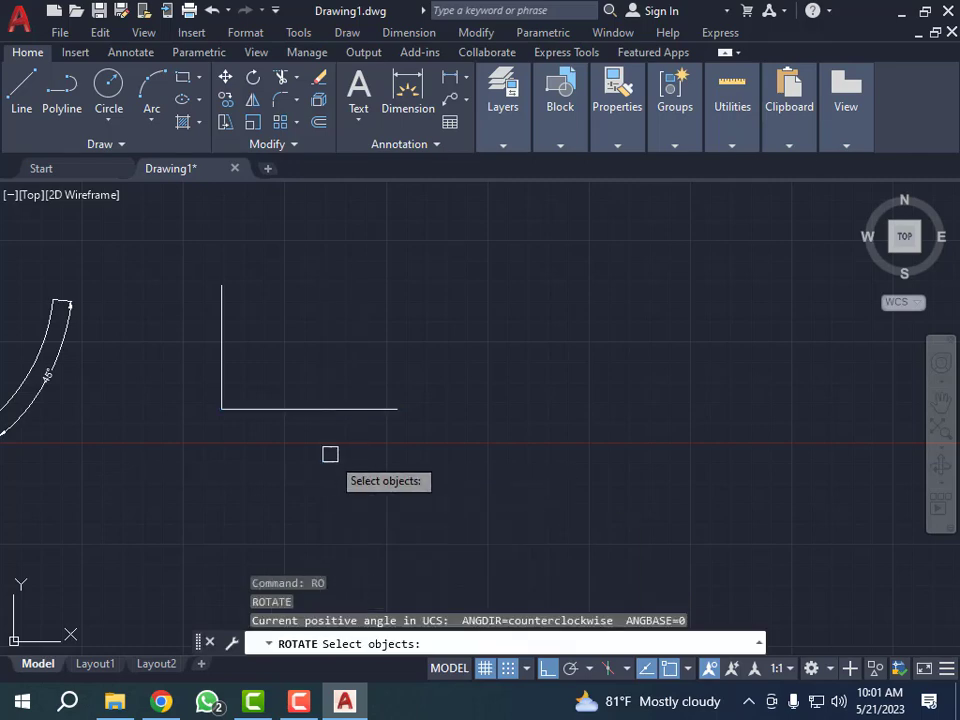
pyautogui.click(325, 410)
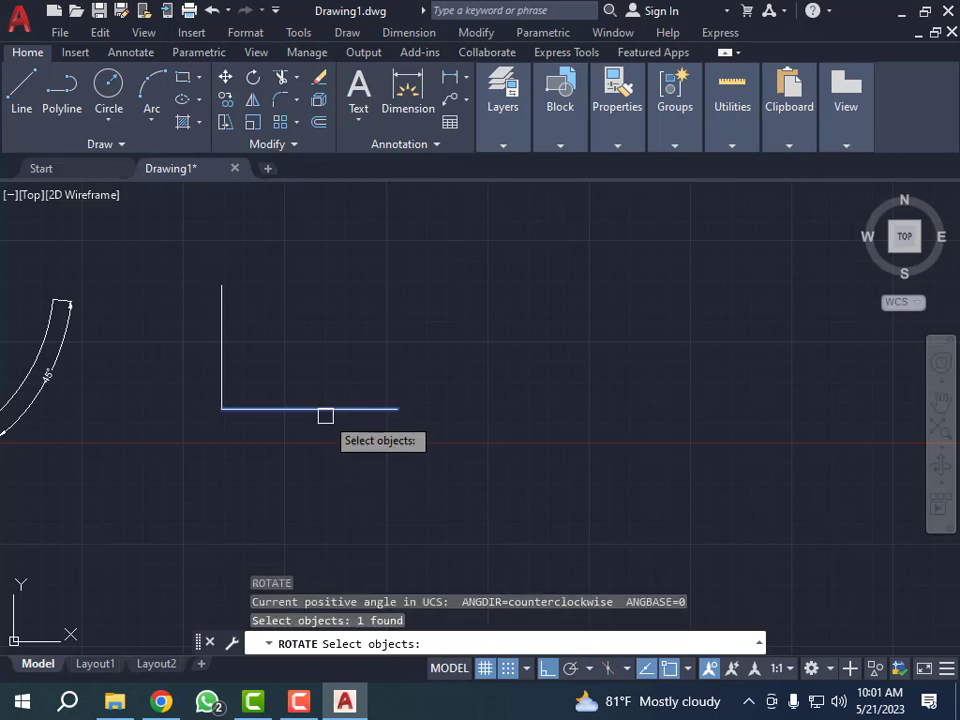
pyautogui.press('Return')
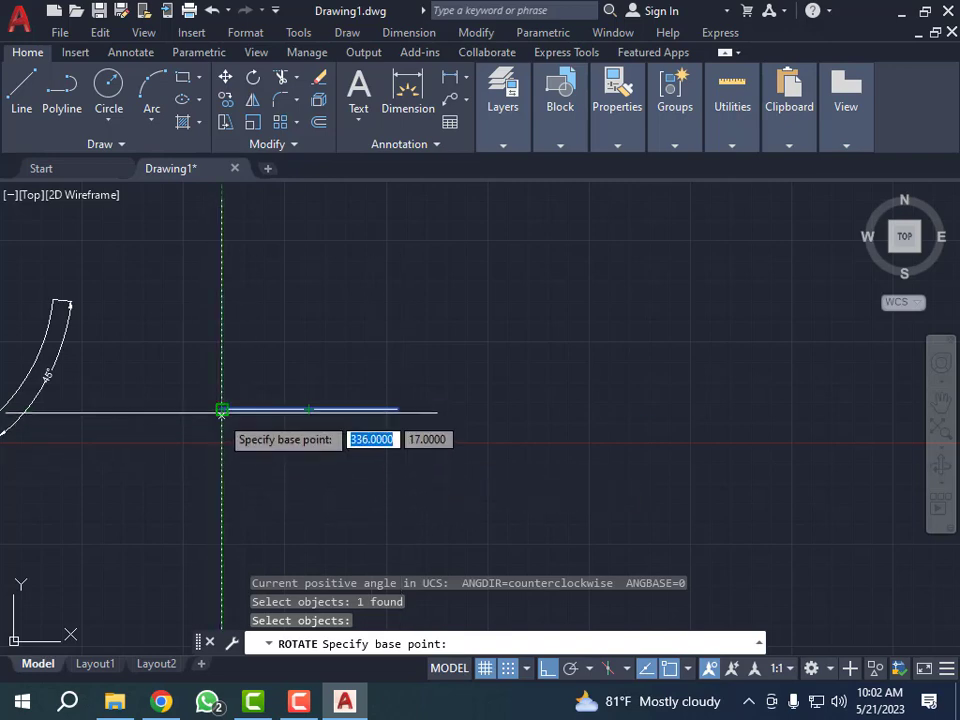
pyautogui.click(222, 409)
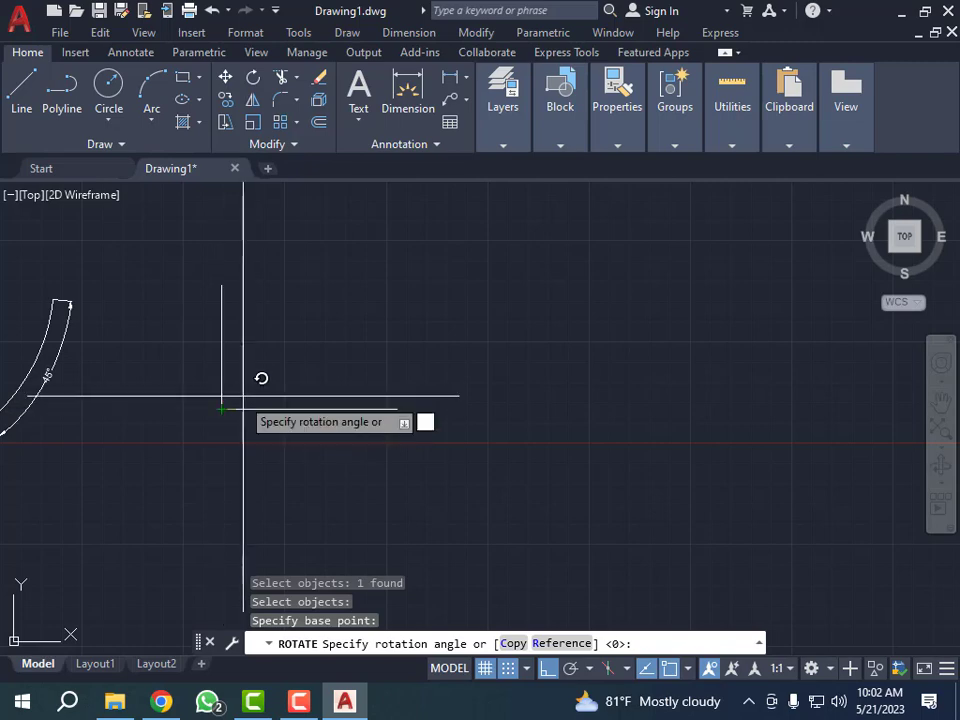
pyautogui.scroll(-2, 313, 401)
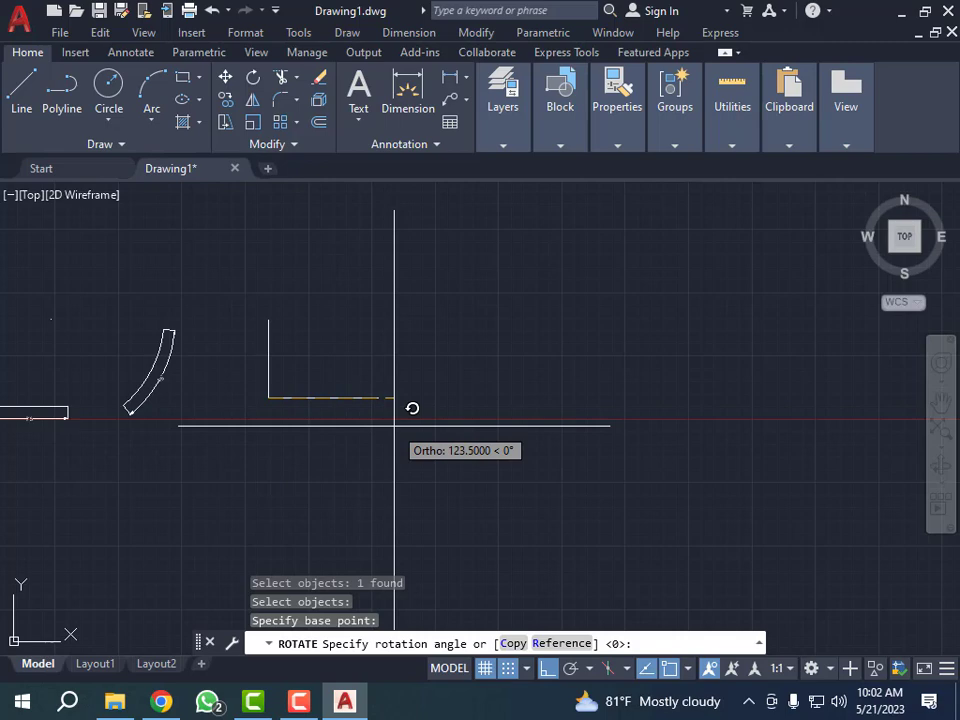
pyautogui.press('F8')
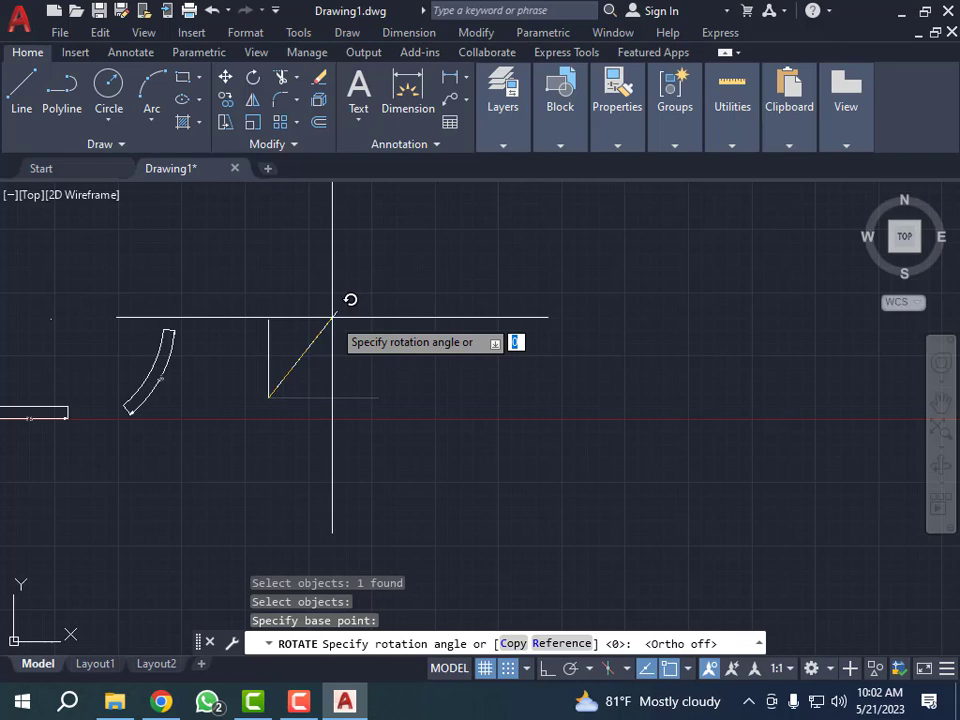
pyautogui.write('30')
pyautogui.press('Return')
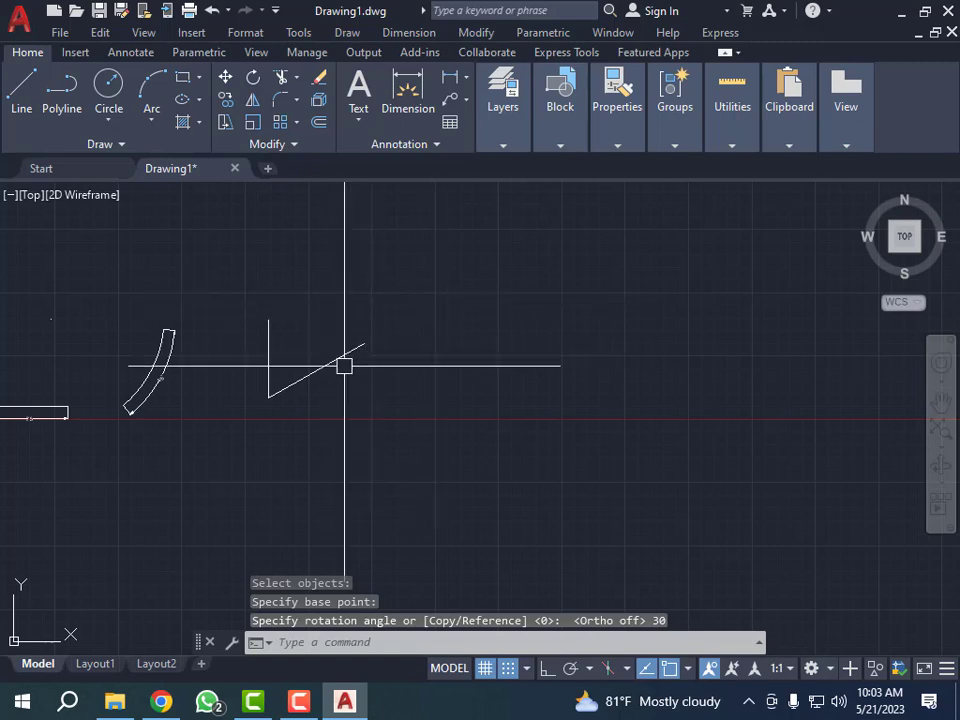
# - Draw a new horizontal line from the shared corner, extending to the right beneath the inclined line
pyautogui.scroll(4, 330, 367)
pyautogui.scroll(-4, 253, 364)
pyautogui.scroll(4, 290, 370)
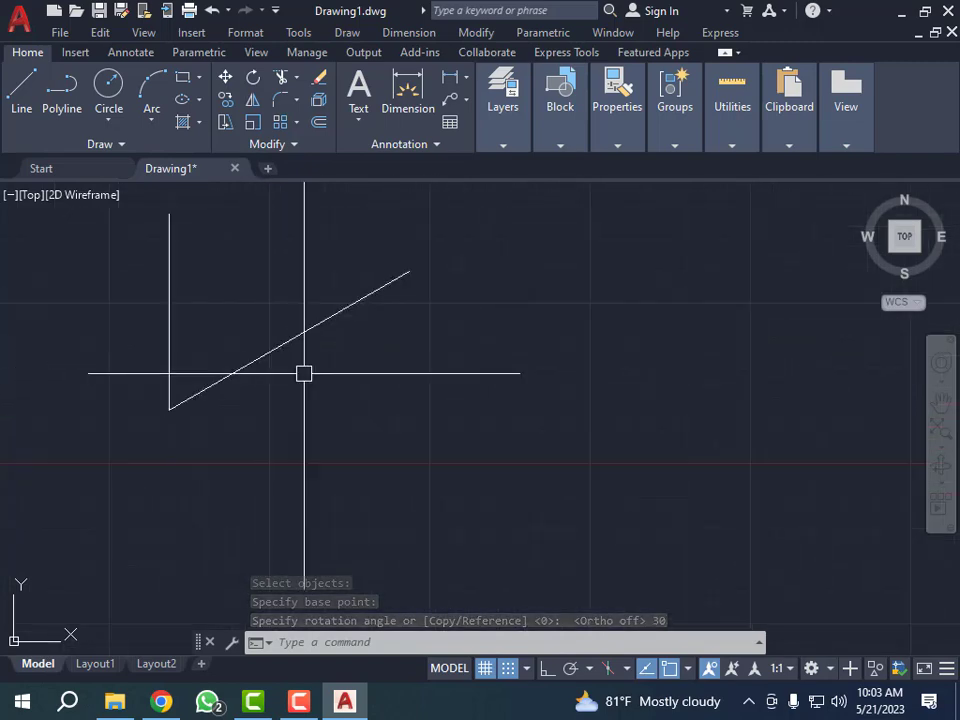
pyautogui.press('Escape')
pyautogui.press('Escape')
pyautogui.press('Escape')
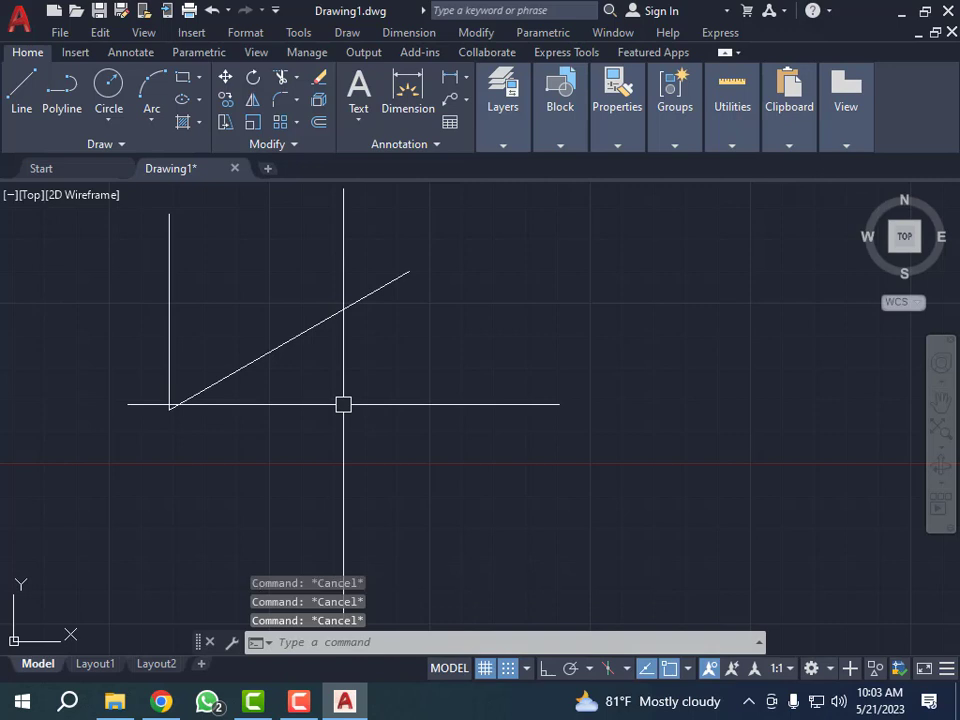
pyautogui.write('l')
pyautogui.press('Return')
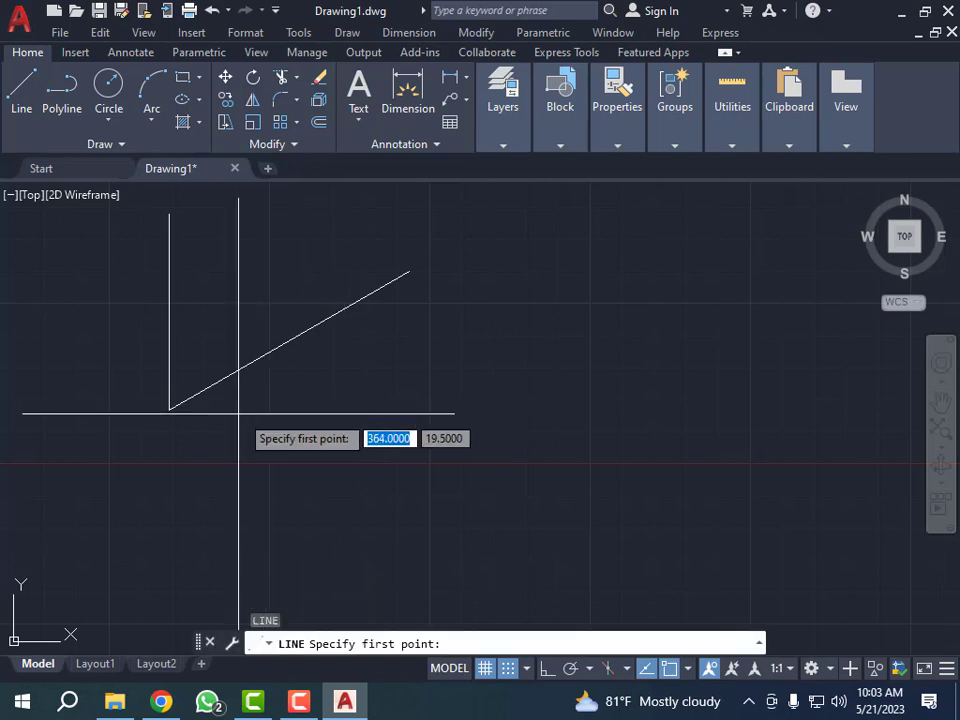
pyautogui.click(169, 408)
pyautogui.click(439, 409)
pyautogui.press('Escape')
pyautogui.press('Escape')
pyautogui.press('Escape')
pyautogui.press('Escape')
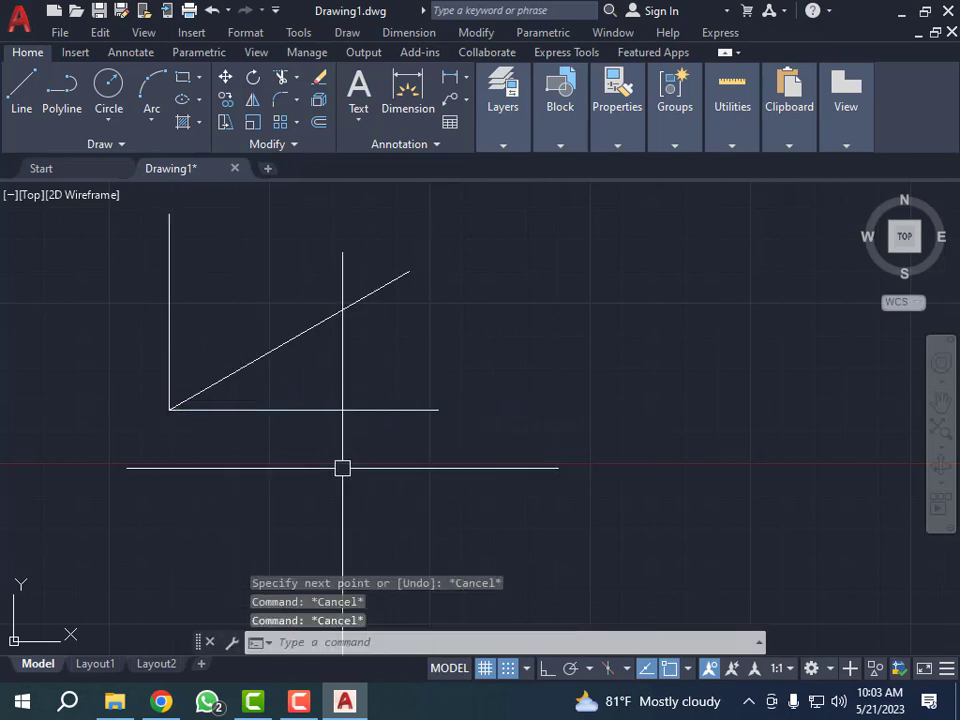
# - Add an angular dimension between the new horizontal line and the inclined line
pyautogui.write('dan')
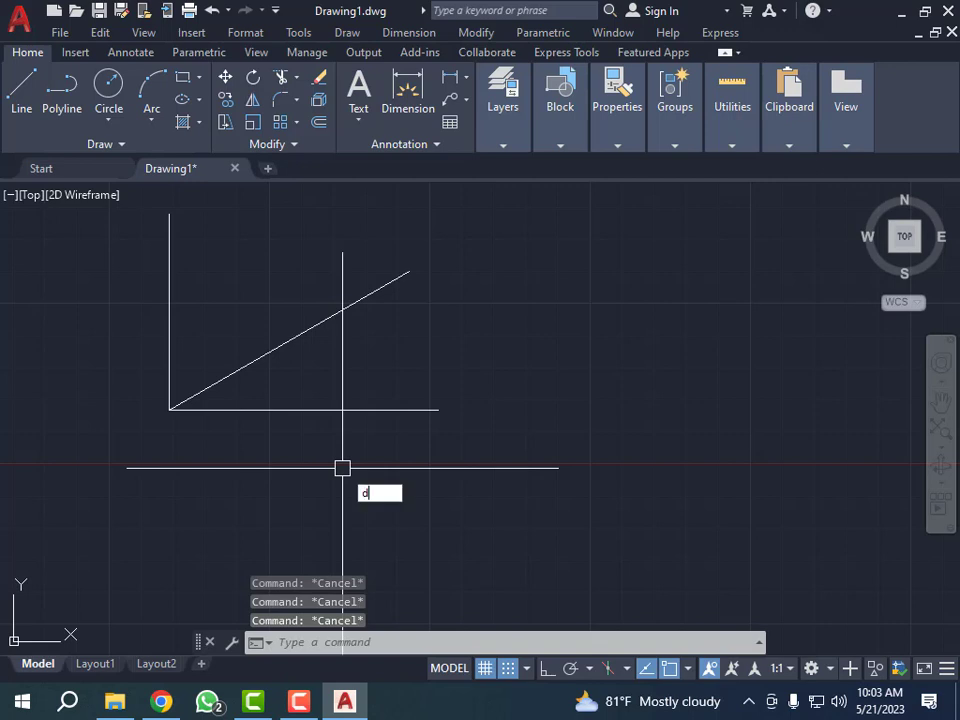
pyautogui.press('Return')
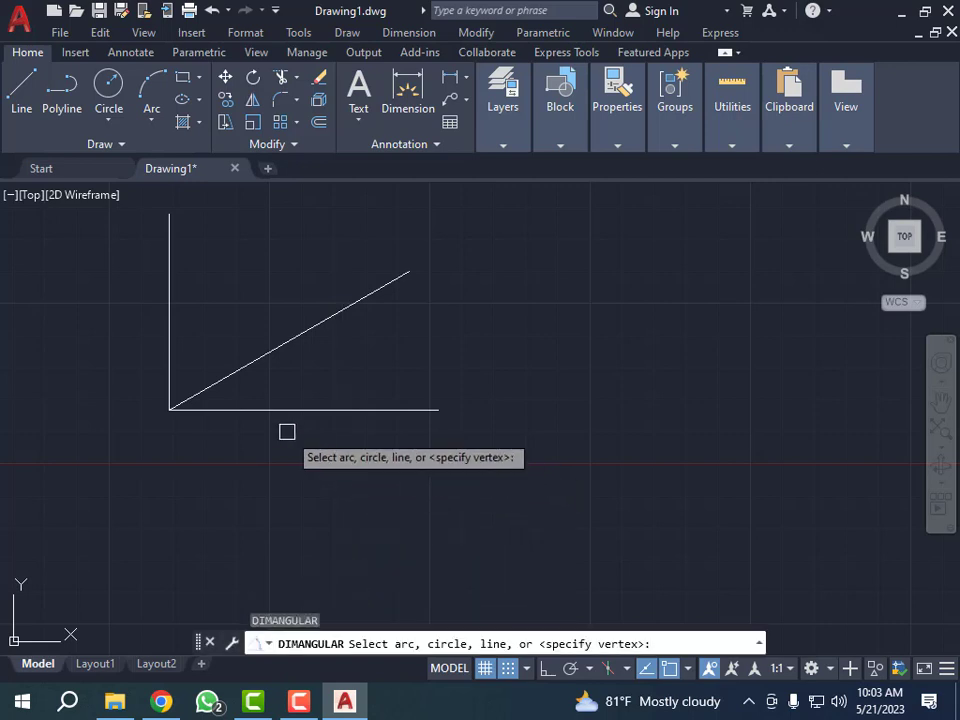
pyautogui.click(266, 404)
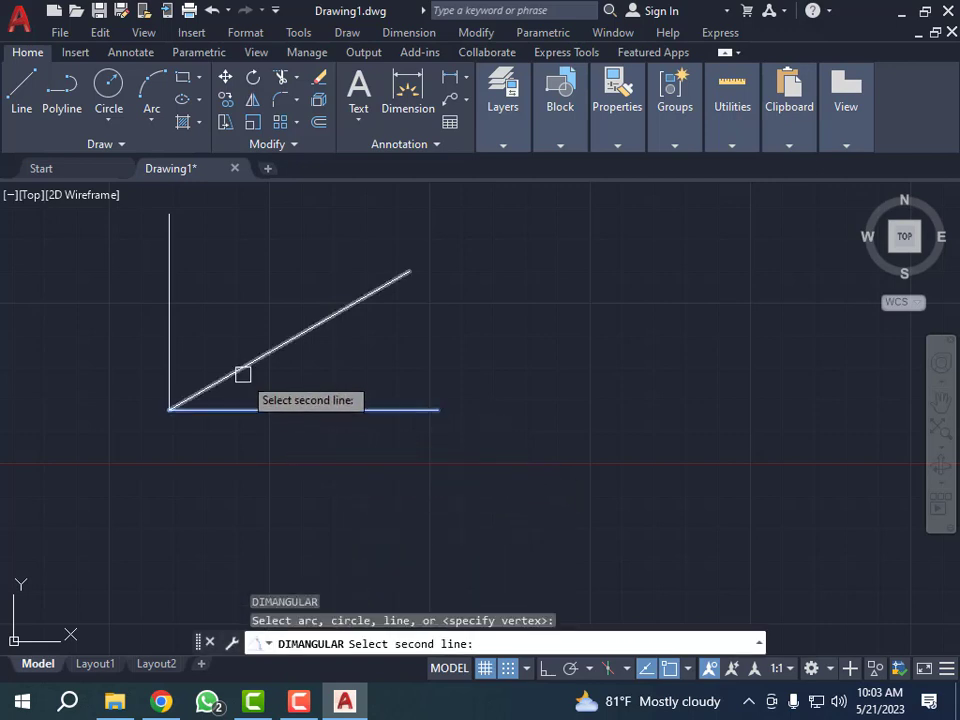
pyautogui.click(243, 378)
pyautogui.click(281, 378)
pyautogui.scroll(3, 279, 378)
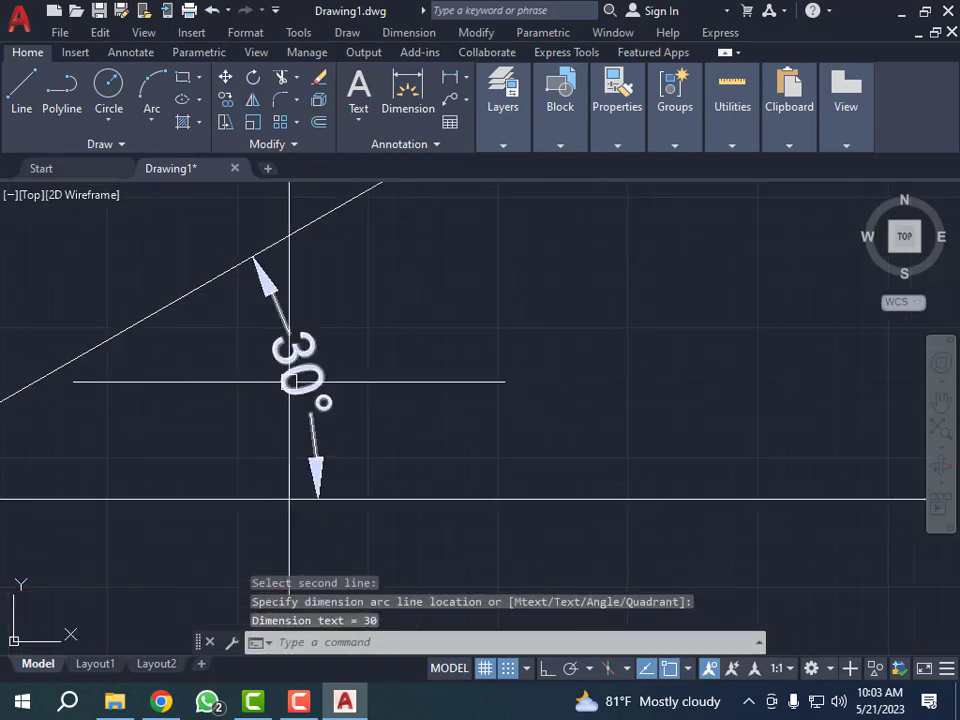
# - Erase the angular dimension between the horizontal and inclined lines
pyautogui.scroll(-3, 289, 386)
pyautogui.click(343, 394)
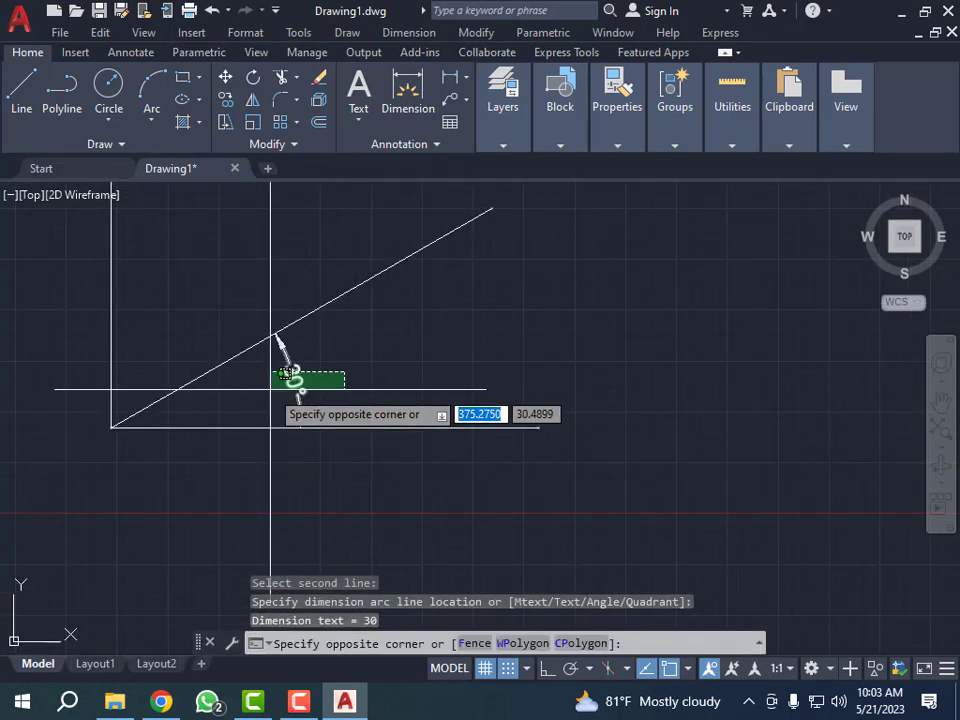
pyautogui.click(285, 400)
pyautogui.write('e')
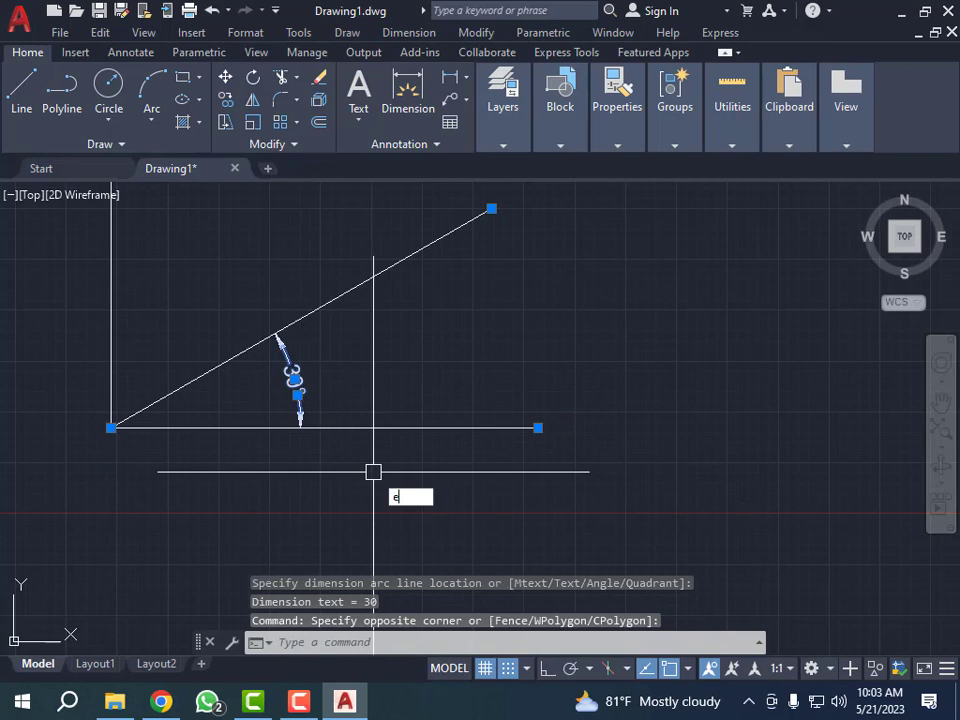
pyautogui.press('Return')
# - Rotate the inclined line by -60 degrees about the corner it shares with the horizontal and vertical lines
pyautogui.scroll(-3, 336, 448)
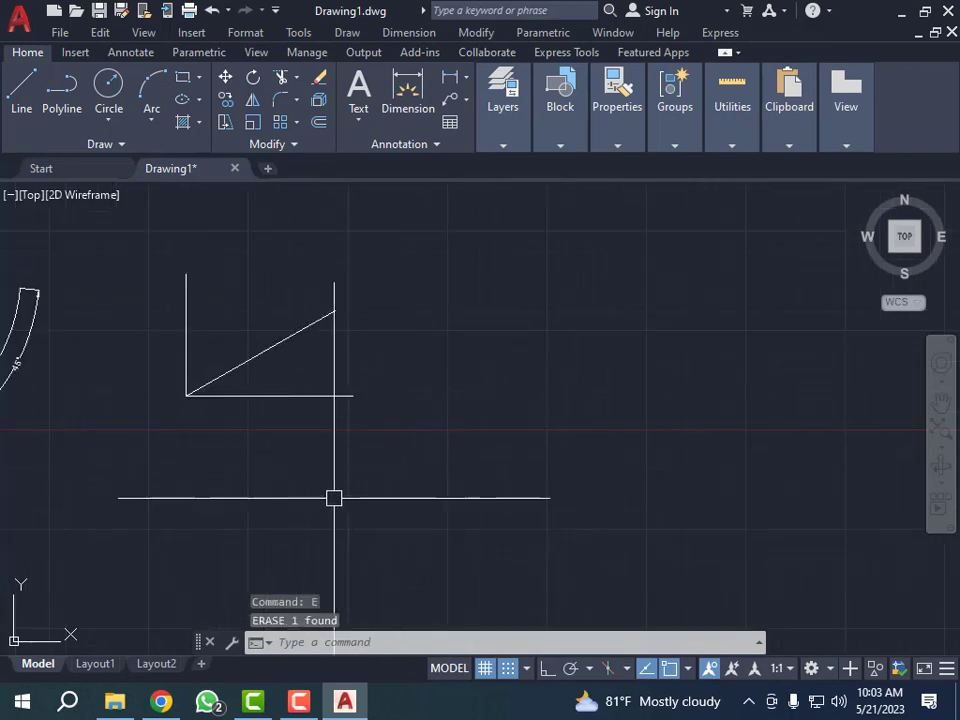
pyautogui.click(248, 363)
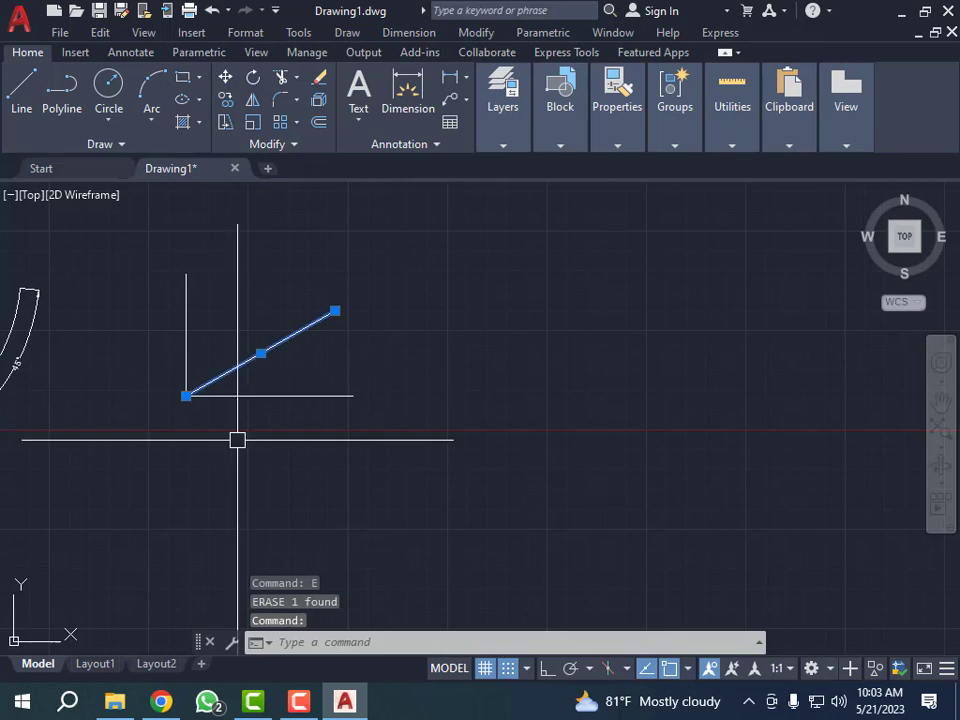
pyautogui.write('ro')
pyautogui.press('Return')
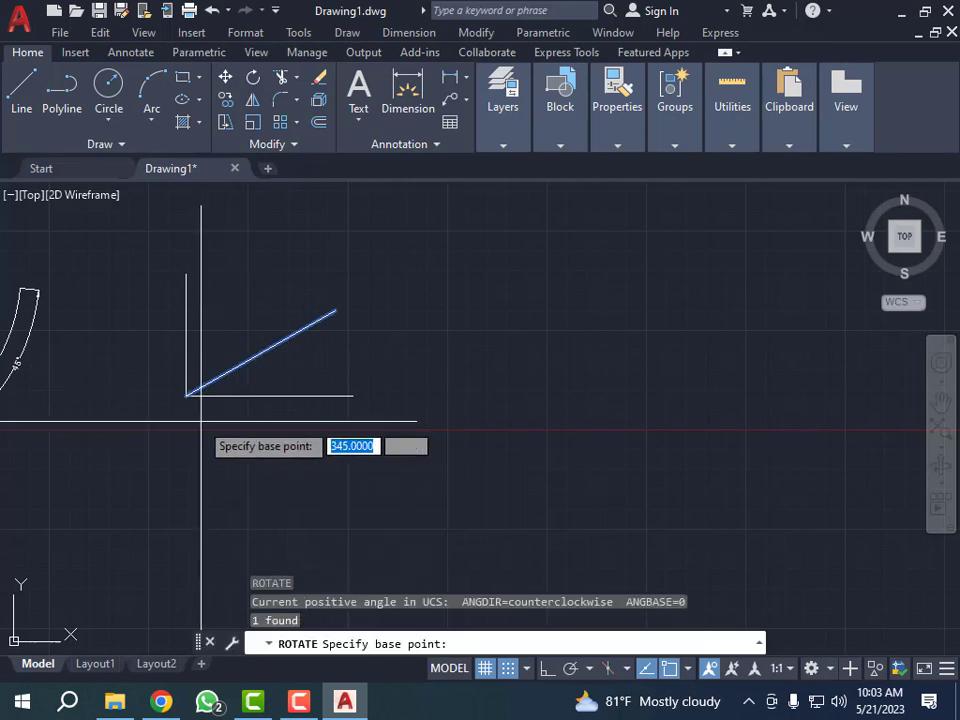
pyautogui.scroll(2, 201, 420)
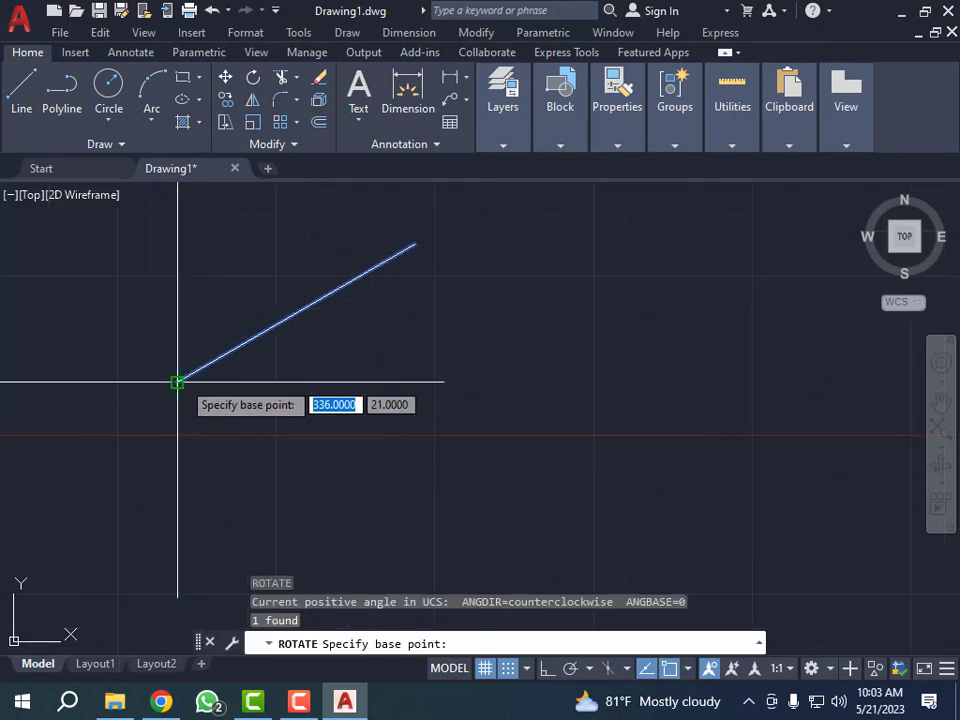
pyautogui.click(177, 381)
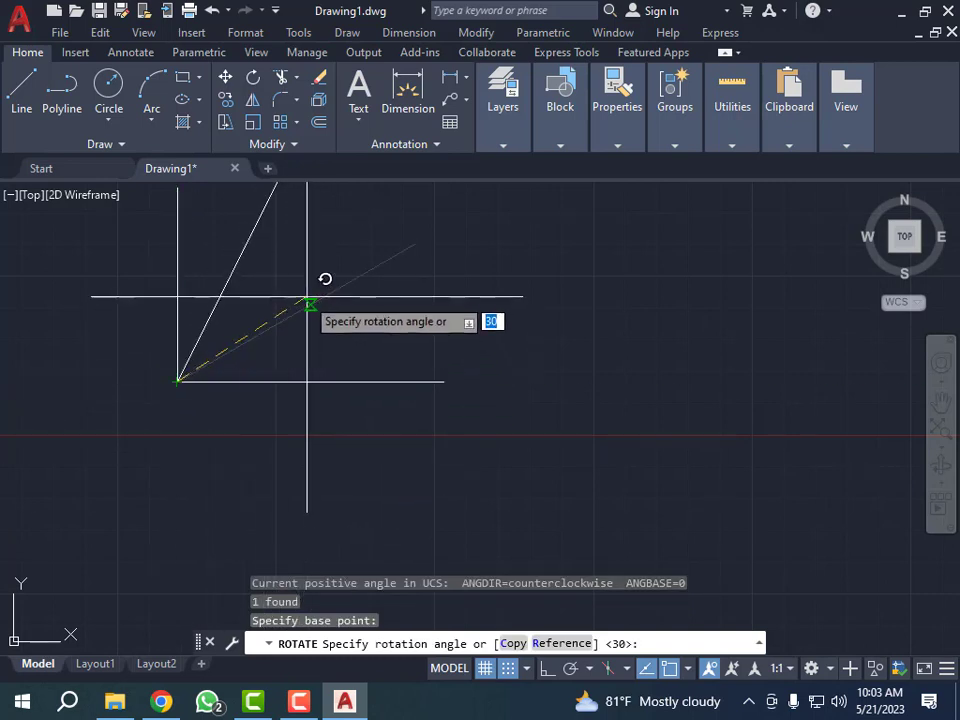
pyautogui.scroll(-1, 317, 308)
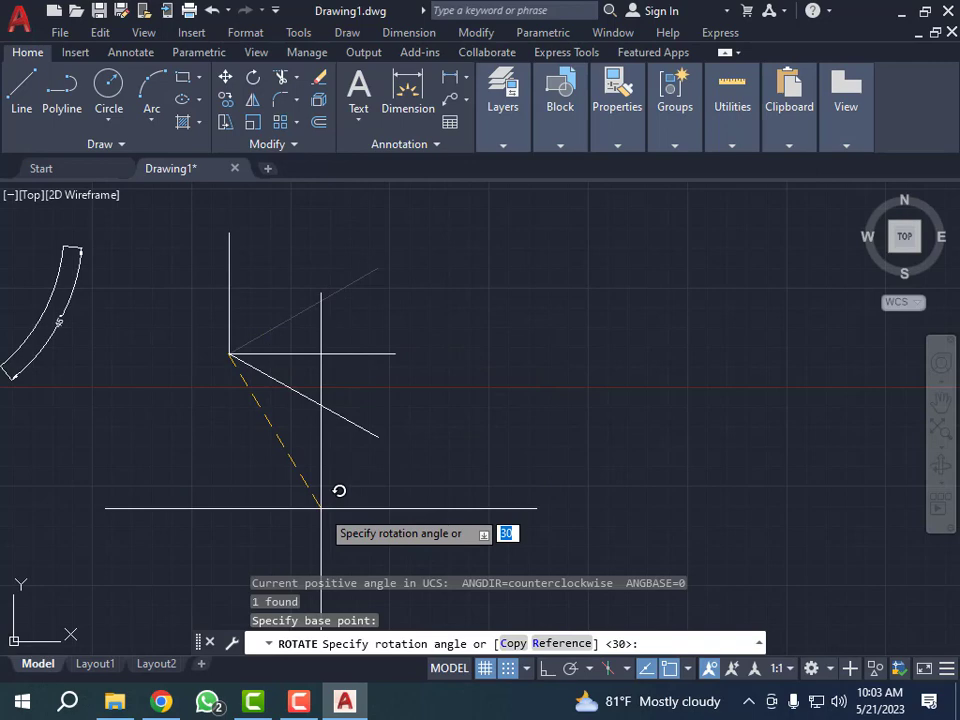
pyautogui.write('-60')
pyautogui.press('Return')
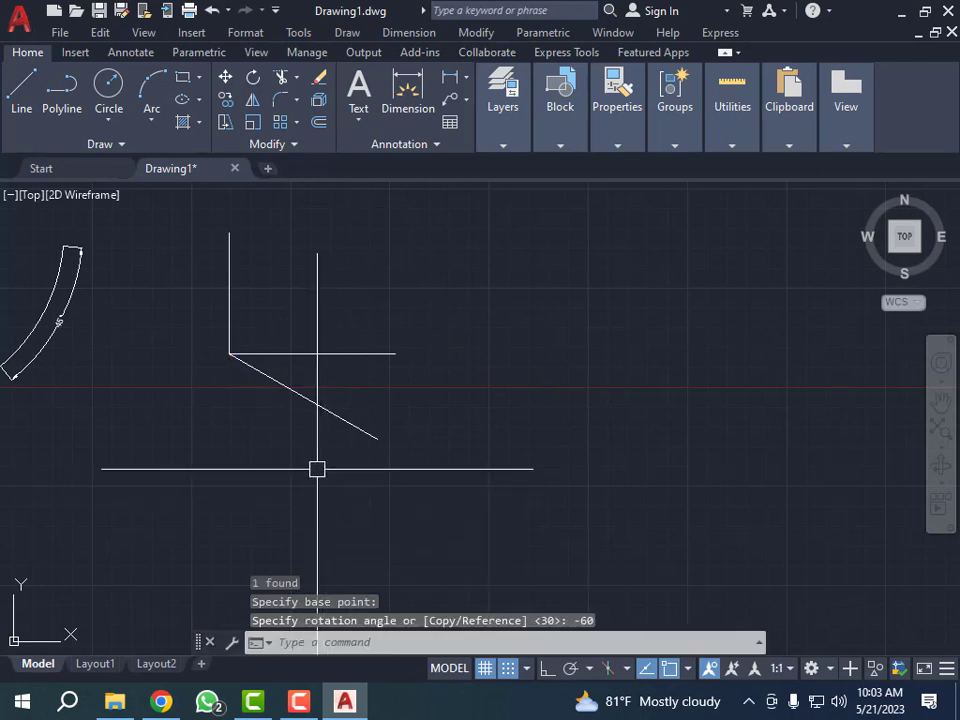
# - Add an angular dimension between the downward-inclined line and the horizontal line, placing its arc between them
pyautogui.write('dan')
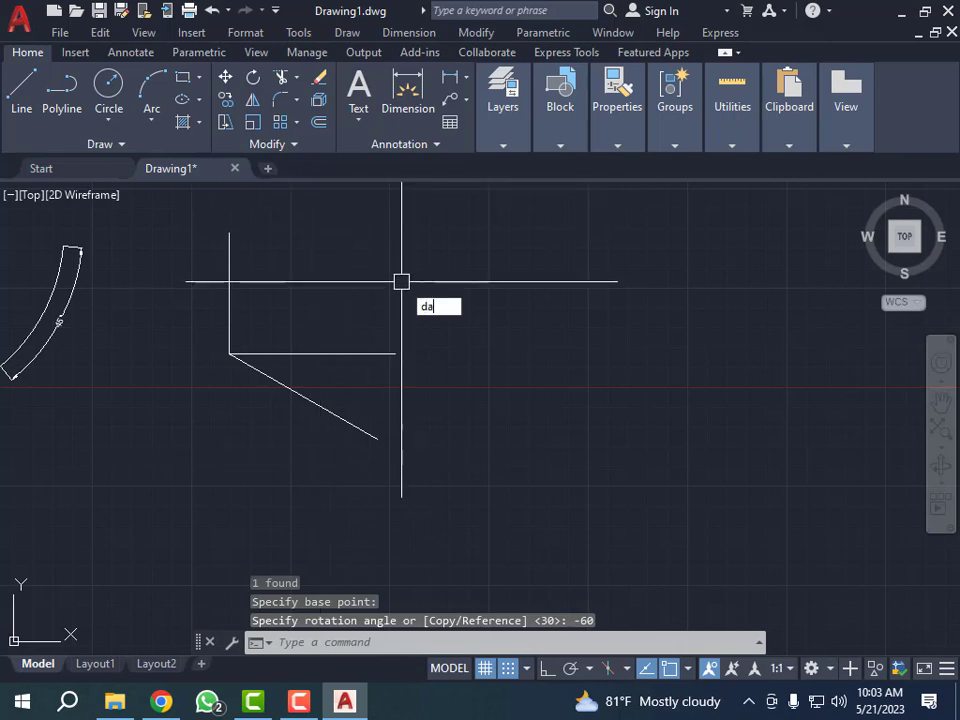
pyautogui.press('Return')
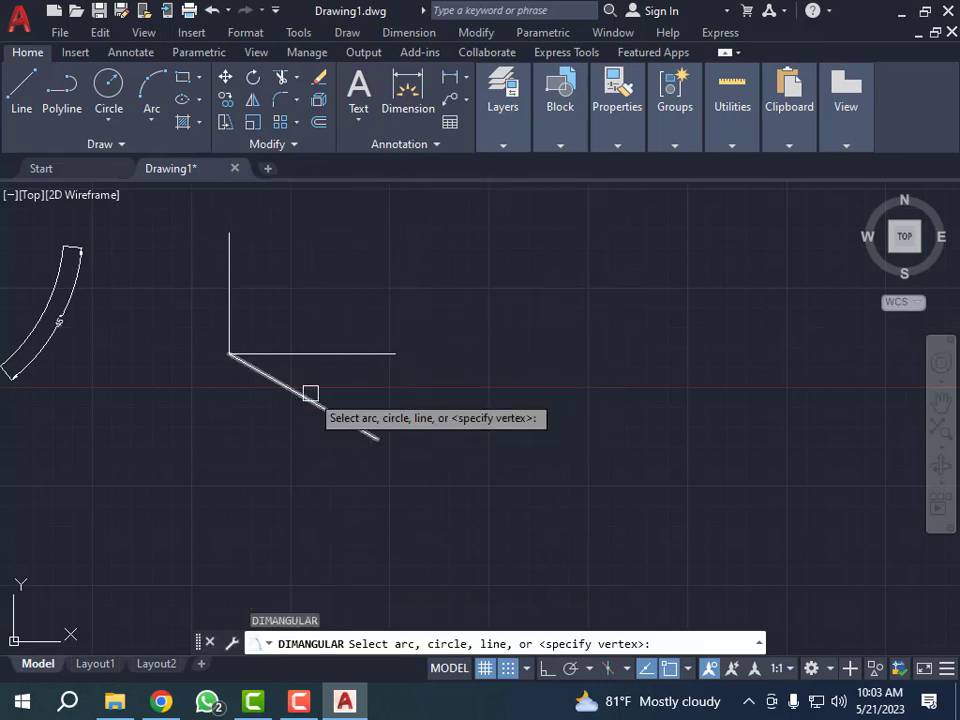
pyautogui.click(310, 397)
pyautogui.click(311, 352)
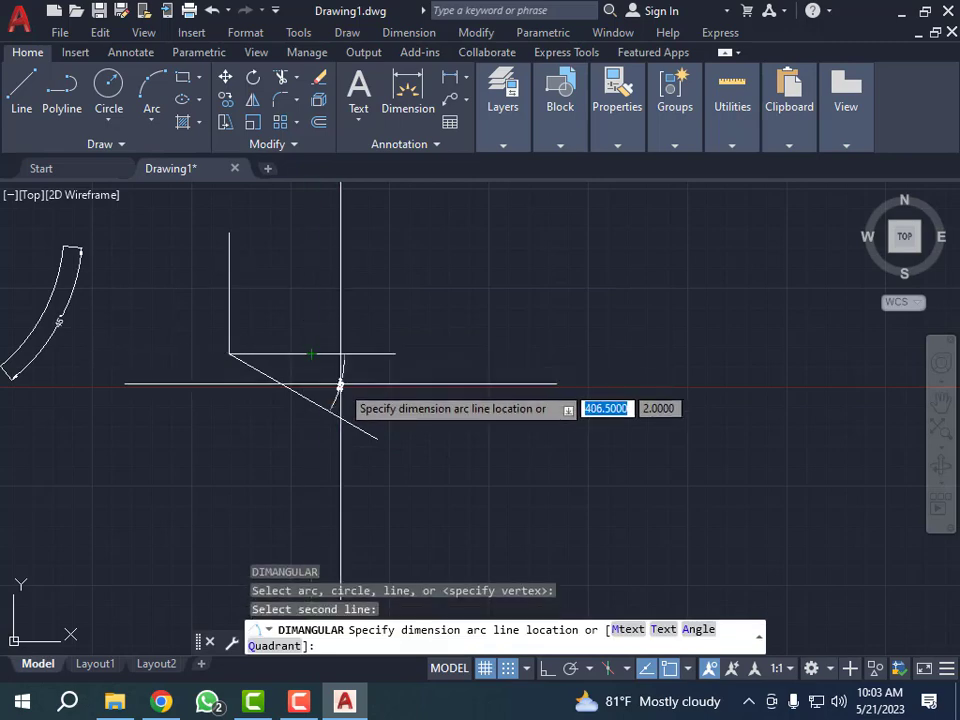
pyautogui.scroll(6, 339, 386)
pyautogui.click(339, 386)
pyautogui.scroll(-6, 343, 396)
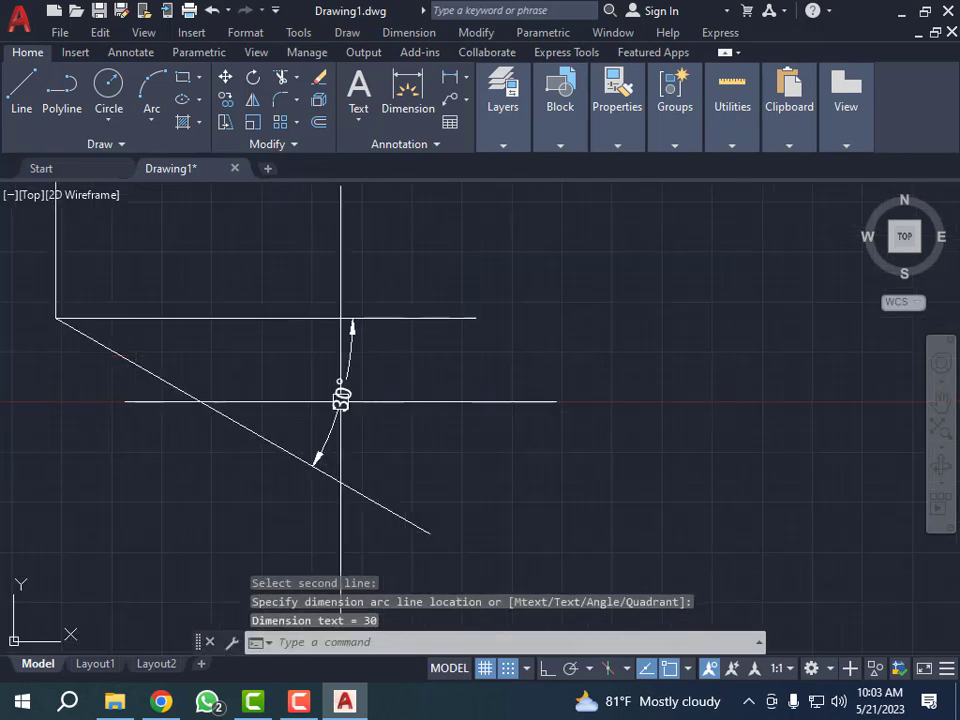
pyautogui.press('Escape')
pyautogui.press('Escape')
pyautogui.press('Escape')
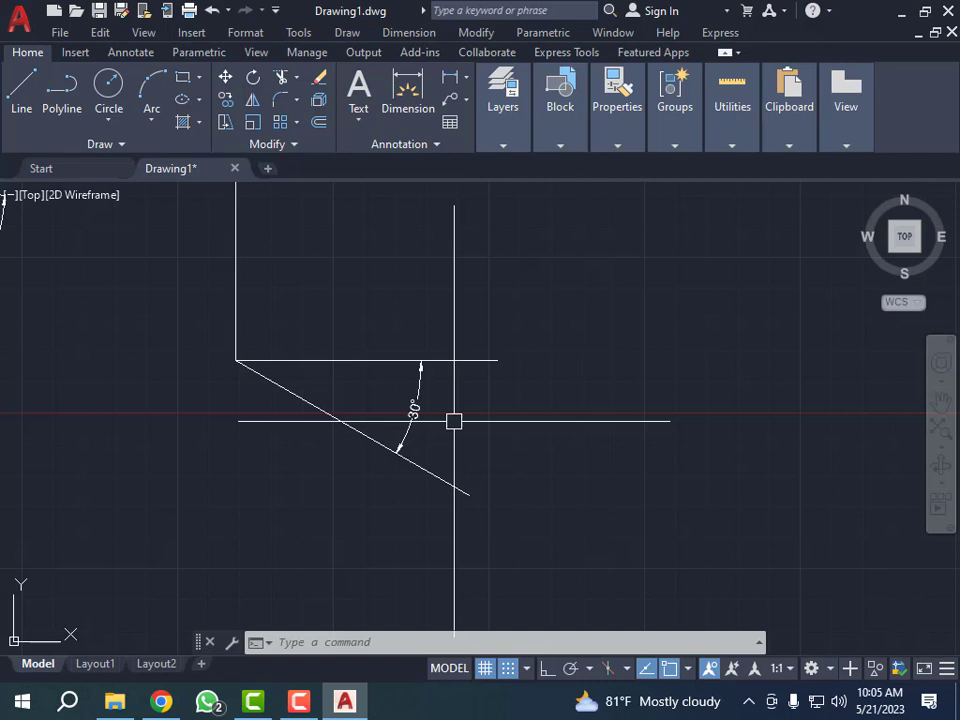
# - Erase the inclined line together with its angular dimension, keeping the horizontal and vertical lines
pyautogui.scroll(-3, 354, 439)
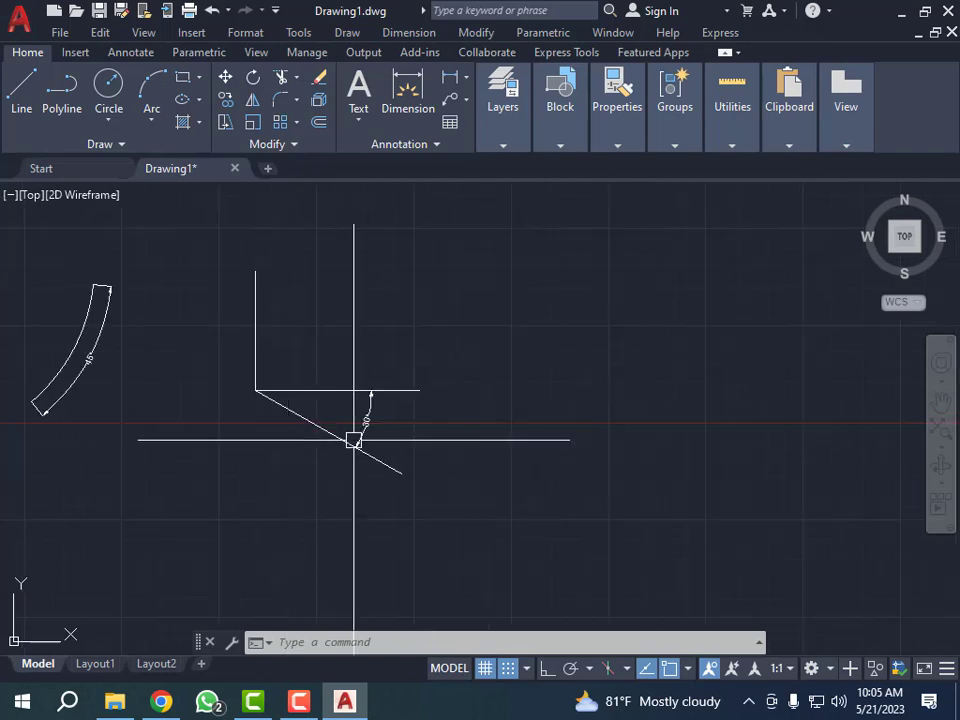
pyautogui.scroll(5, 360, 443)
pyautogui.scroll(-4, 348, 427)
pyautogui.scroll(5, 348, 427)
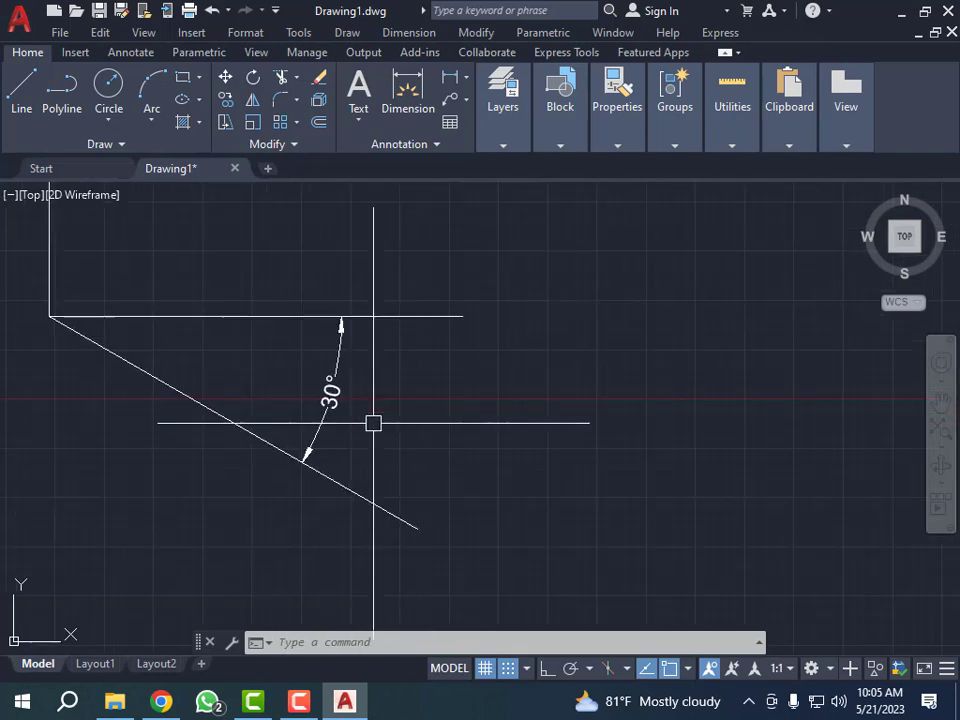
pyautogui.click(395, 368)
pyautogui.click(242, 503)
pyautogui.scroll(-5, 345, 450)
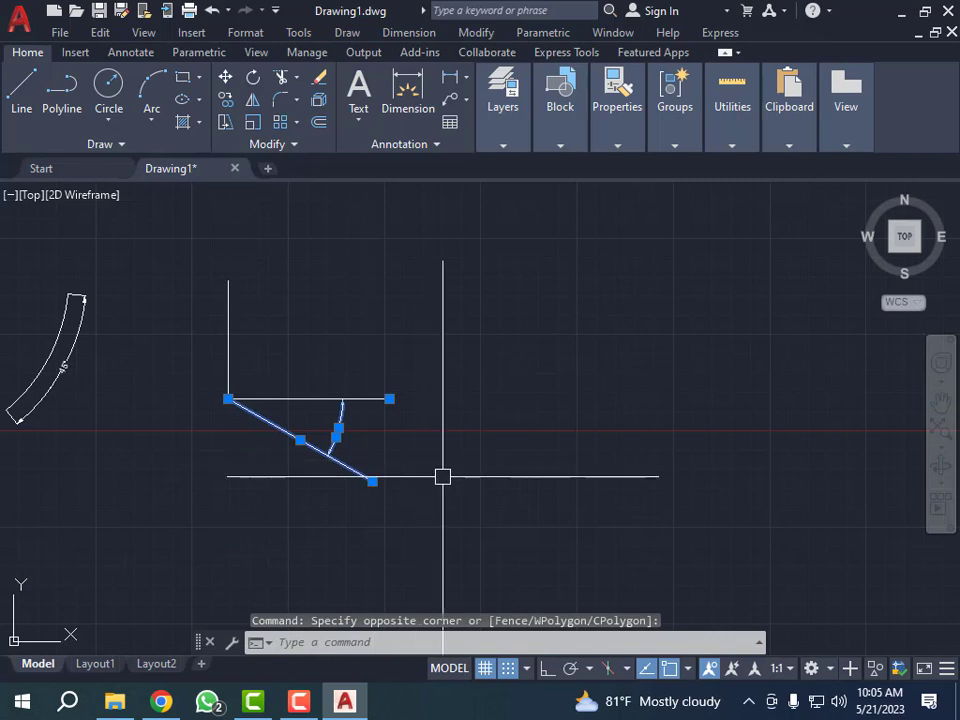
pyautogui.write('E')
pyautogui.press('Return')
# - Rotate the horizontal line by -110 degrees about the corner it shares with the vertical line
pyautogui.scroll(3, 214, 392)
pyautogui.click(503, 361)
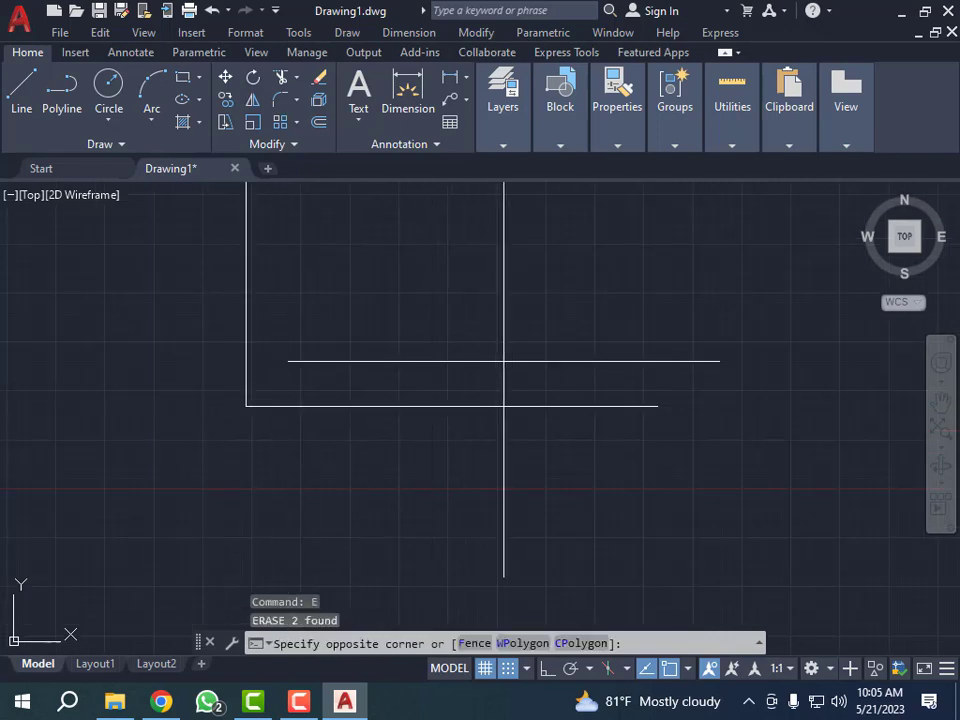
pyautogui.click(398, 458)
pyautogui.write('RO')
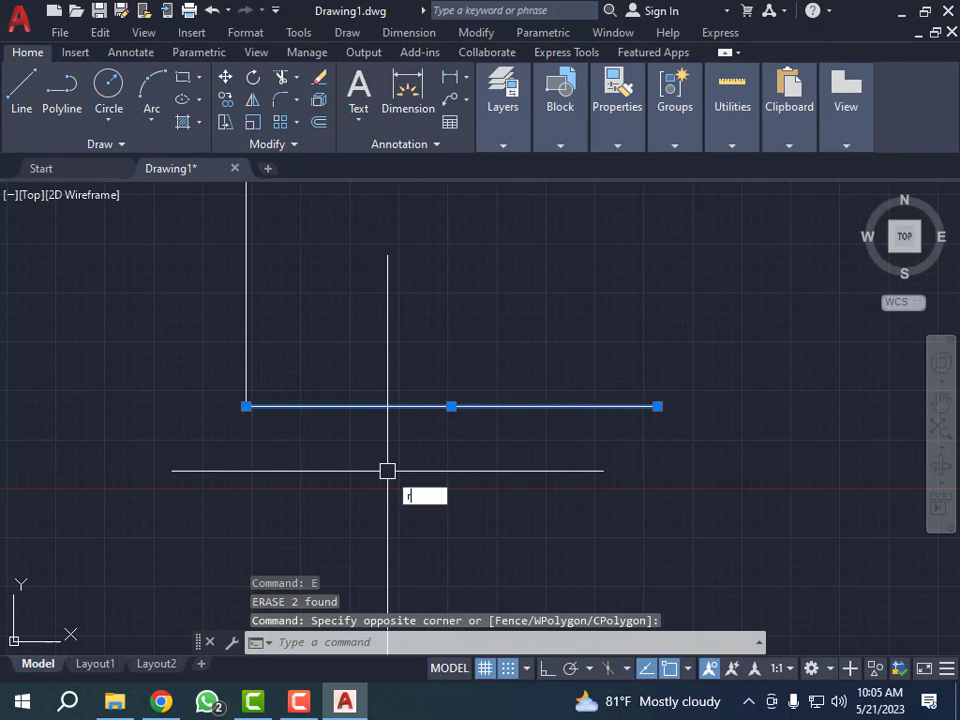
pyautogui.press('Return')
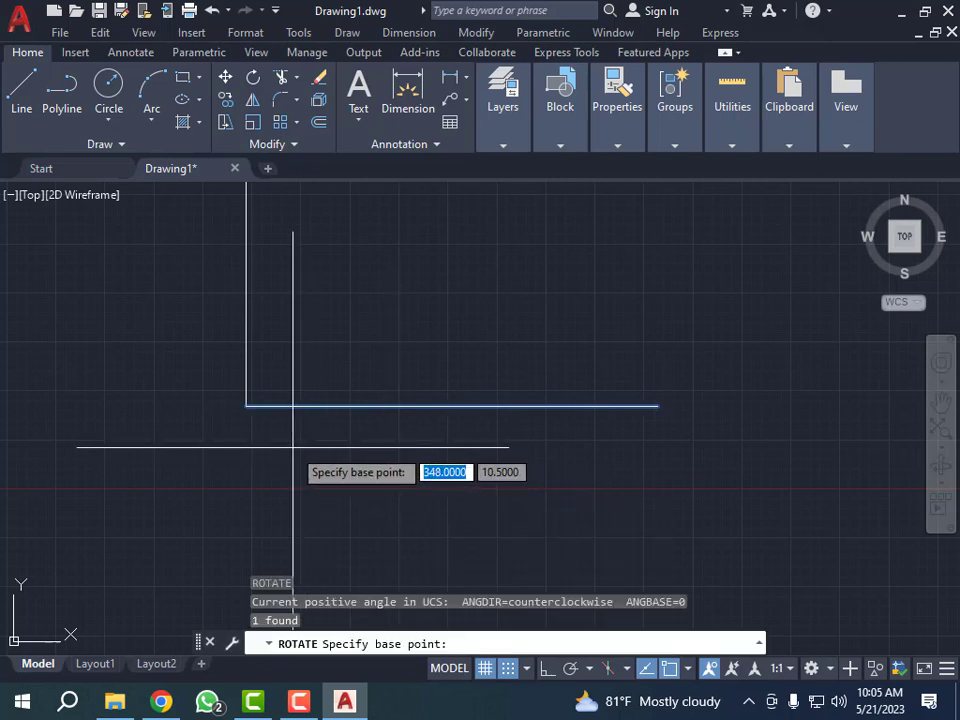
pyautogui.click(247, 407)
pyautogui.scroll(-4, 266, 403)
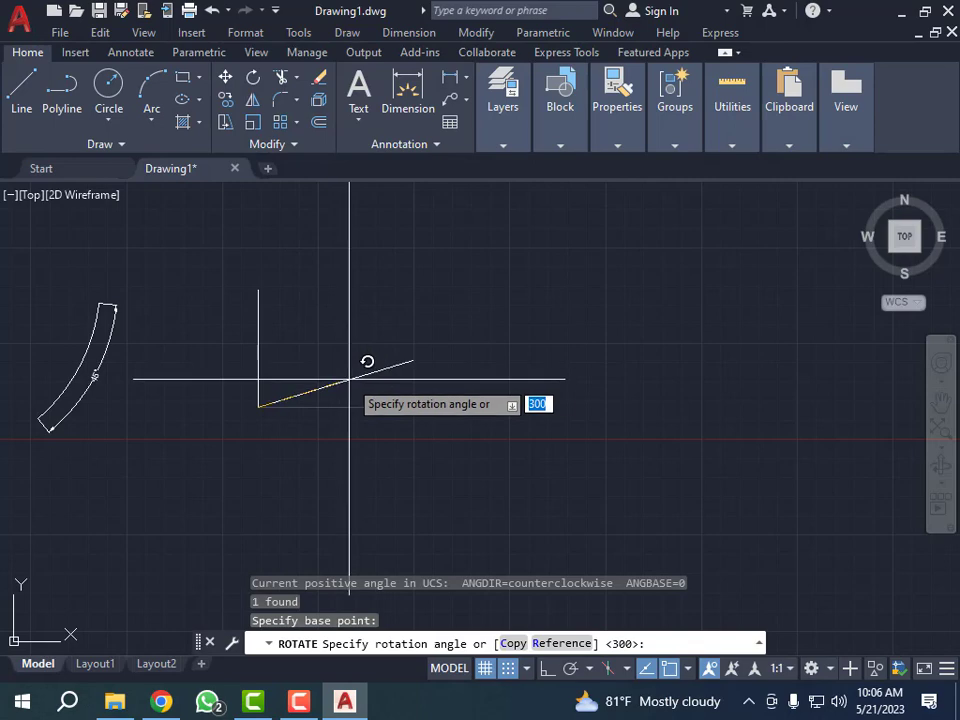
pyautogui.press('F8')
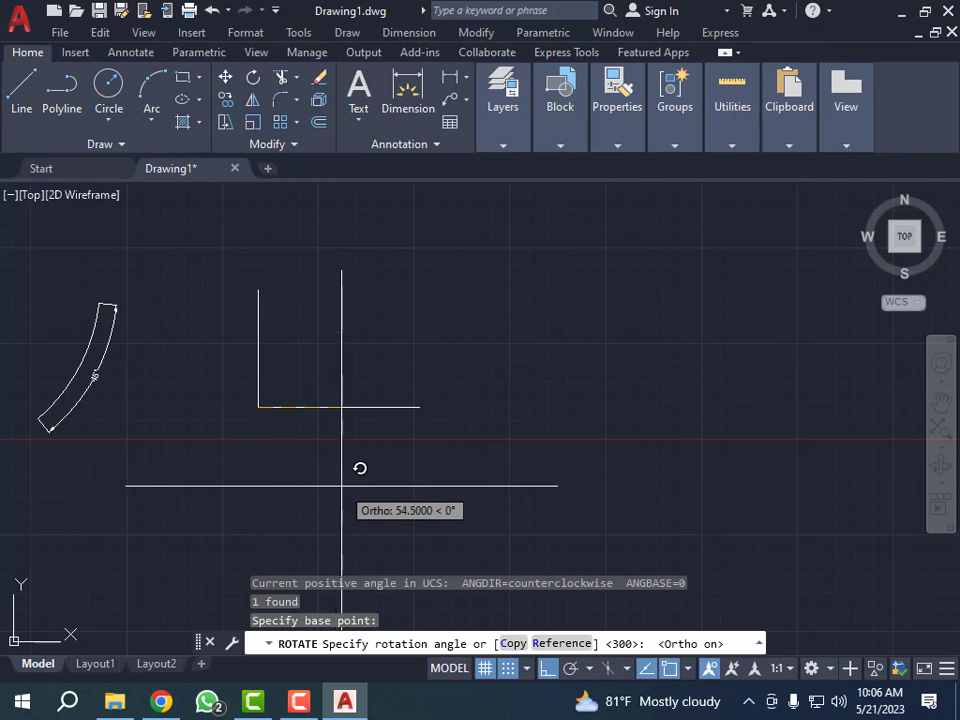
pyautogui.press('F8')
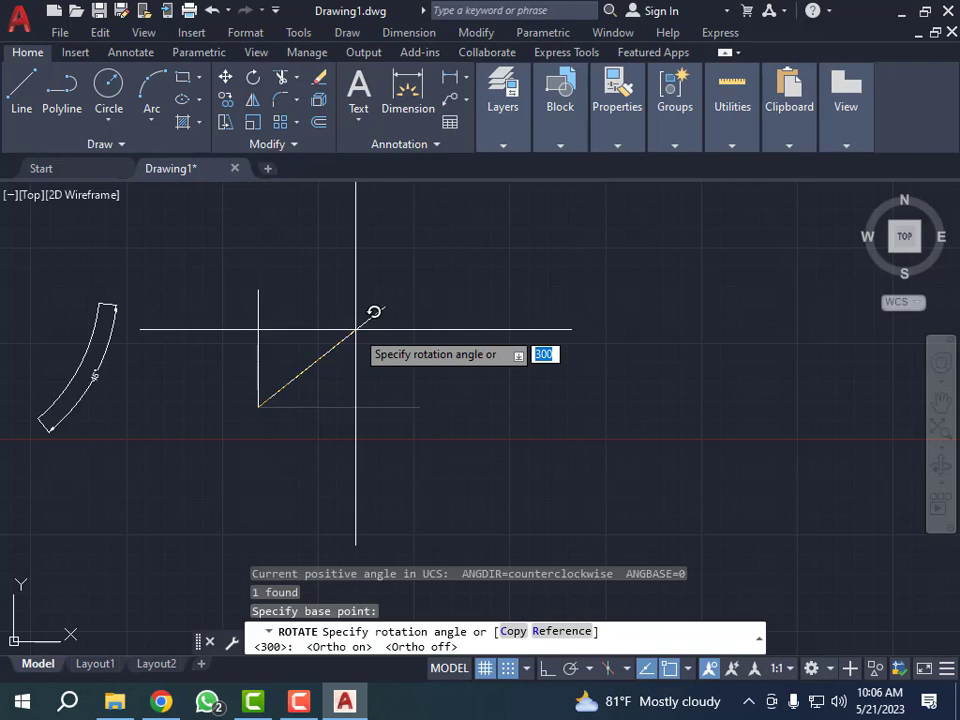
pyautogui.write('-110')
pyautogui.press('Return')
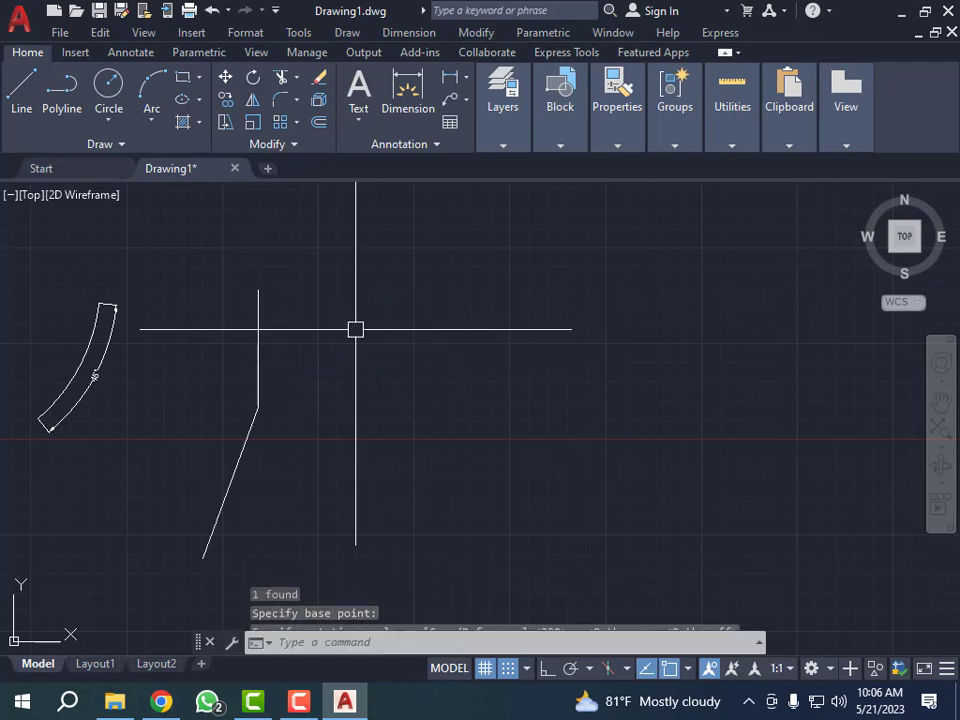
pyautogui.press('Escape')
pyautogui.press('Escape')
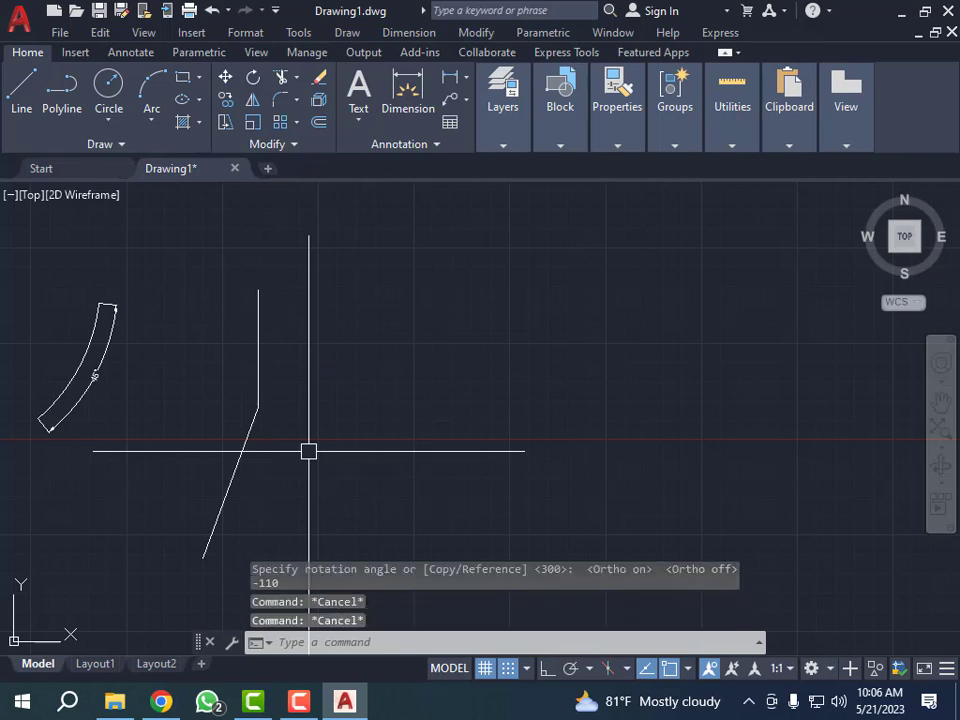
# - Draw a new horizontal line with Ortho on, running right from the corner between the vertical and rotated lines
pyautogui.write('l')
pyautogui.press('Return')
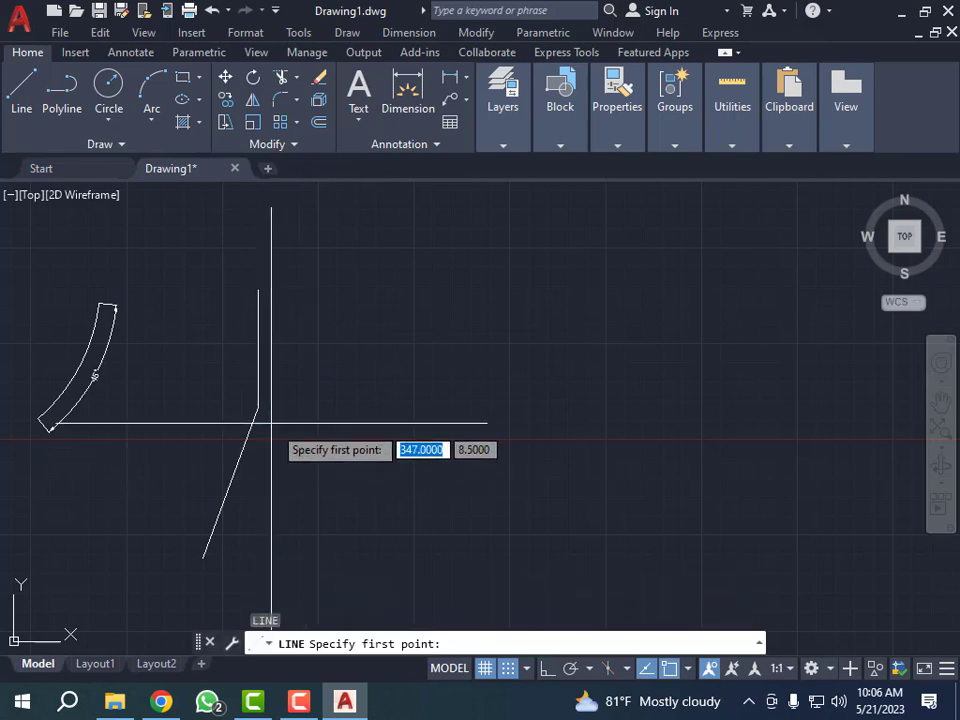
pyautogui.click(258, 408)
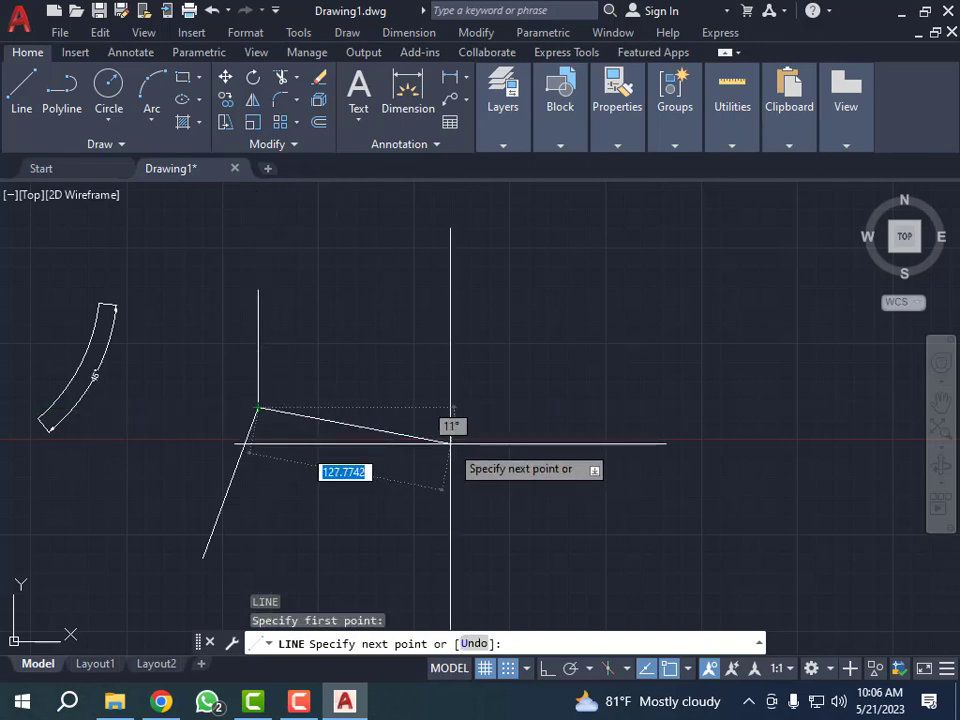
pyautogui.press('F8')
pyautogui.click(491, 440)
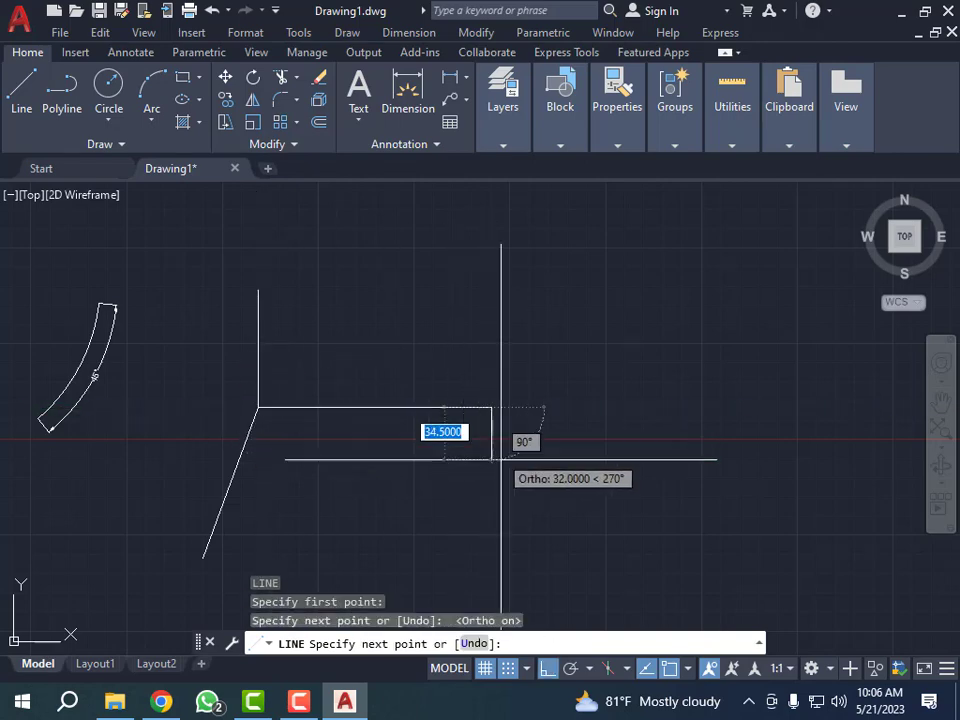
pyautogui.press('Escape')
pyautogui.press('Escape')
pyautogui.press('Escape')
pyautogui.press('Escape')
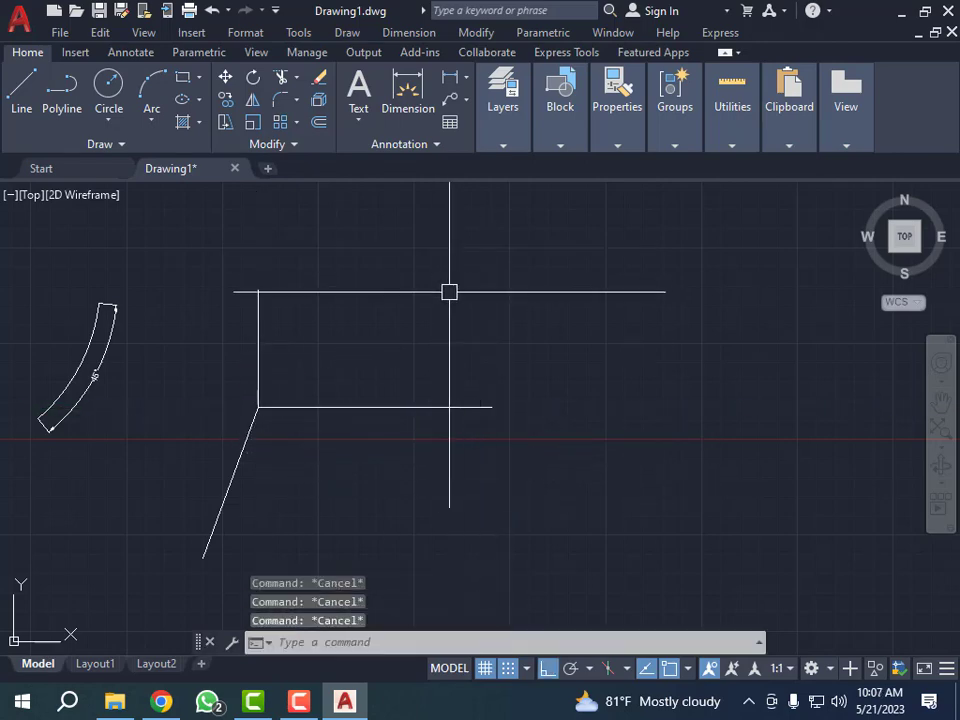
# - Add an angular dimension between the new horizontal line and the rotated line, placing its arc below the horizontal line
pyautogui.write('dan')
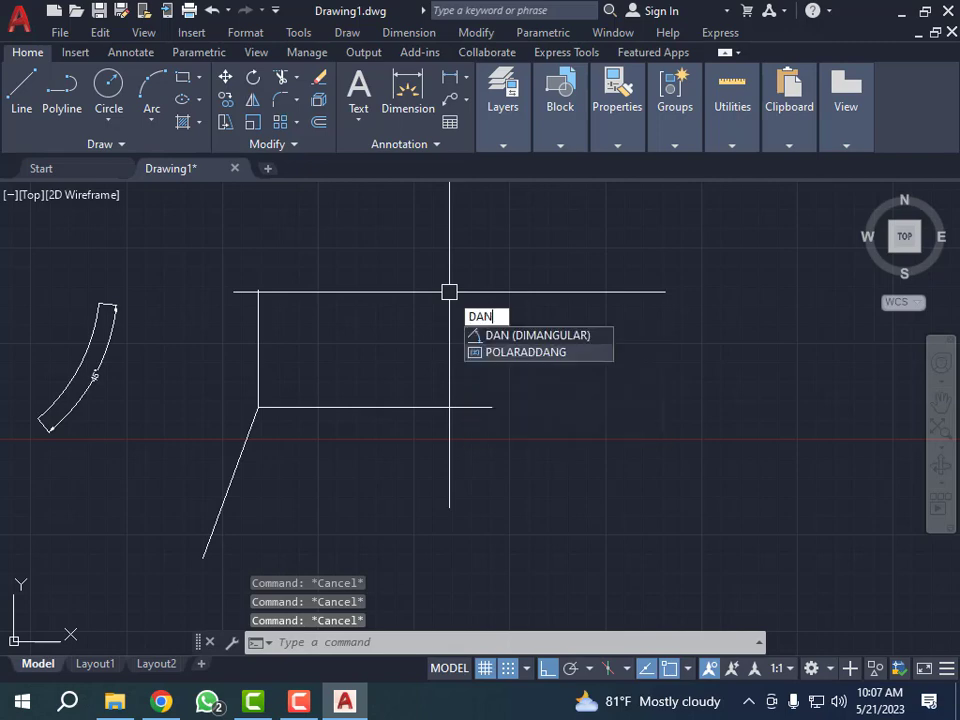
pyautogui.press('Return')
pyautogui.click(310, 409)
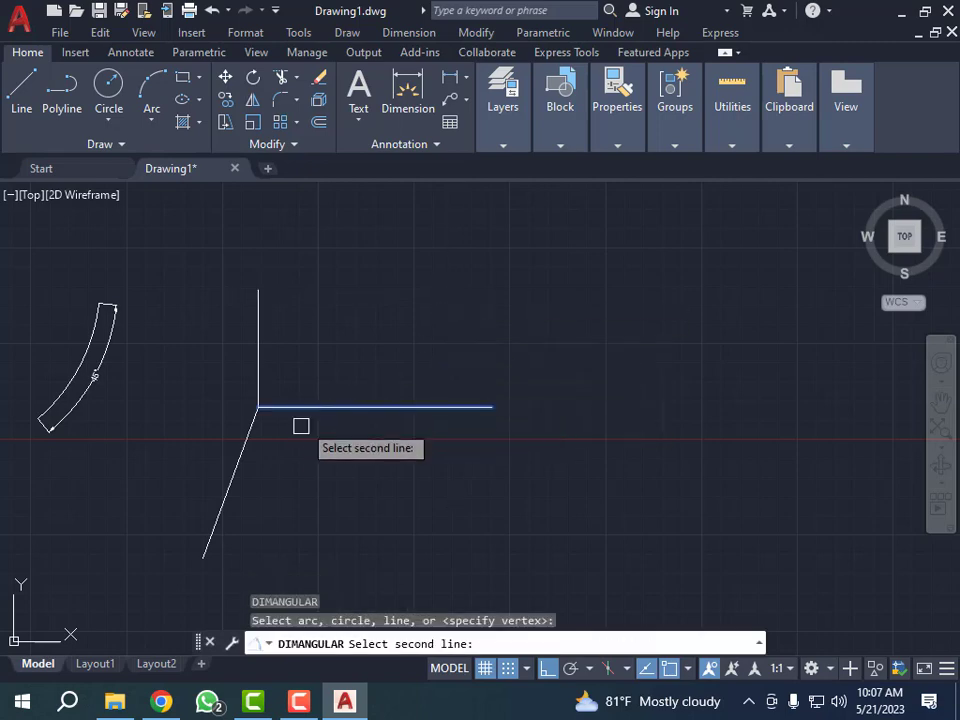
pyautogui.click(250, 444)
pyautogui.click(303, 484)
pyautogui.scroll(5, 303, 484)
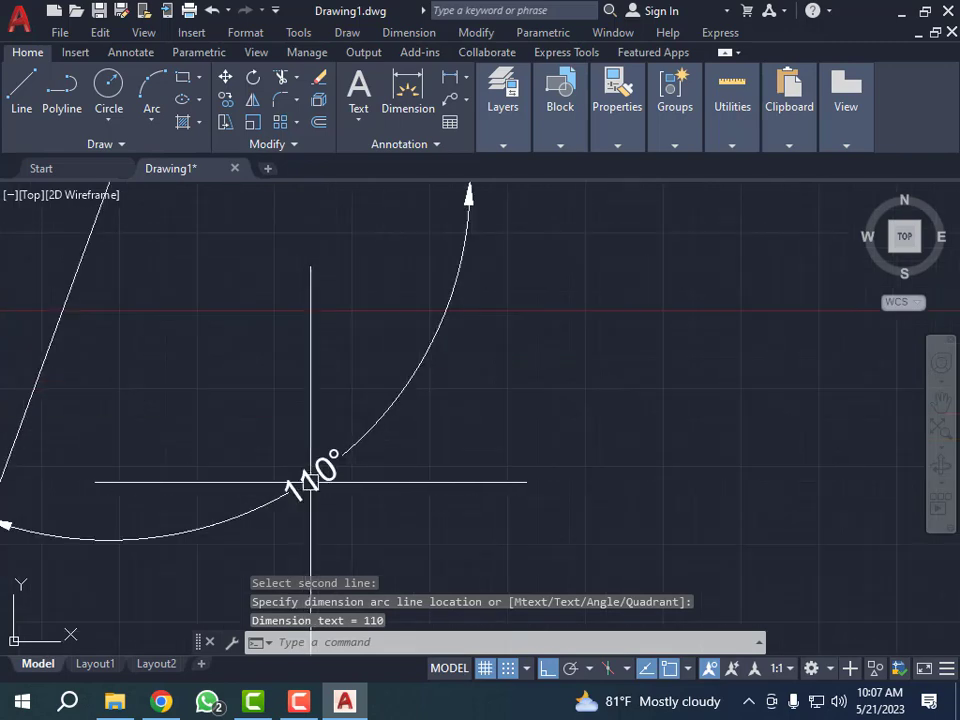
pyautogui.scroll(-3, 310, 478)
pyautogui.scroll(-4, 321, 424)
pyautogui.scroll(2, 323, 424)
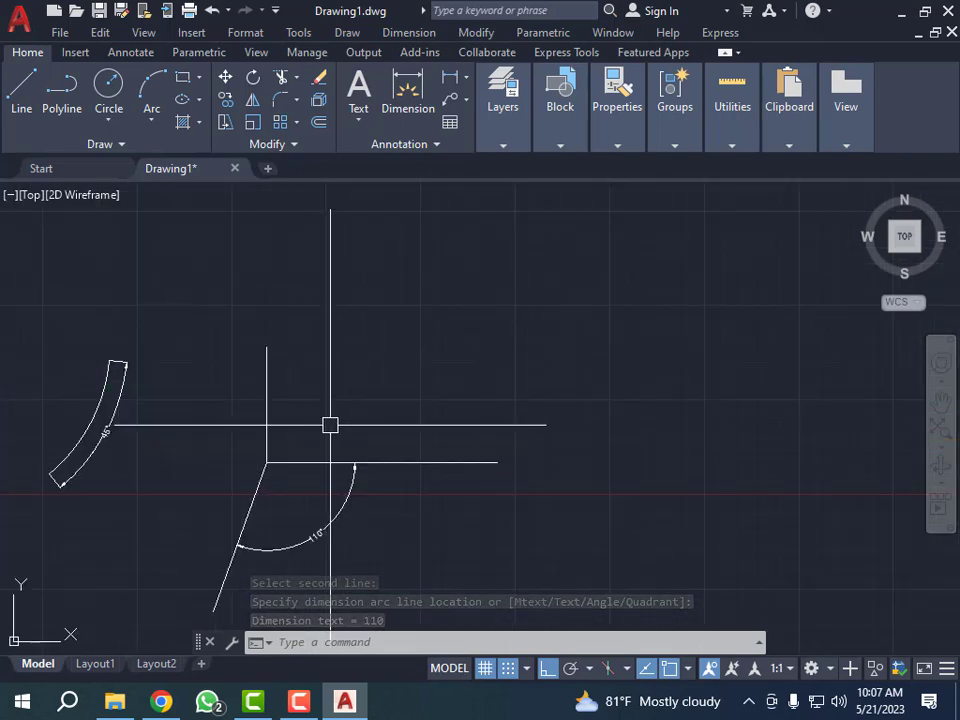
pyautogui.scroll(-2, 300, 395)
pyautogui.scroll(4, 306, 392)
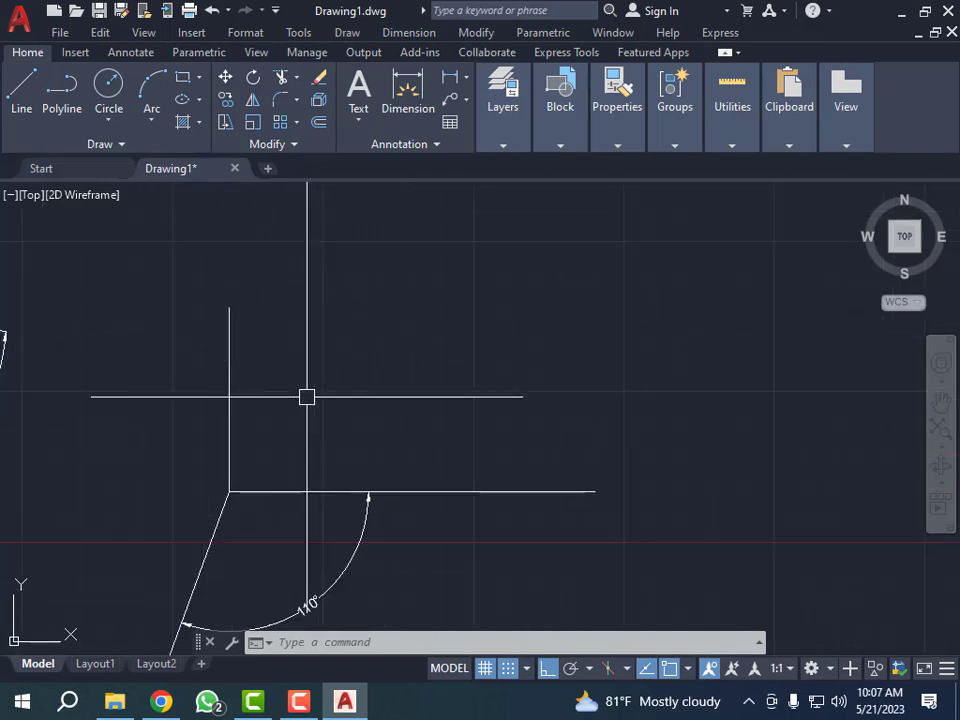
pyautogui.scroll(-3, 306, 393)
# - Erase the vertical, horizontal and rotated lines together with their angular dimension
pyautogui.click(326, 343)
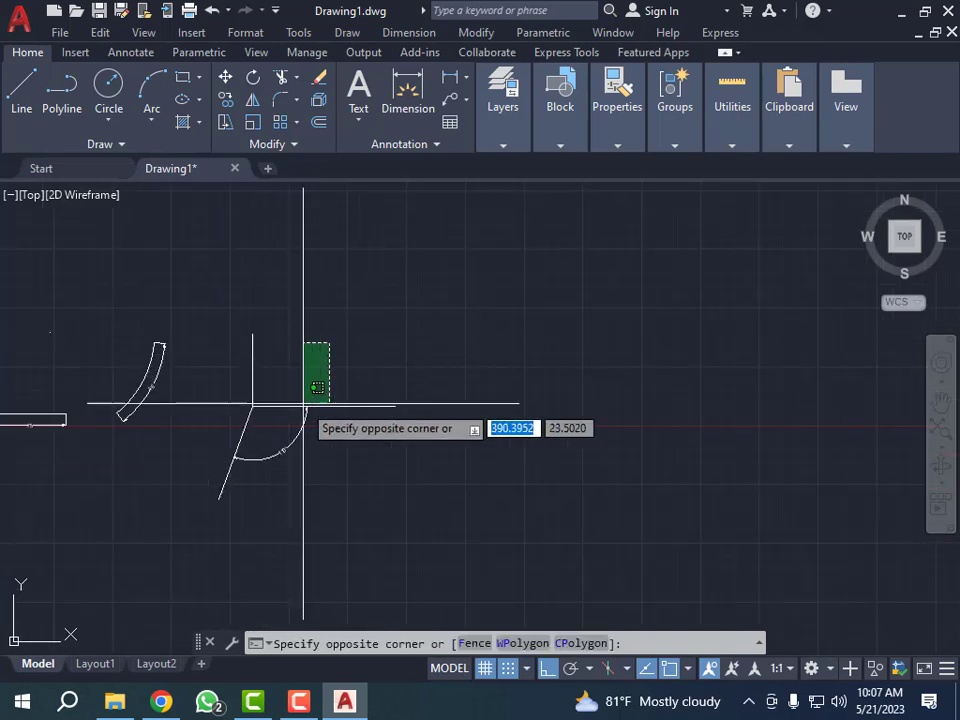
pyautogui.click(219, 457)
pyautogui.scroll(6, 230, 450)
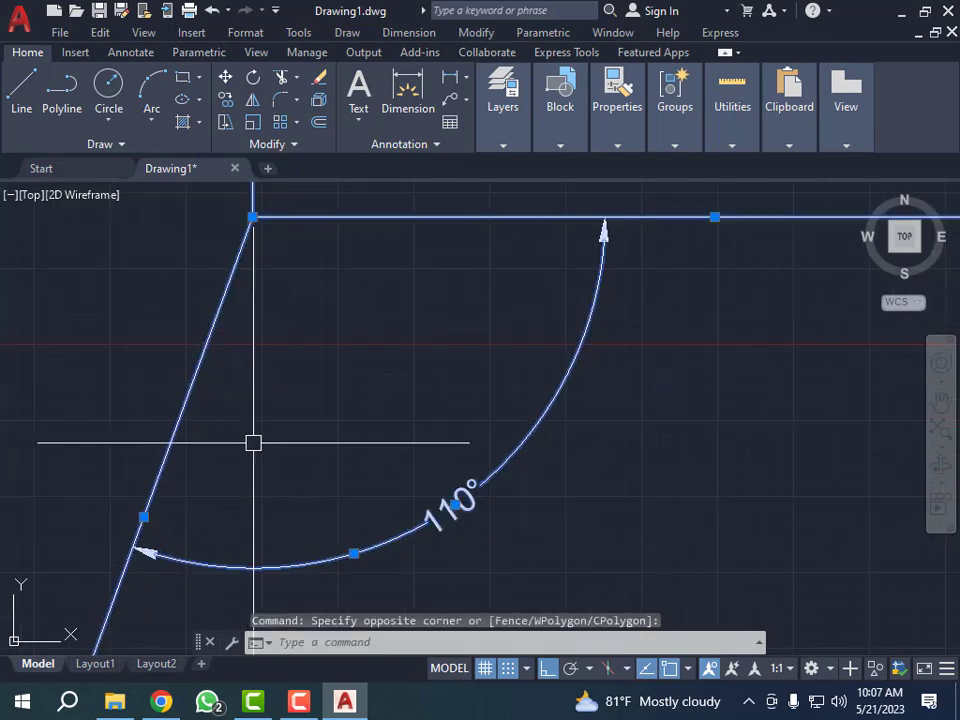
pyautogui.scroll(-4, 253, 442)
pyautogui.scroll(-4, 379, 461)
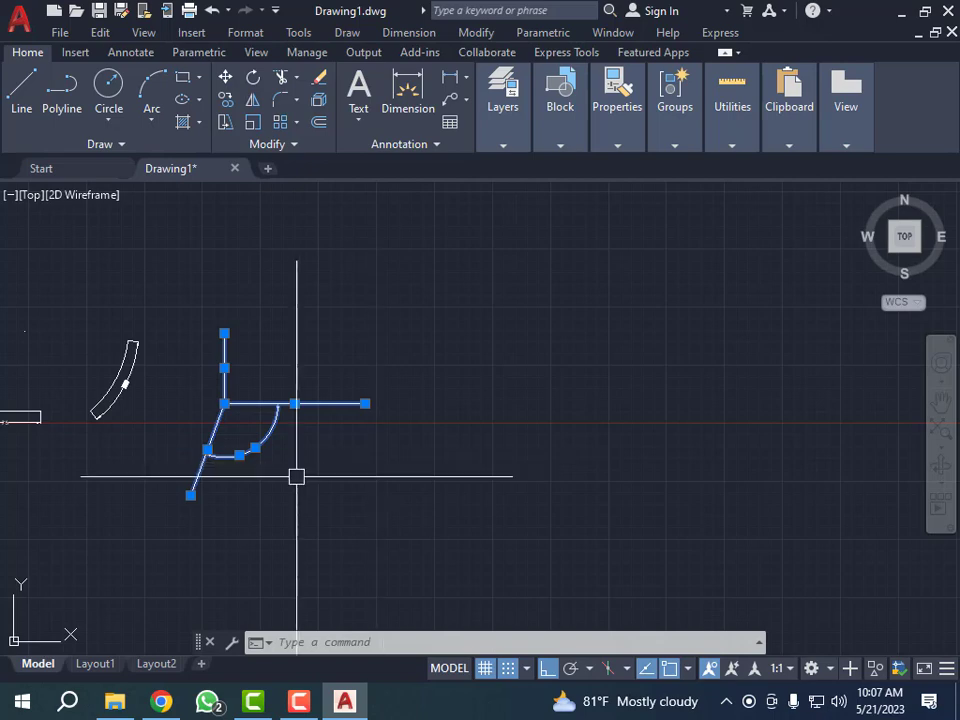
pyautogui.scroll(4, 223, 427)
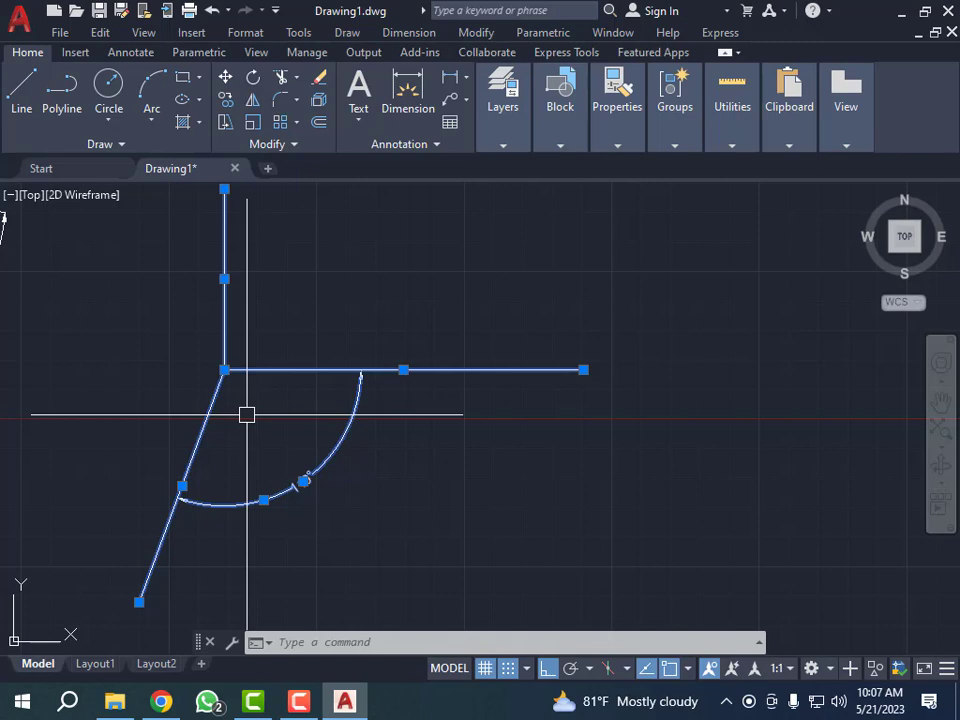
pyautogui.scroll(-4, 352, 416)
pyautogui.scroll(4, 349, 368)
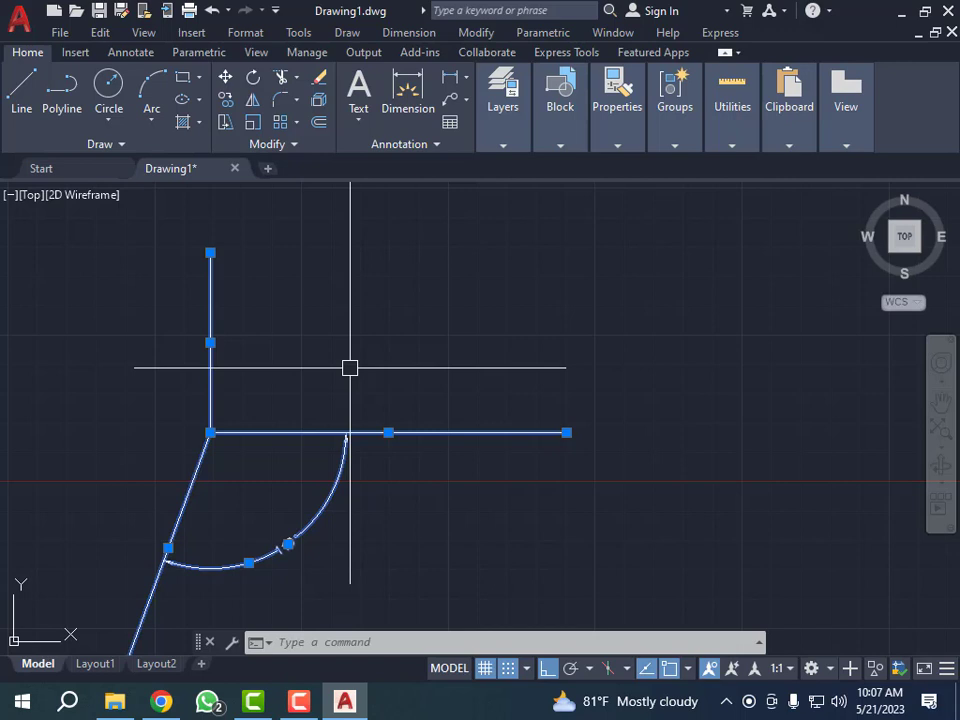
pyautogui.scroll(-2, 311, 366)
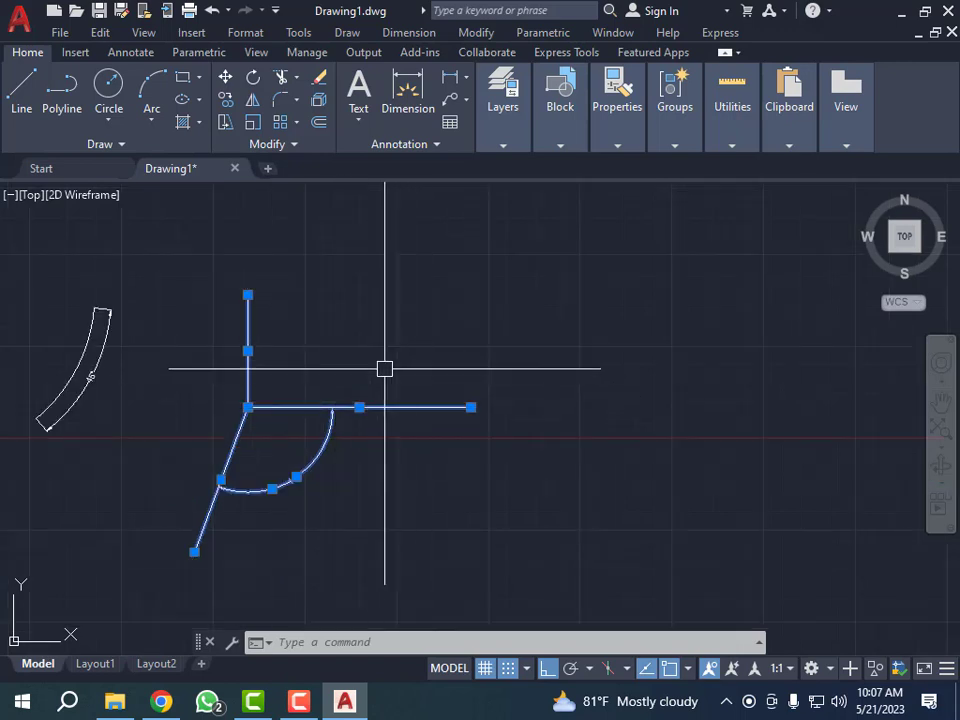
pyautogui.click(381, 326)
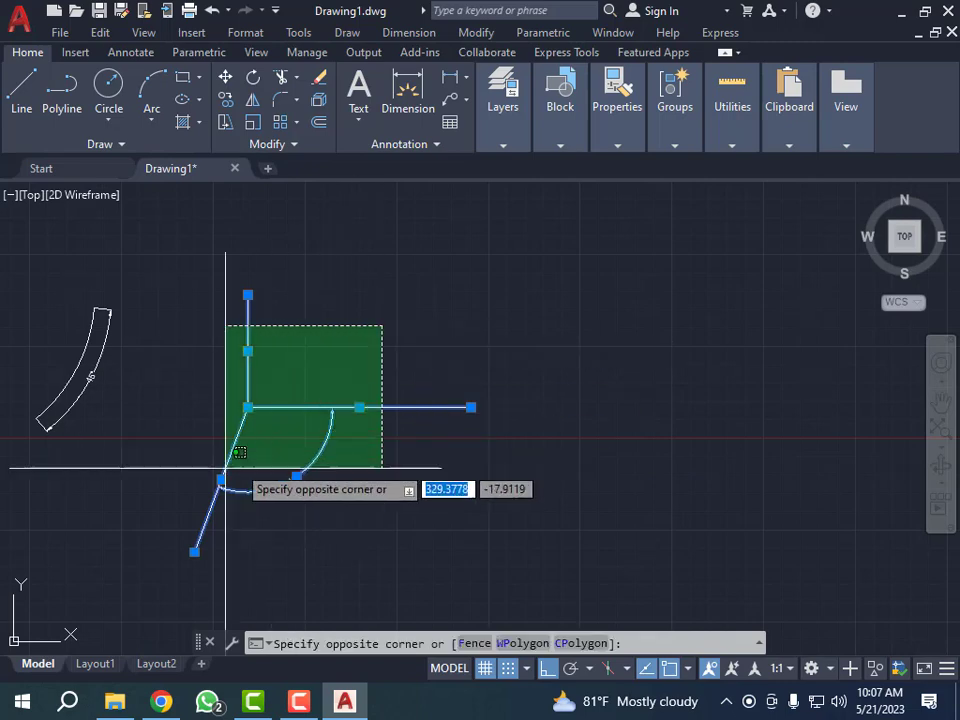
pyautogui.click(193, 467)
pyautogui.write('e')
pyautogui.press('Return')
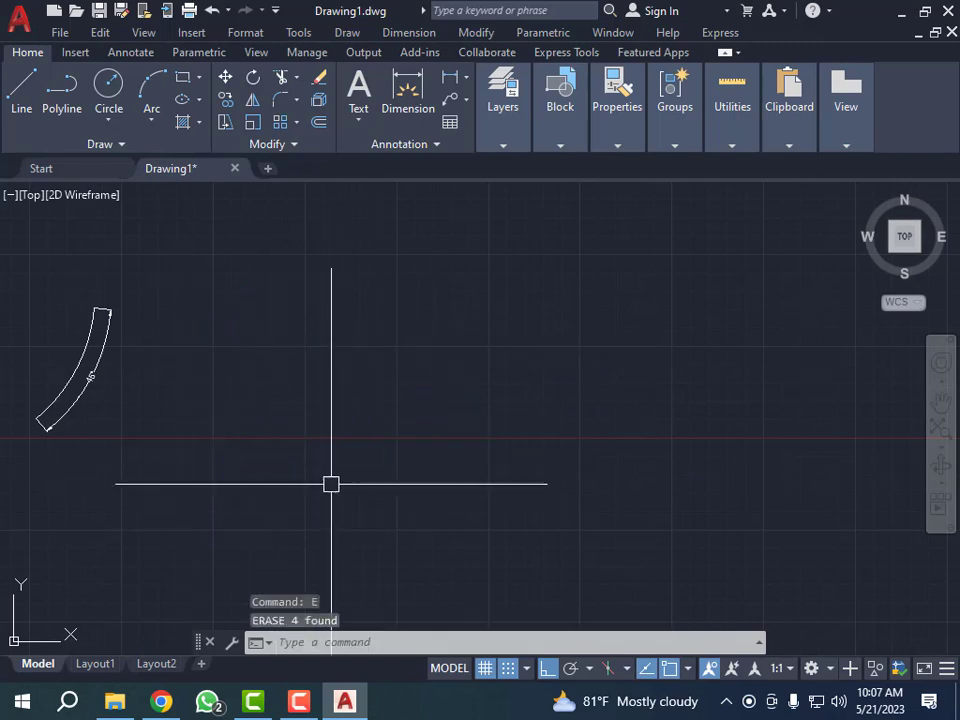
pyautogui.press('Escape')
pyautogui.press('Escape')
pyautogui.press('Escape')
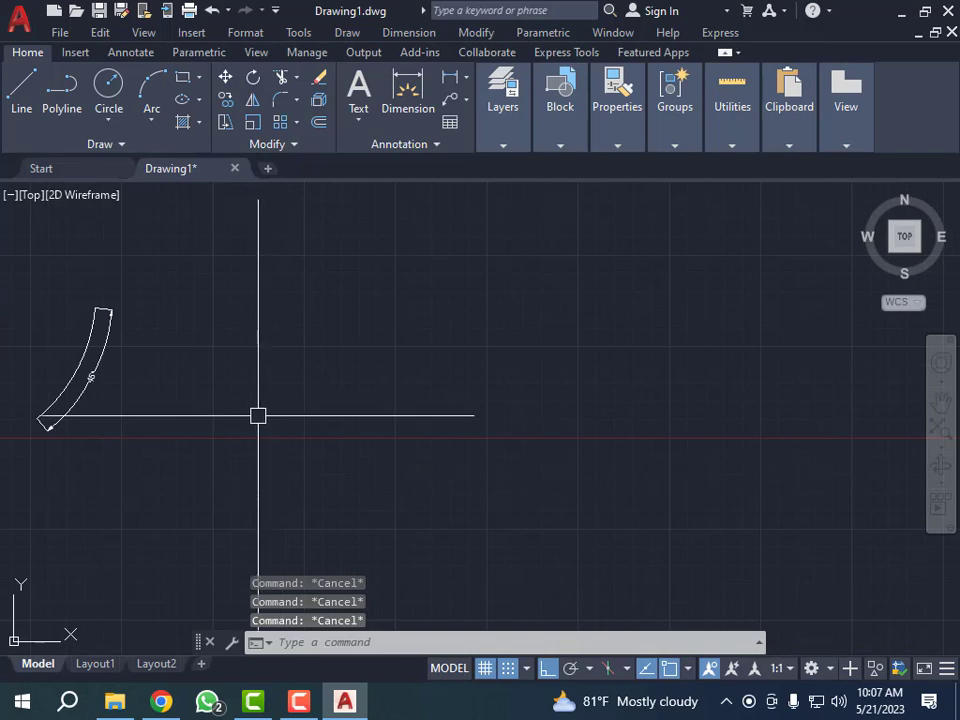
# - Draw a rectangle about 118 by 45 units in the empty area beside the existing curved dimensioned shape
pyautogui.write('rec')
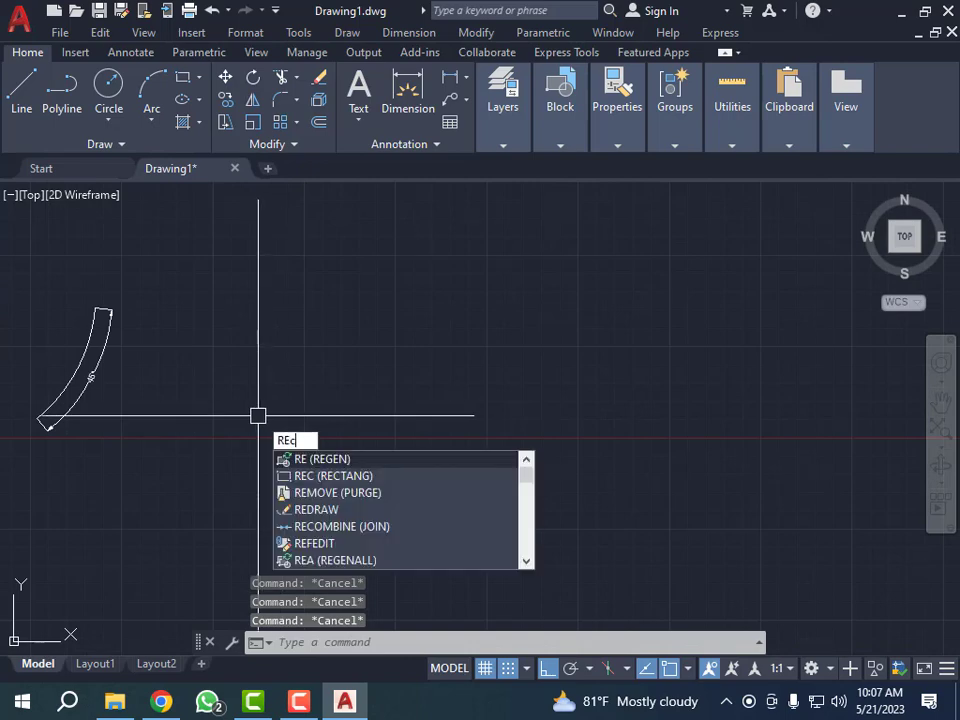
pyautogui.press('Return')
pyautogui.click(250, 356)
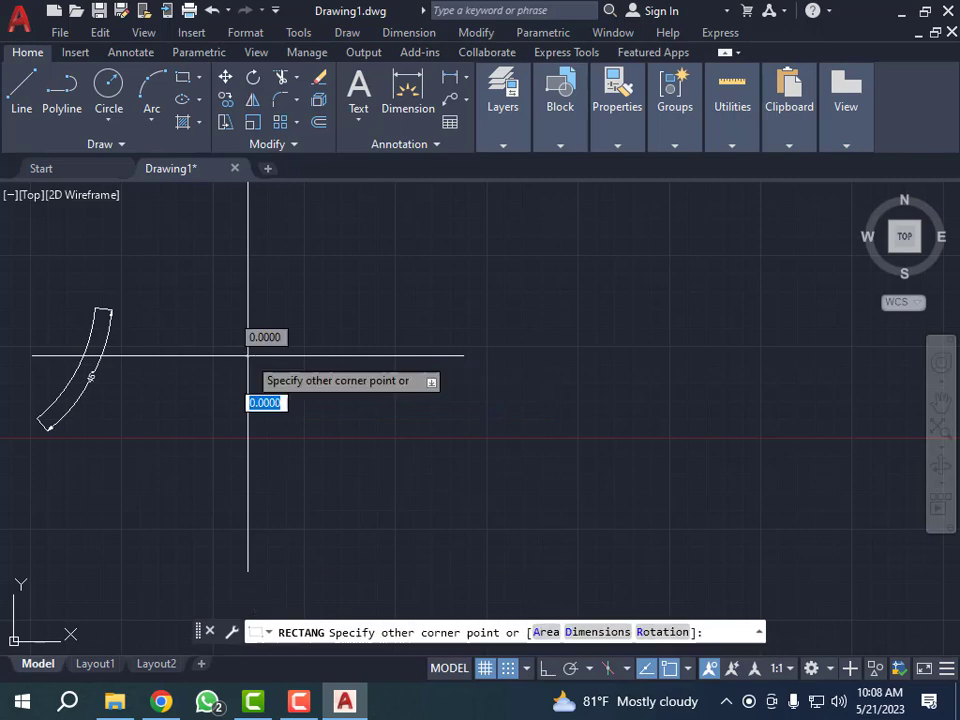
pyautogui.click(421, 420)
pyautogui.press('Escape')
pyautogui.press('Escape')
pyautogui.press('Escape')
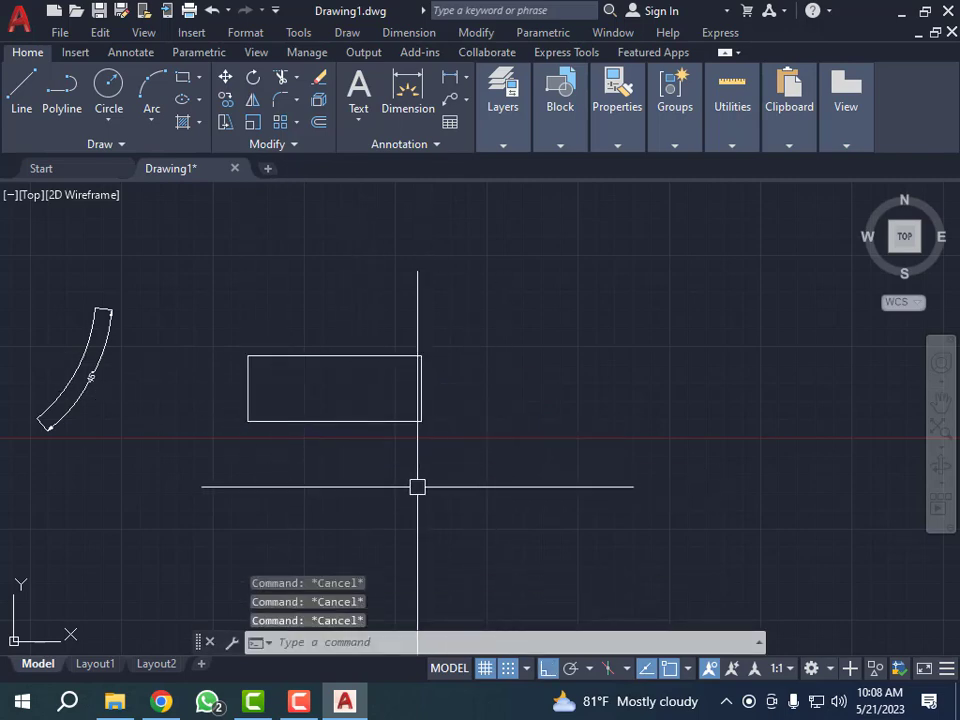
pyautogui.write('l')
pyautogui.press('Return')
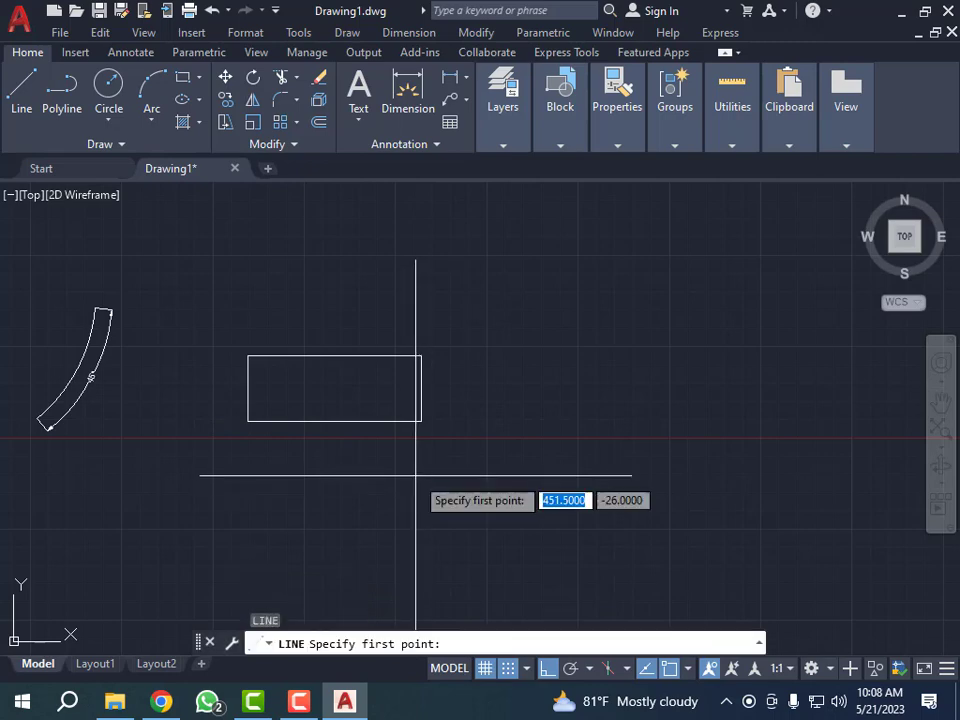
pyautogui.press('Escape')
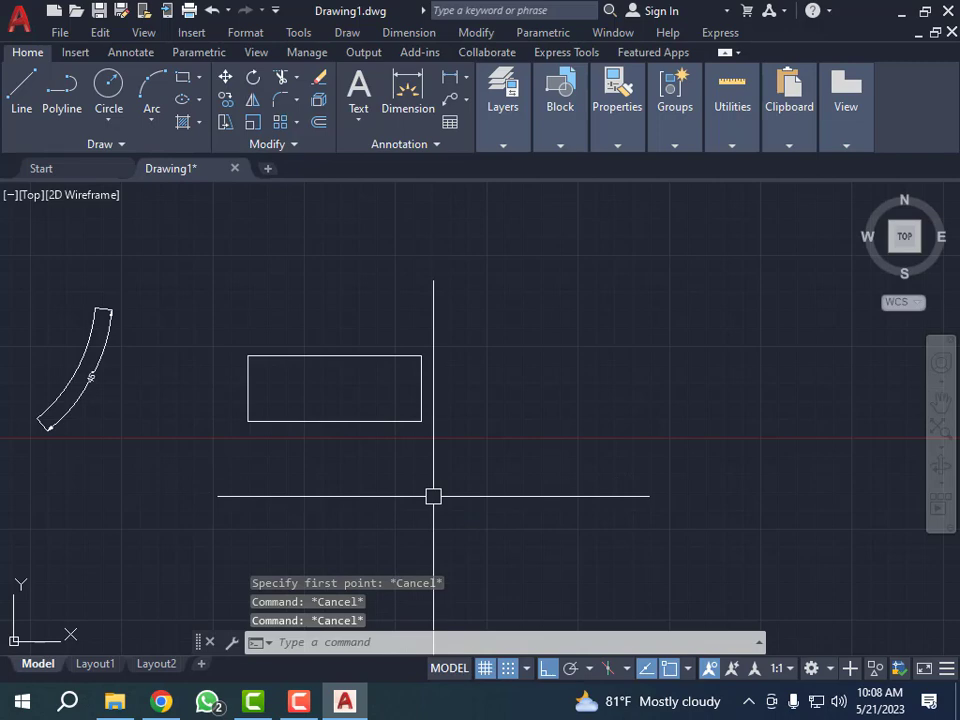
# - Draw a horizontal reference line from the rectangle's lower-left corner along its base, extending well past the right side
pyautogui.write('l')
pyautogui.press('Return')
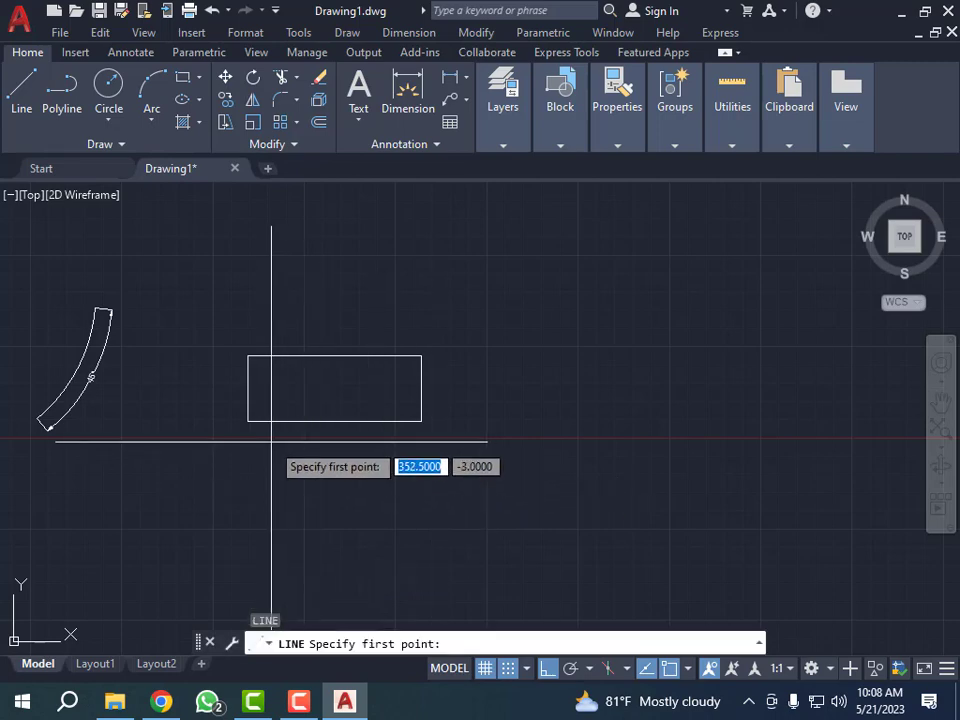
pyautogui.click(248, 421)
pyautogui.click(680, 452)
pyautogui.press('Escape')
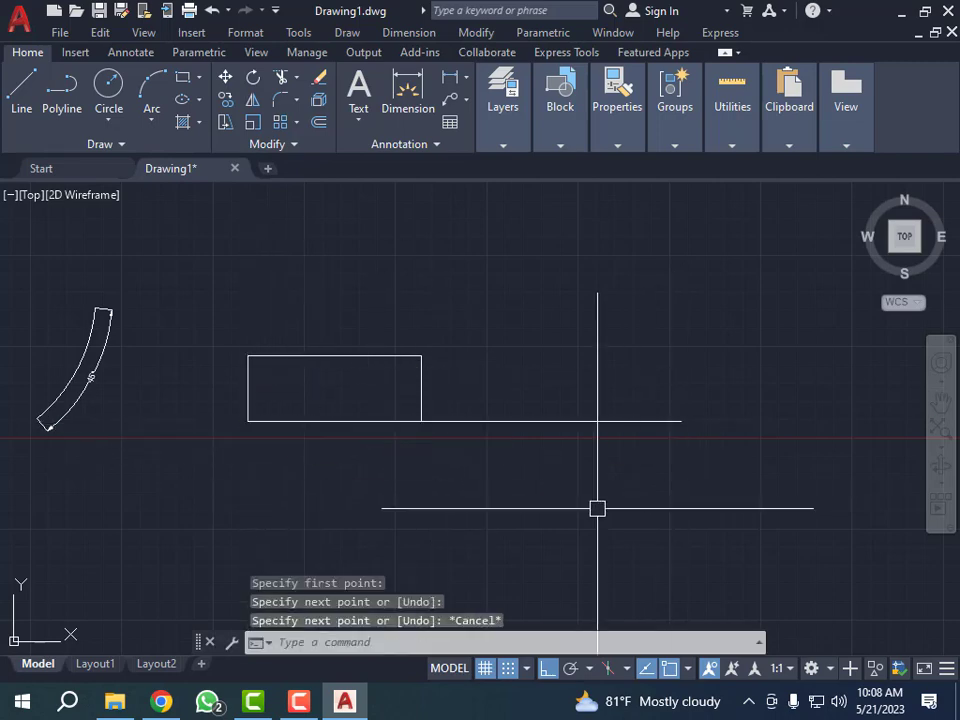
pyautogui.press('Escape')
pyautogui.press('Escape')
pyautogui.press('Escape')
# - Change the rectangle's colour to blue, leaving the reference line in its own colour
pyautogui.click(450, 306)
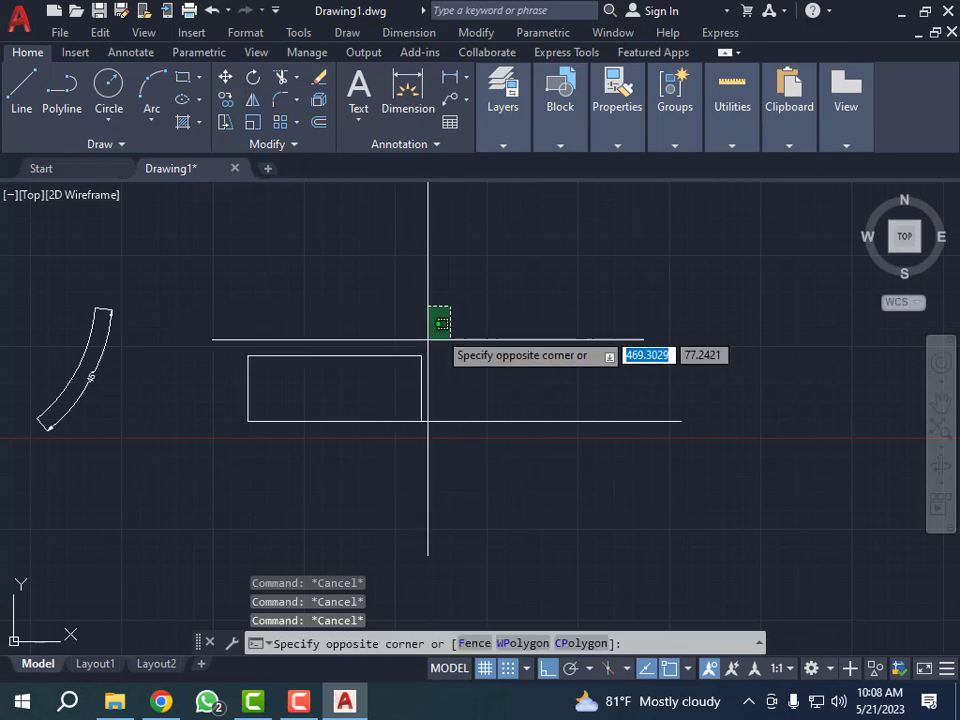
pyautogui.click(360, 371)
pyautogui.moveTo(628, 148)
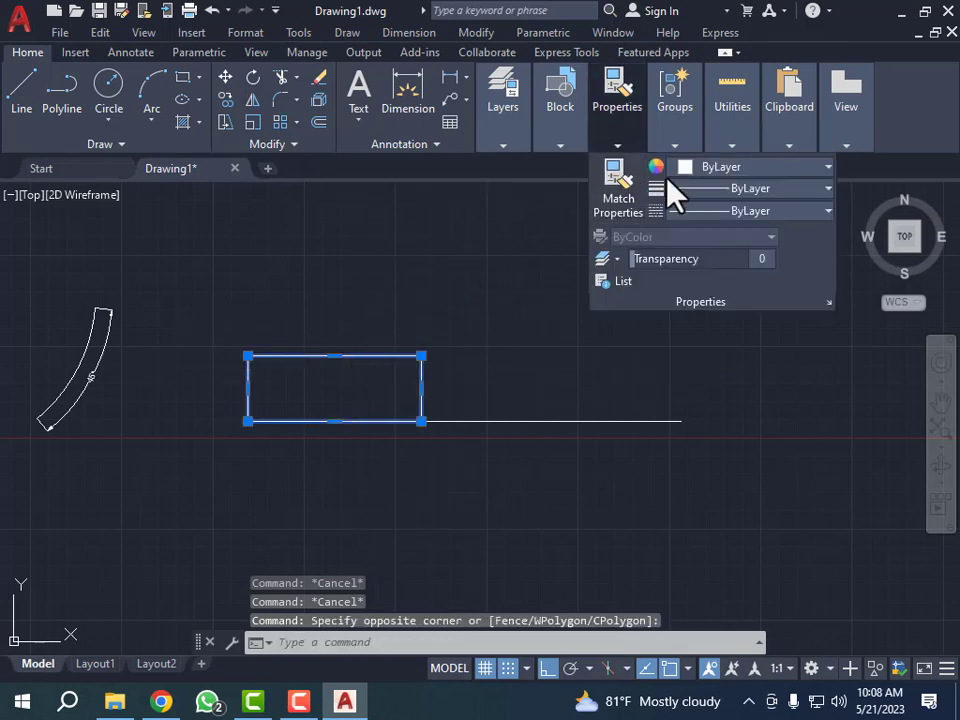
pyautogui.click(827, 169)
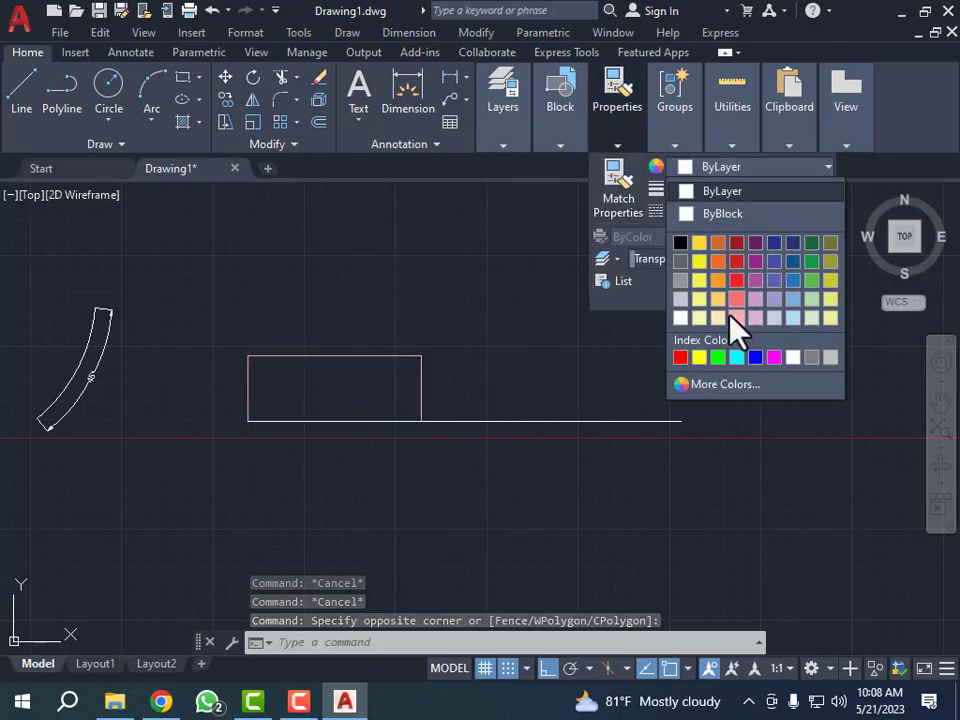
pyautogui.click(760, 360)
pyautogui.press('Escape')
pyautogui.press('Escape')
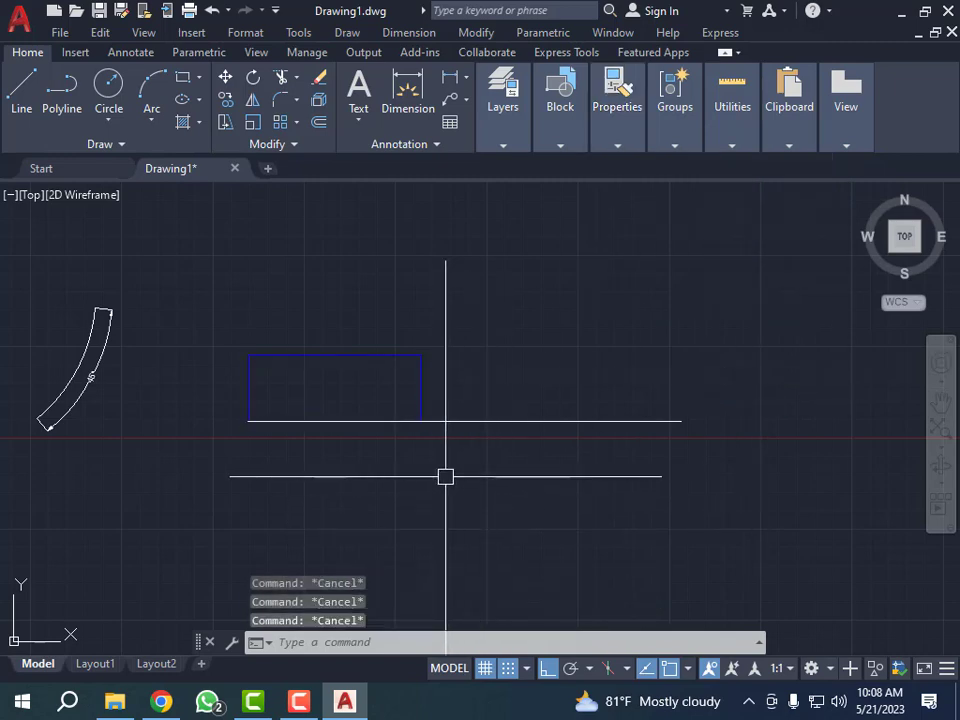
# - Rotate a copy of the blue rectangle by 75 degrees about its lower-left corner, with Ortho turned off
pyautogui.write('ro')
pyautogui.press('Return')
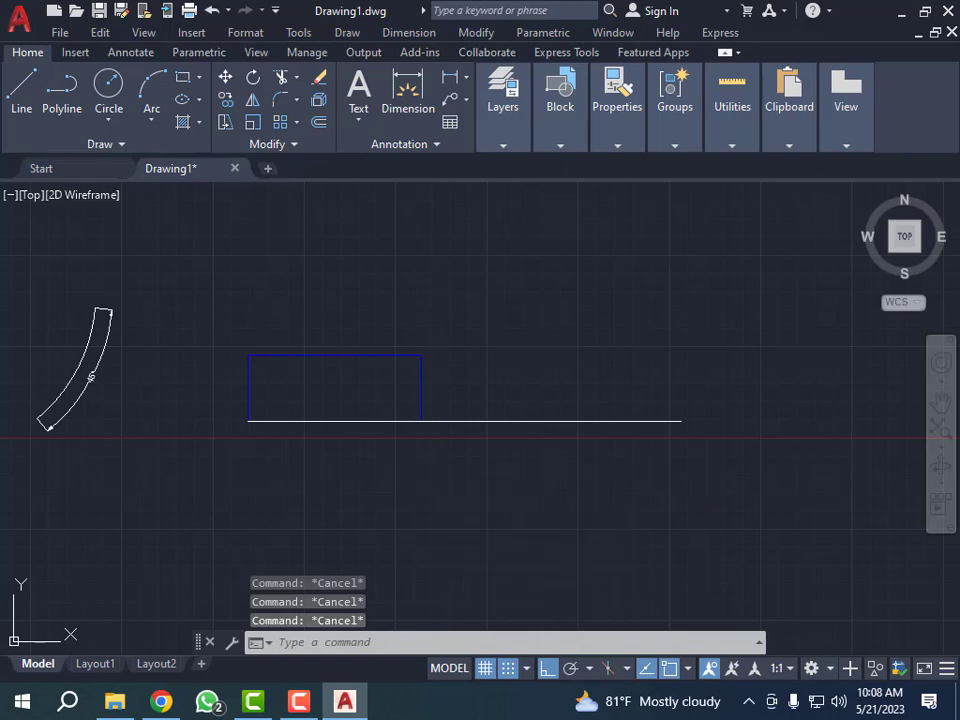
pyautogui.click(421, 372)
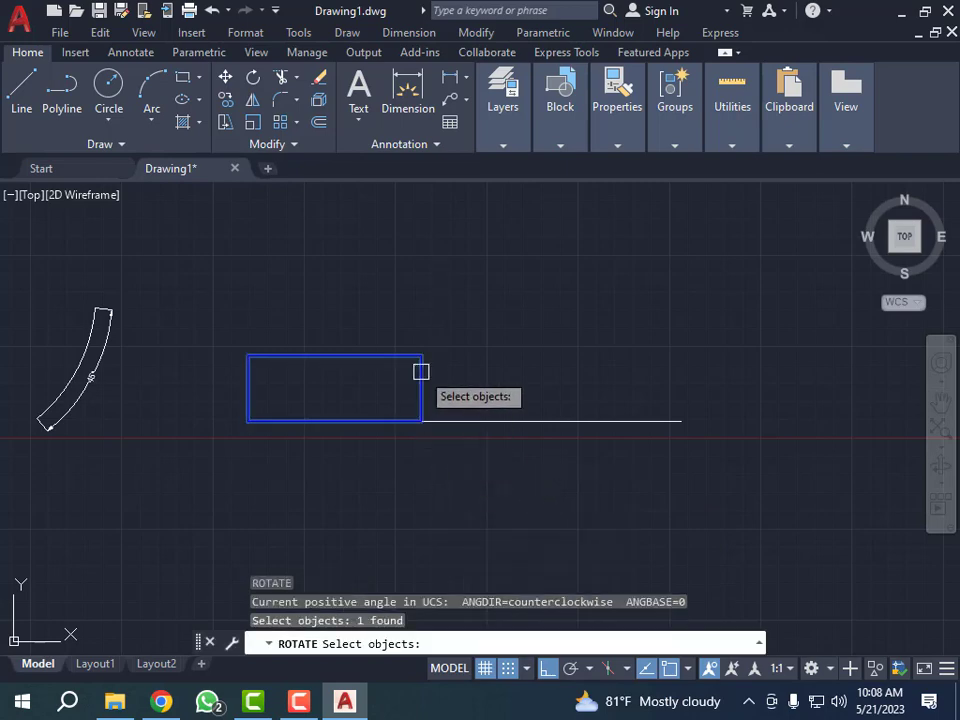
pyautogui.press('Return')
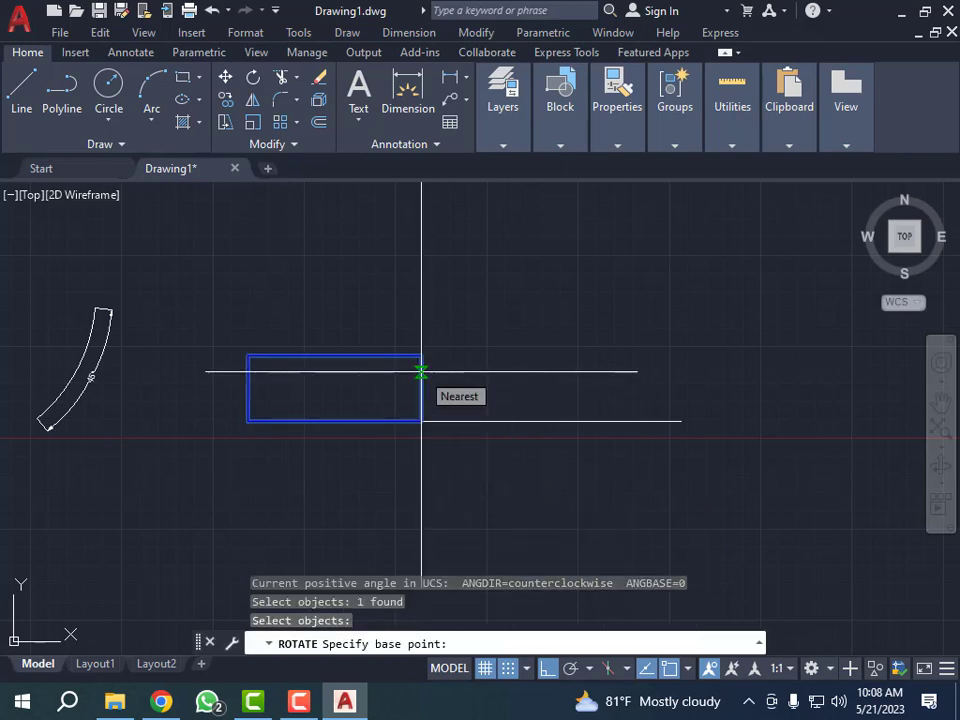
pyautogui.click(248, 421)
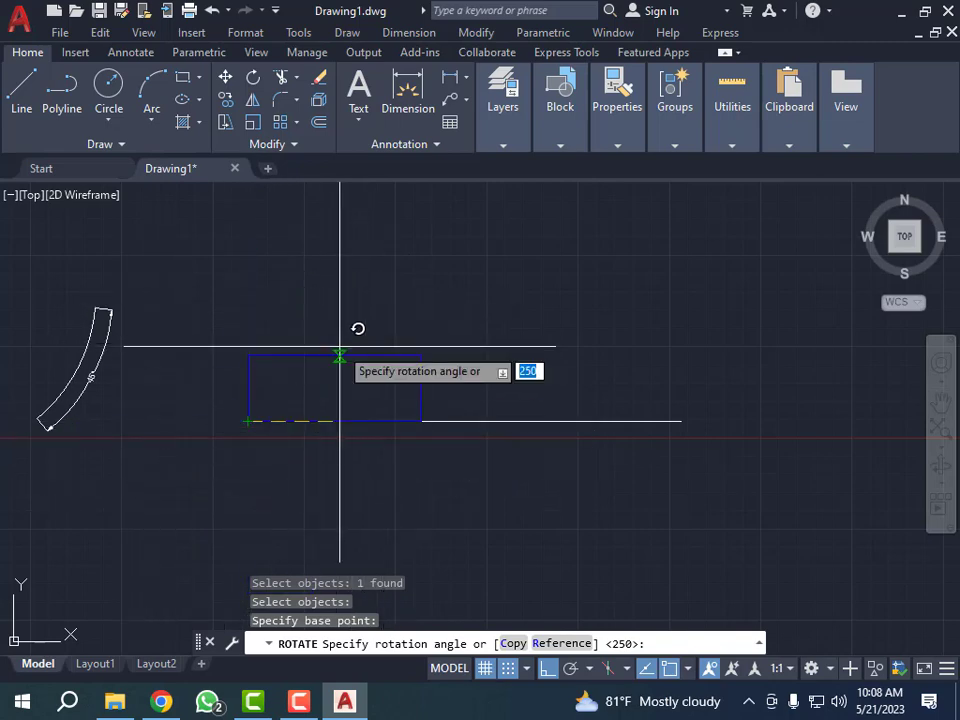
pyautogui.press('F8')
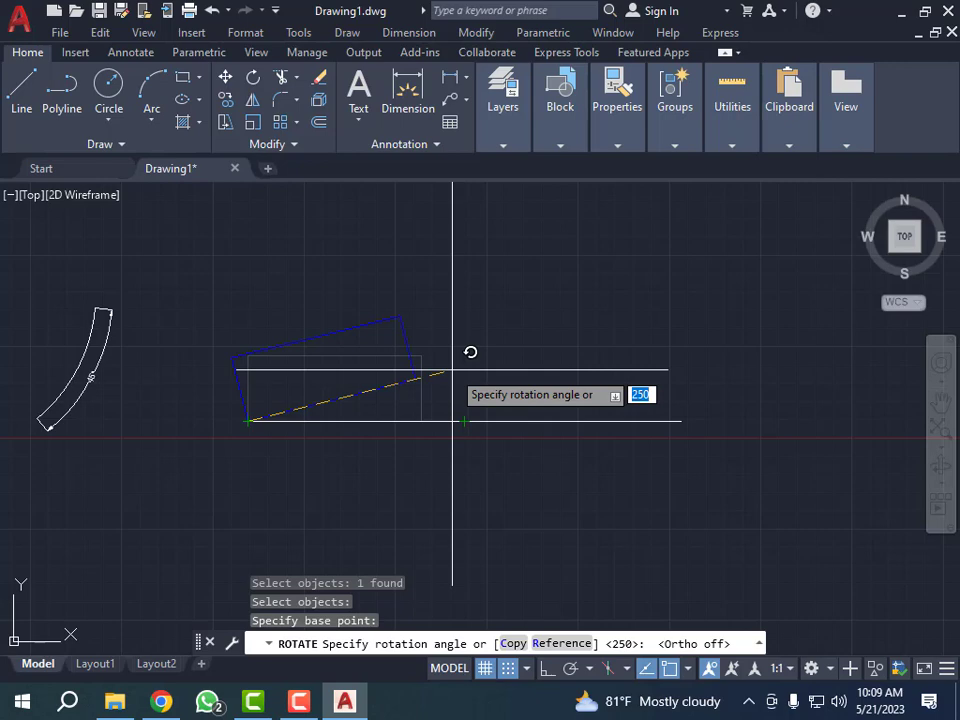
pyautogui.press('Return')
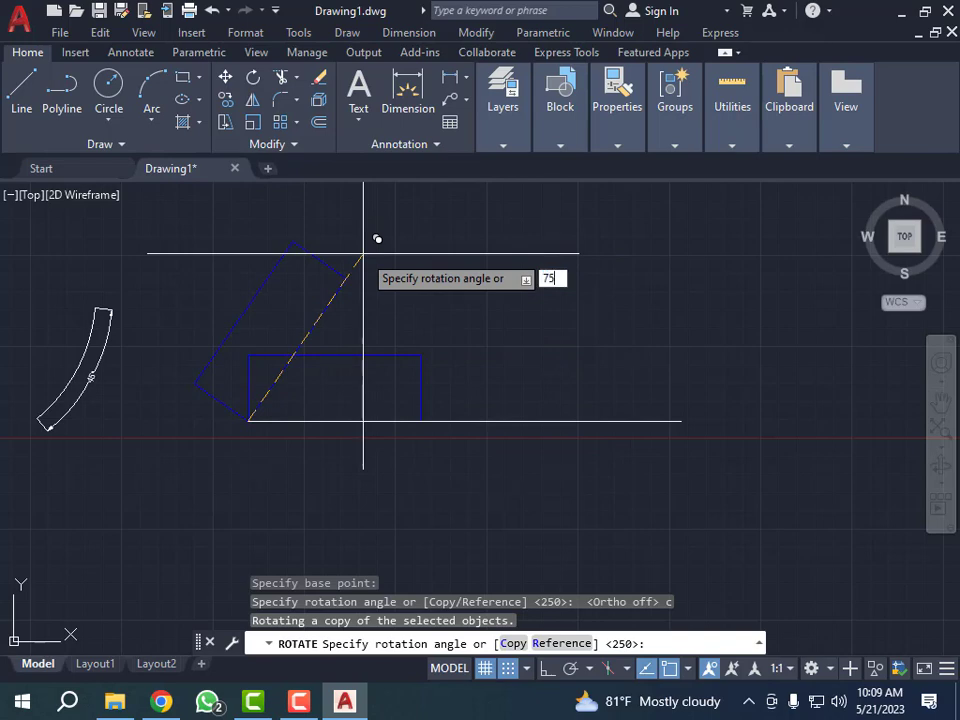
pyautogui.press('Return')
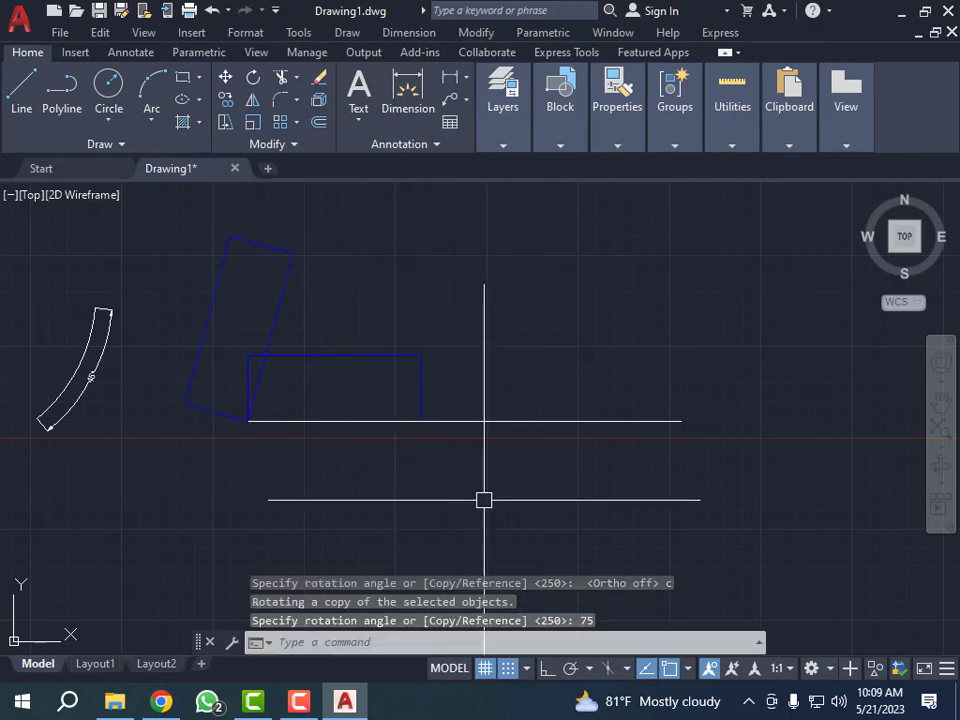
pyautogui.press('Escape')
pyautogui.press('Escape')
pyautogui.press('Escape')
# - Add an angular dimension between the rotated copy's long lower edge and the horizontal reference line, with its arc near the shared corner
pyautogui.scroll(3, 284, 421)
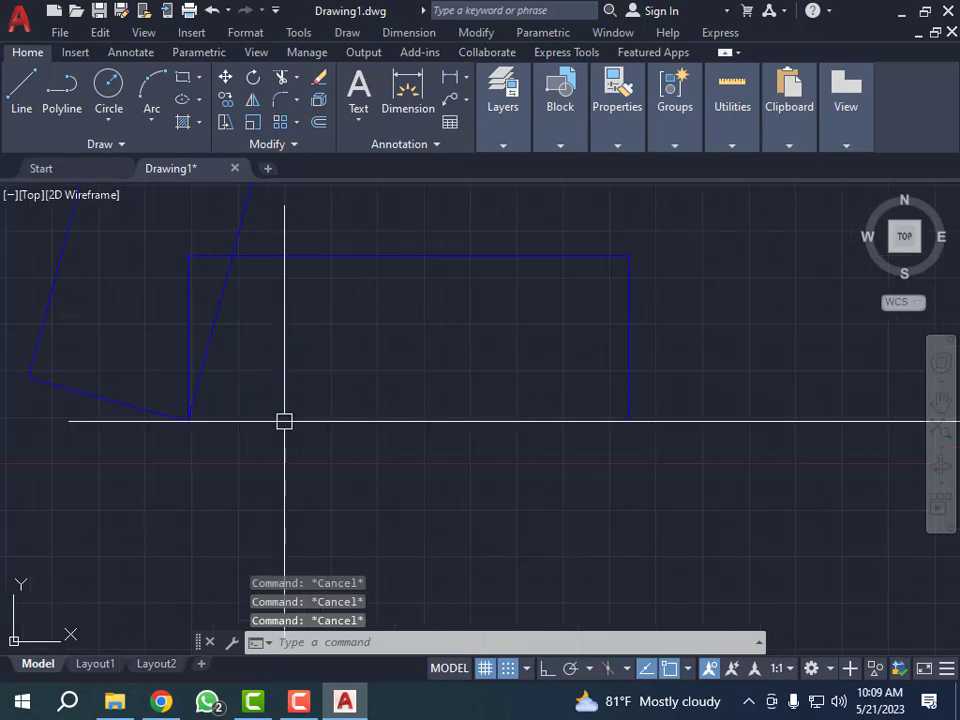
pyautogui.scroll(-2, 195, 399)
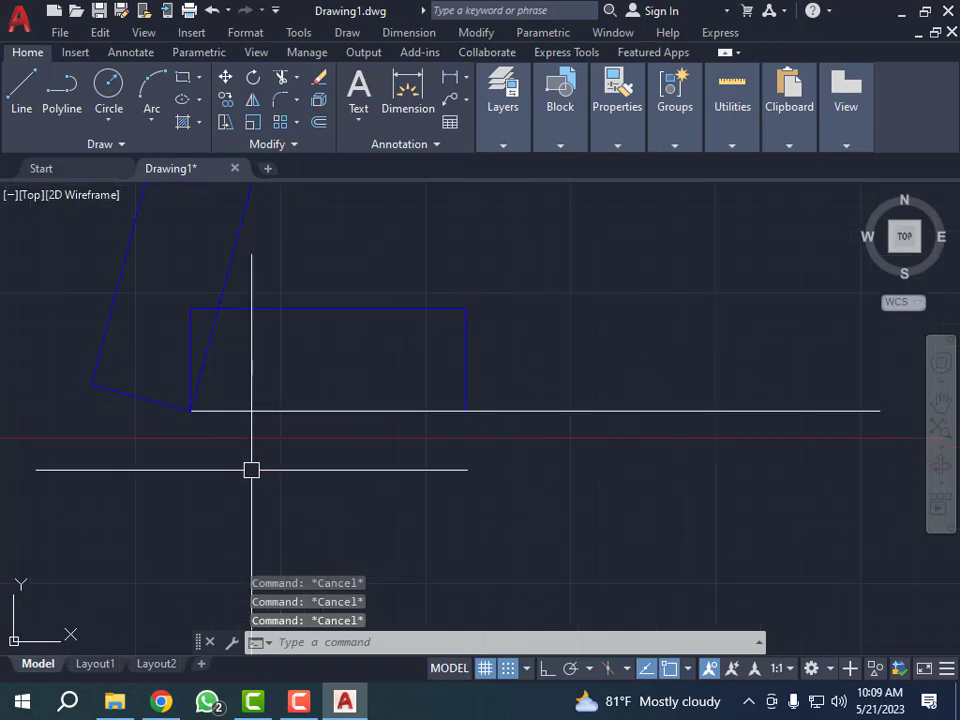
pyautogui.write('dan')
pyautogui.press('Return')
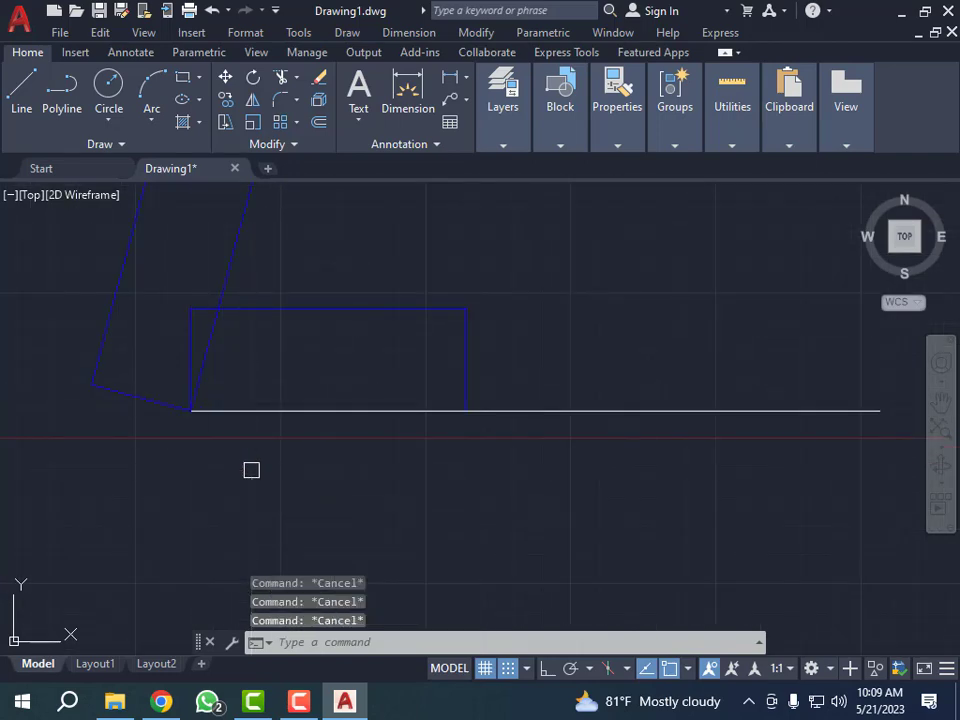
pyautogui.click(212, 346)
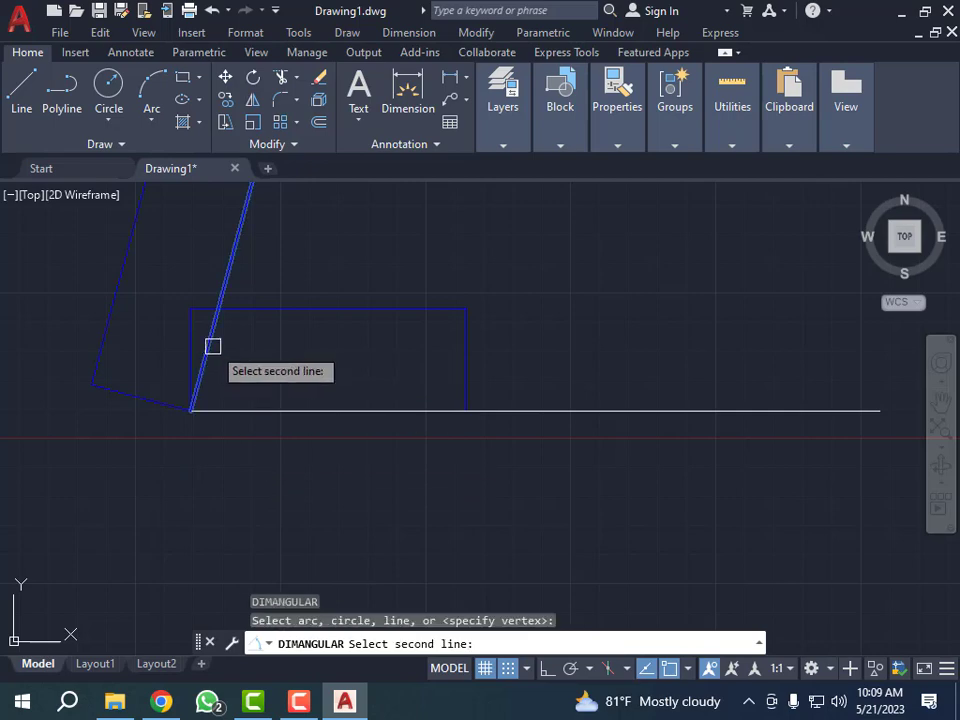
pyautogui.click(228, 408)
pyautogui.click(240, 368)
# - Erase the rotated rectangle copy together with its angular dimension
pyautogui.scroll(6, 240, 368)
pyautogui.scroll(-8, 242, 360)
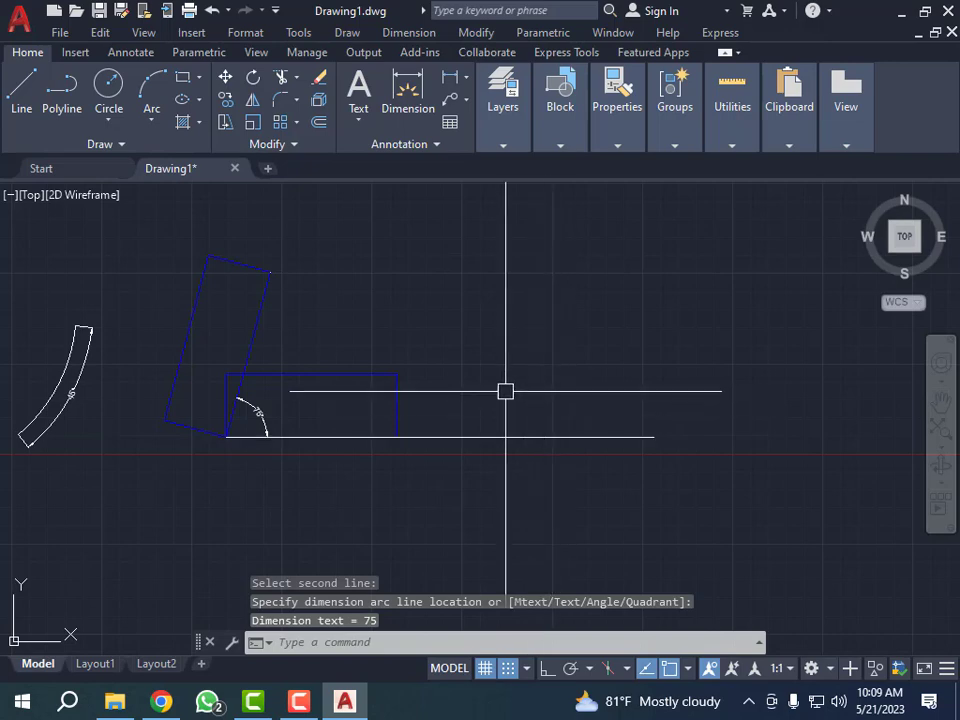
pyautogui.scroll(4, 184, 386)
pyautogui.scroll(-3, 221, 402)
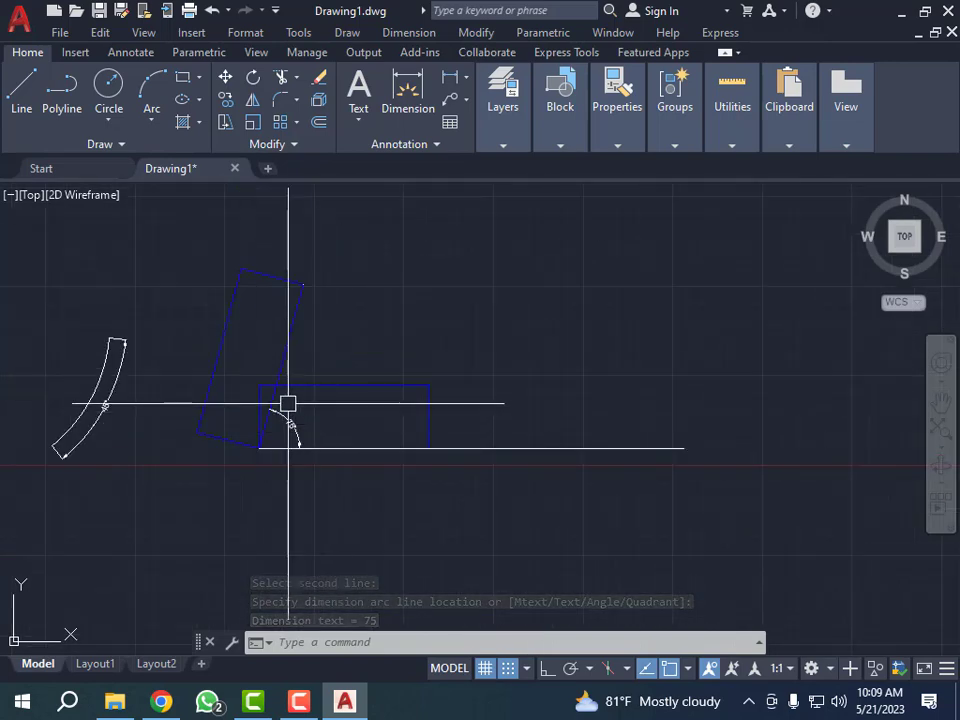
pyautogui.scroll(4, 287, 403)
pyautogui.scroll(-4, 287, 403)
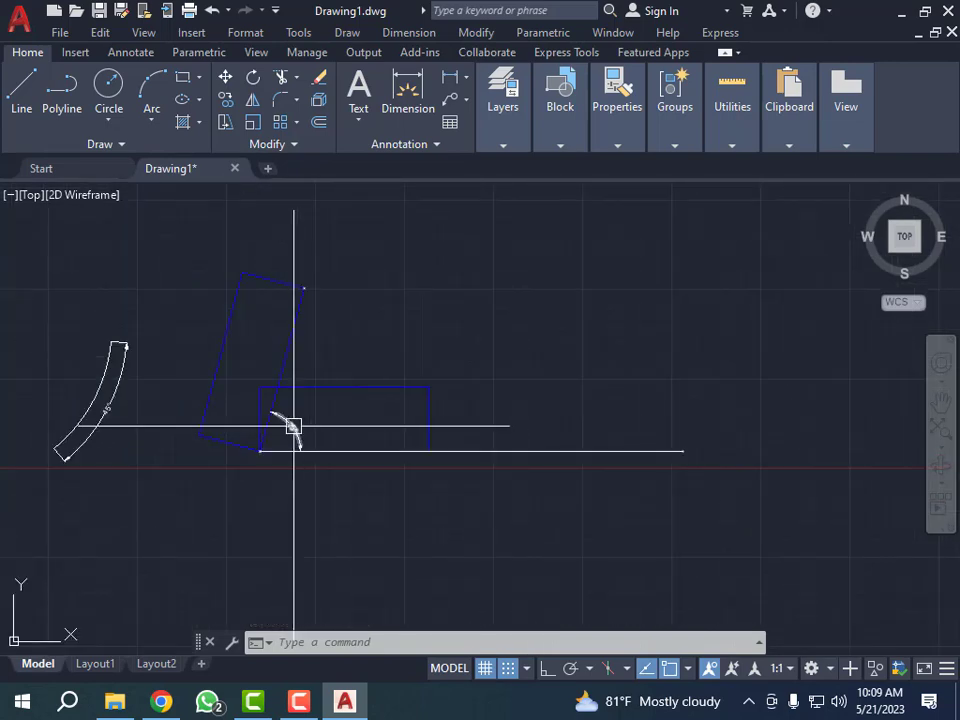
pyautogui.click(293, 426)
pyautogui.click(345, 284)
pyautogui.click(274, 339)
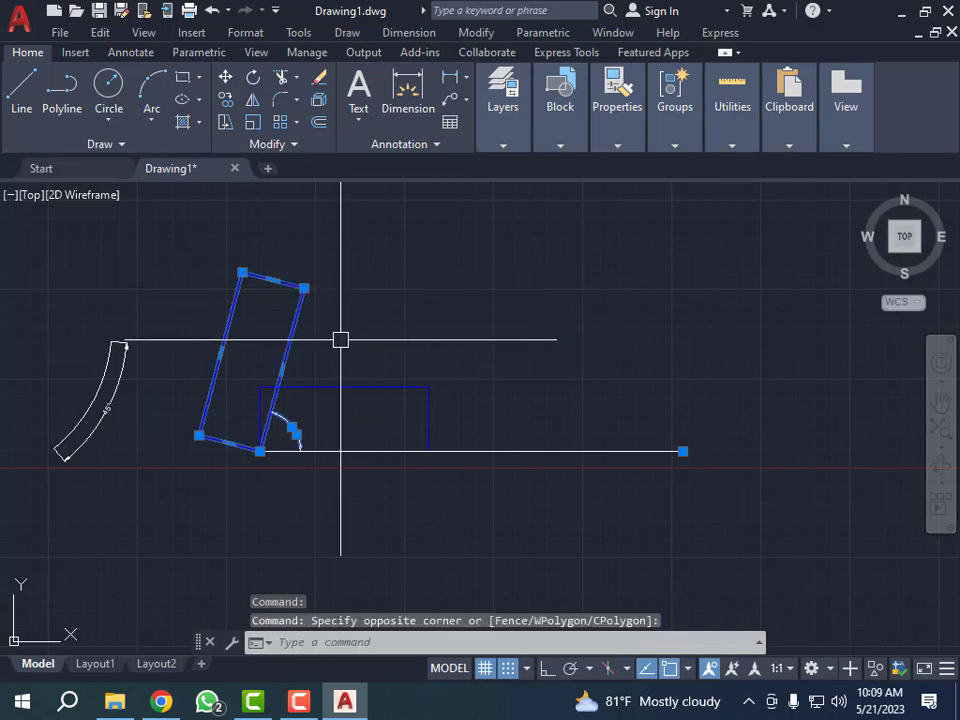
pyautogui.write('e')
pyautogui.press('Return')
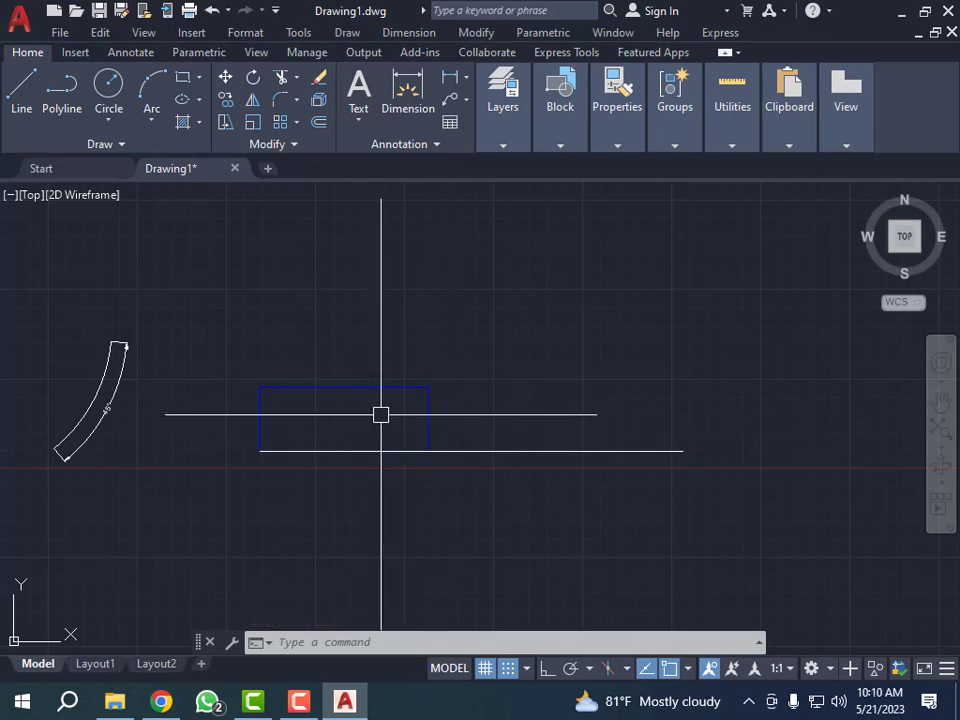
# - Rotate the blue rectangle by -130 degrees about its lower-left corner without keeping a copy
pyautogui.scroll(2, 381, 413)
pyautogui.press('Escape')
pyautogui.press('Escape')
pyautogui.click(492, 369)
pyautogui.click(379, 423)
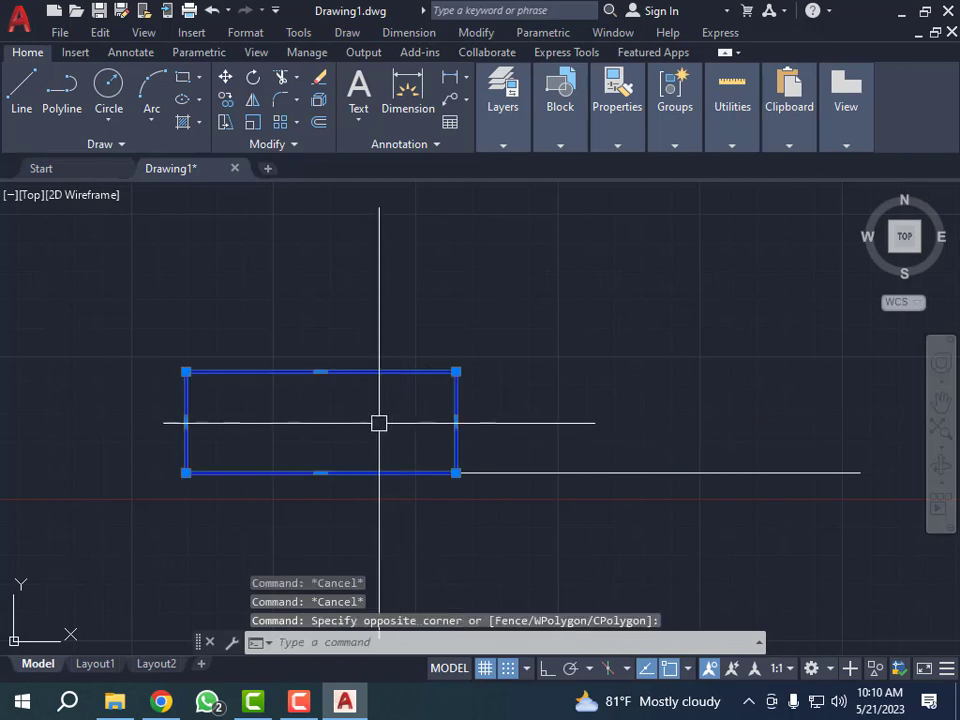
pyautogui.write('RO')
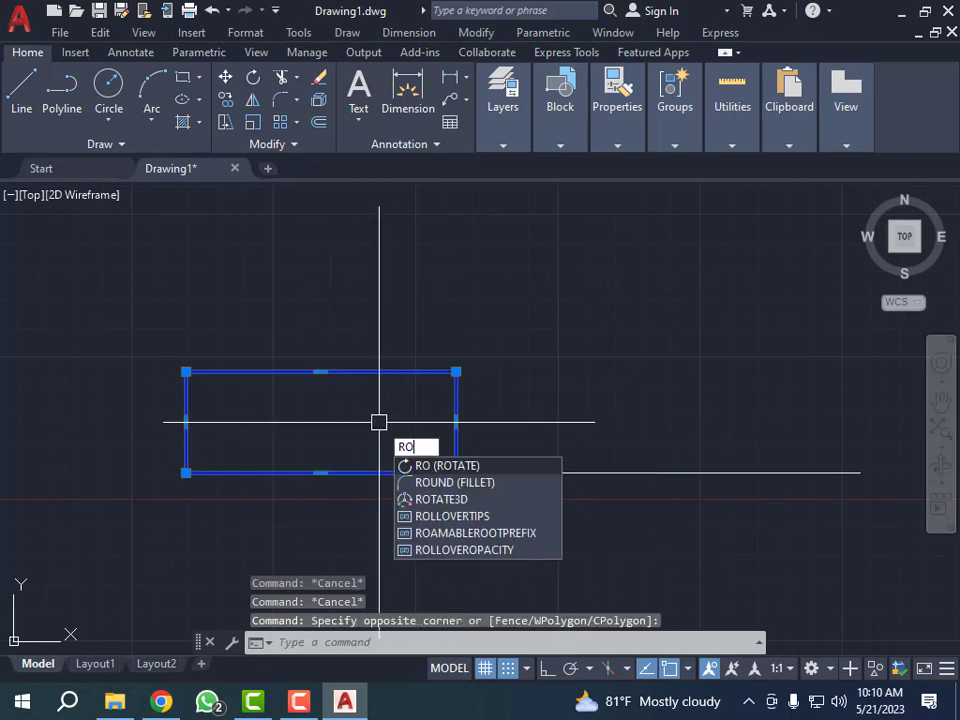
pyautogui.press('Return')
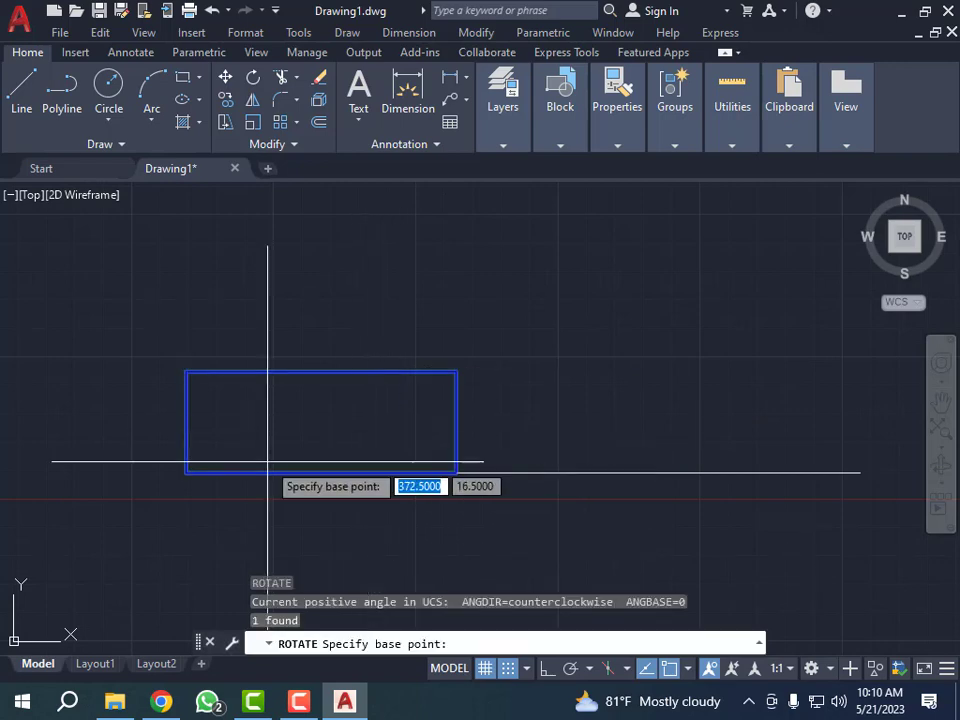
pyautogui.click(186, 469)
pyautogui.scroll(-2, 238, 417)
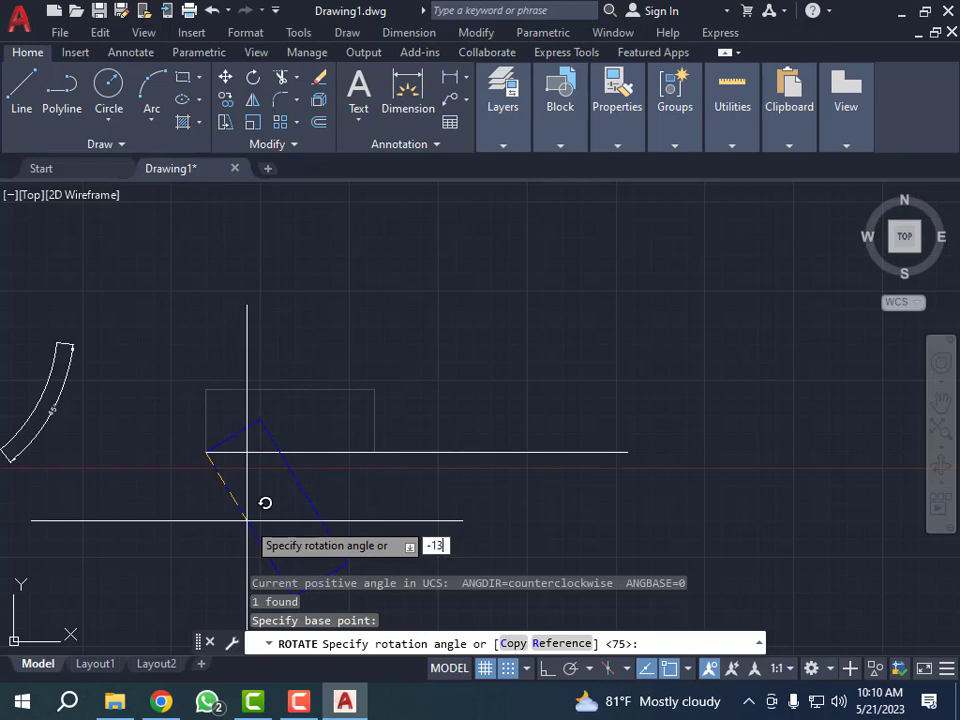
pyautogui.press('Return')
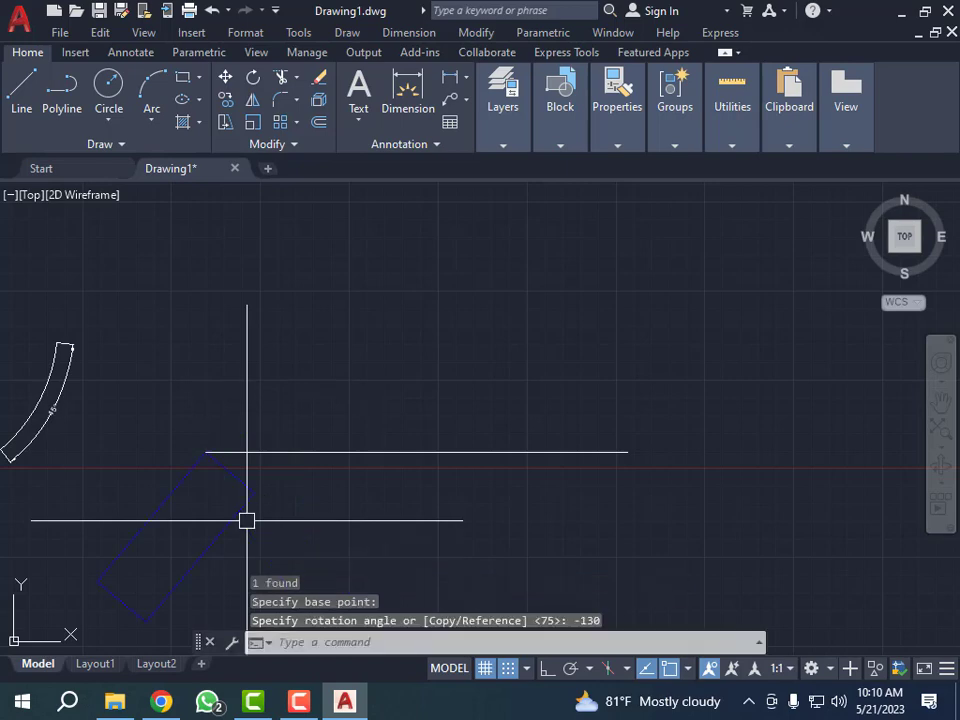
# - Add an angular dimension between the horizontal reference line and the rotated rectangle's long edge at the shared corner, placing the arc below the line
pyautogui.scroll(-3, 250, 432)
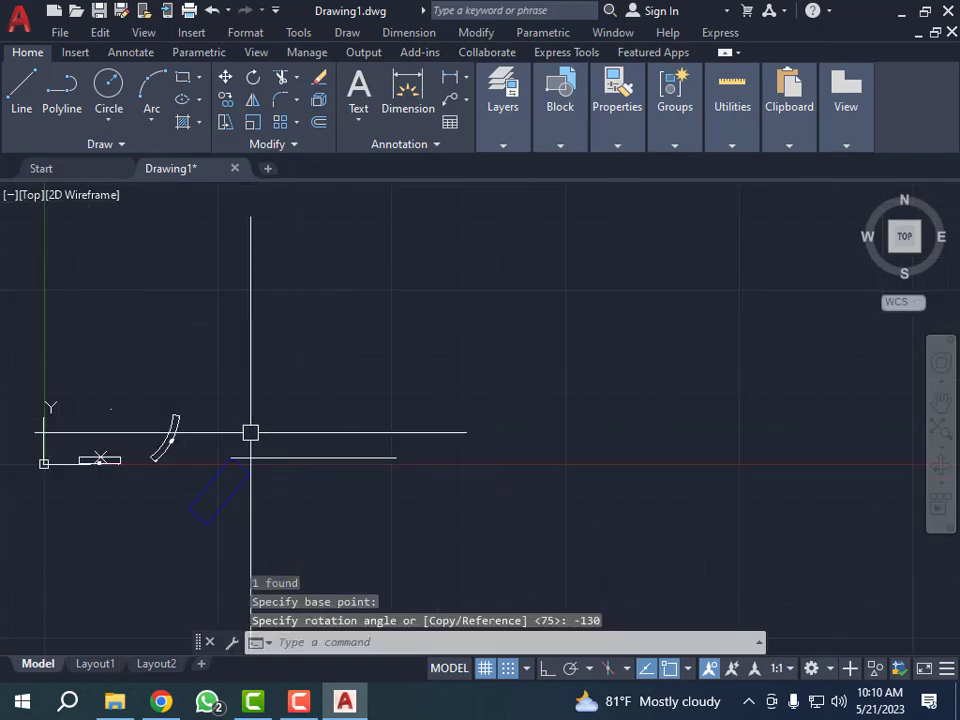
pyautogui.scroll(3, 250, 477)
pyautogui.press('Escape')
pyautogui.press('Escape')
pyautogui.press('Escape')
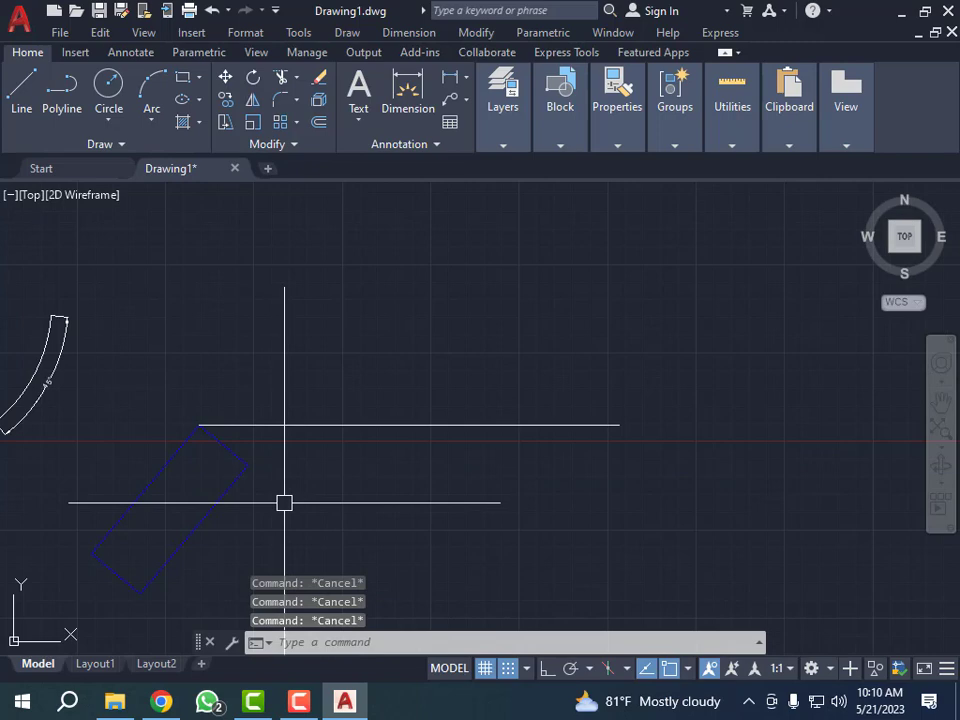
pyautogui.write('da')
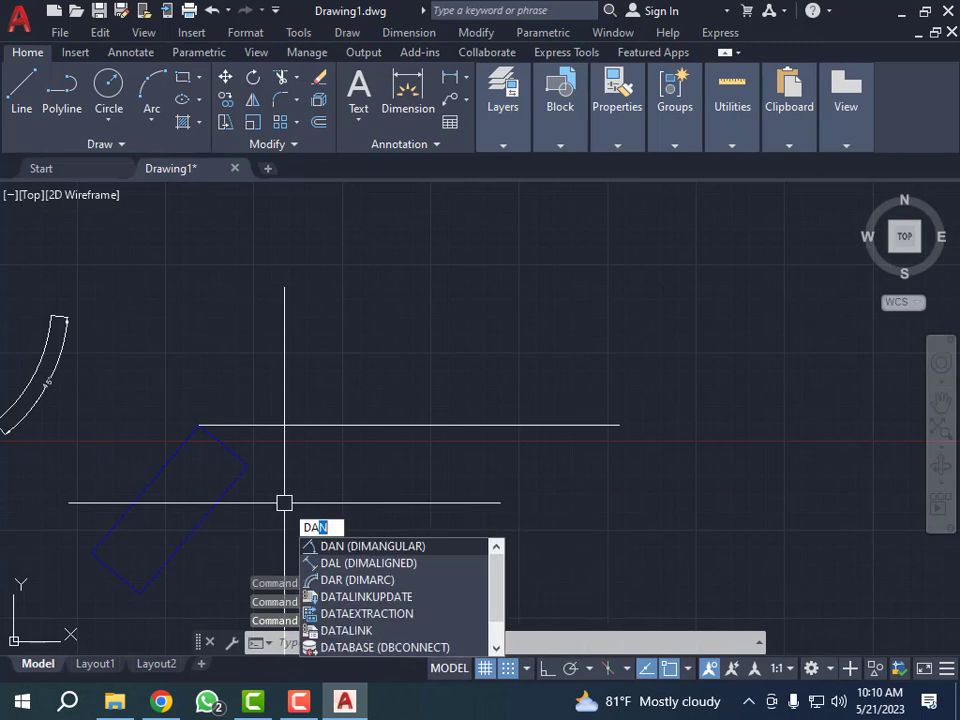
pyautogui.write('n')
pyautogui.press('Return')
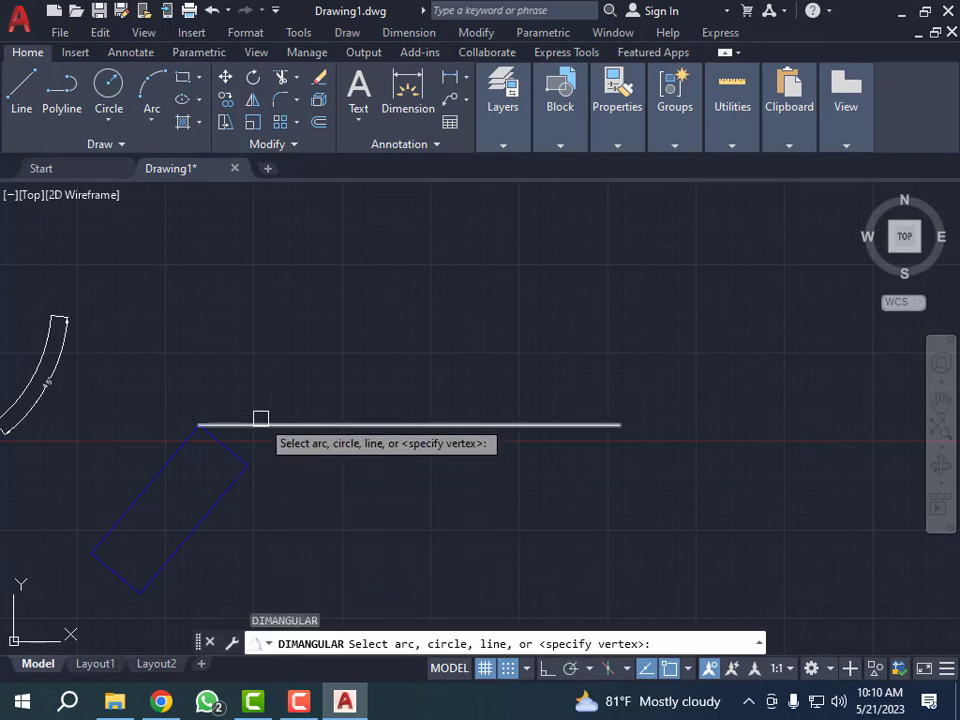
pyautogui.click(260, 419)
pyautogui.click(180, 448)
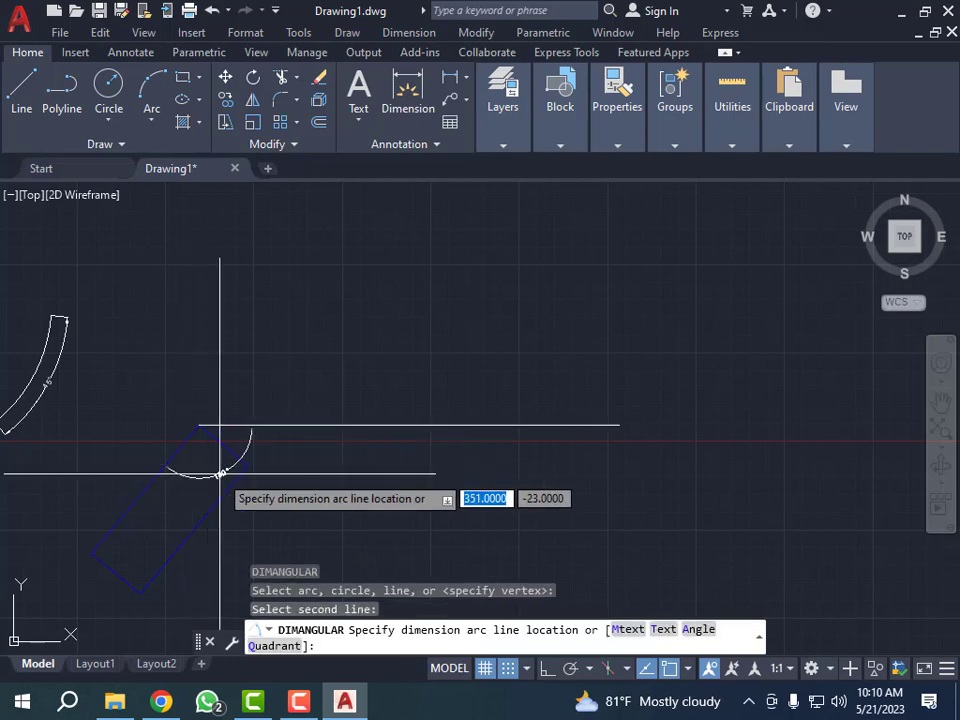
pyautogui.click(231, 525)
pyautogui.scroll(5, 266, 522)
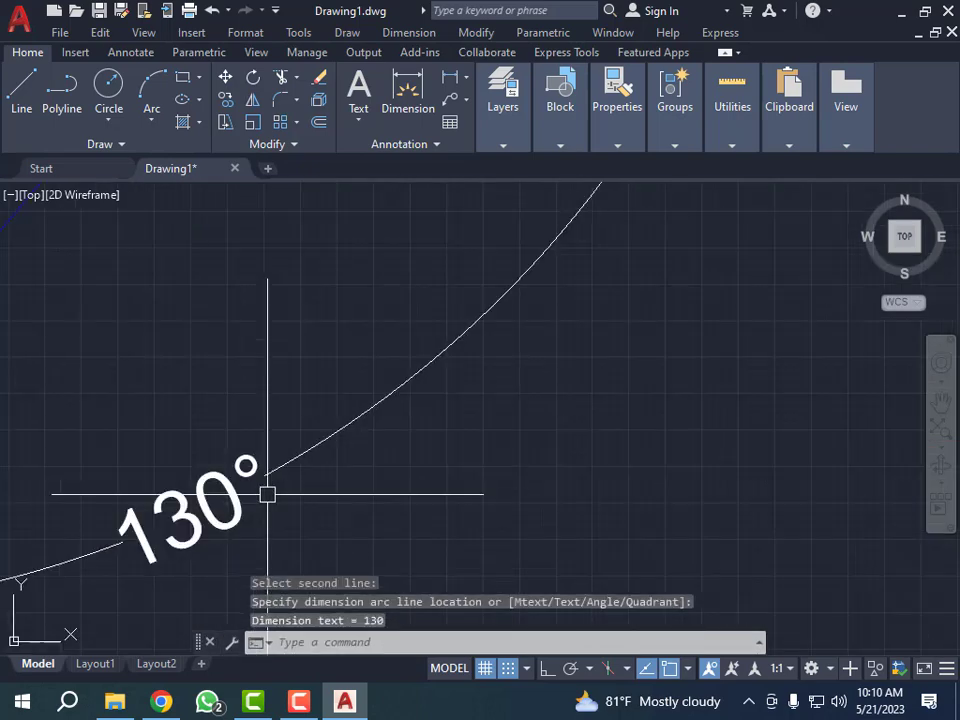
pyautogui.scroll(-4, 279, 485)
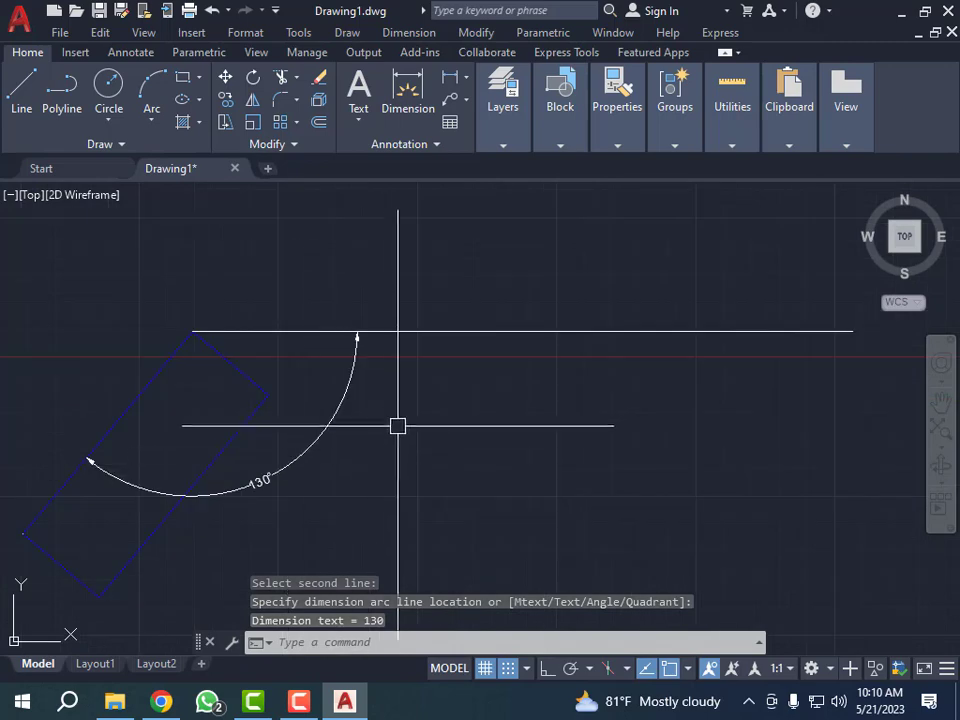
# - Erase the angular dimension between the reference line and the rotated rectangle
pyautogui.click(405, 420)
pyautogui.click(268, 508)
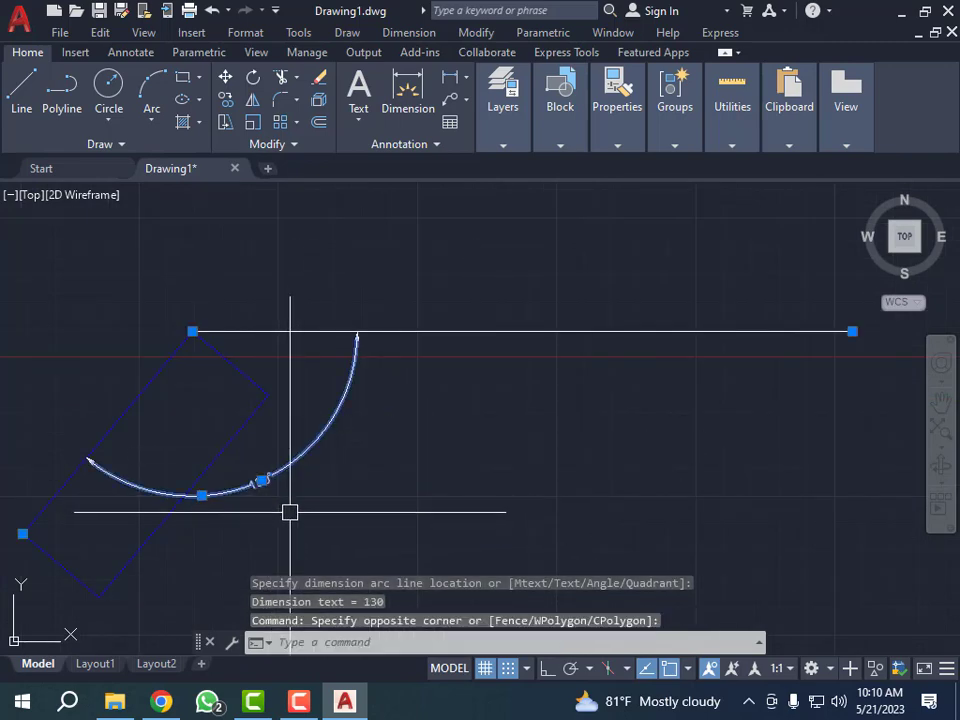
pyautogui.write('E')
pyautogui.press('Return')
pyautogui.scroll(-2, 250, 440)
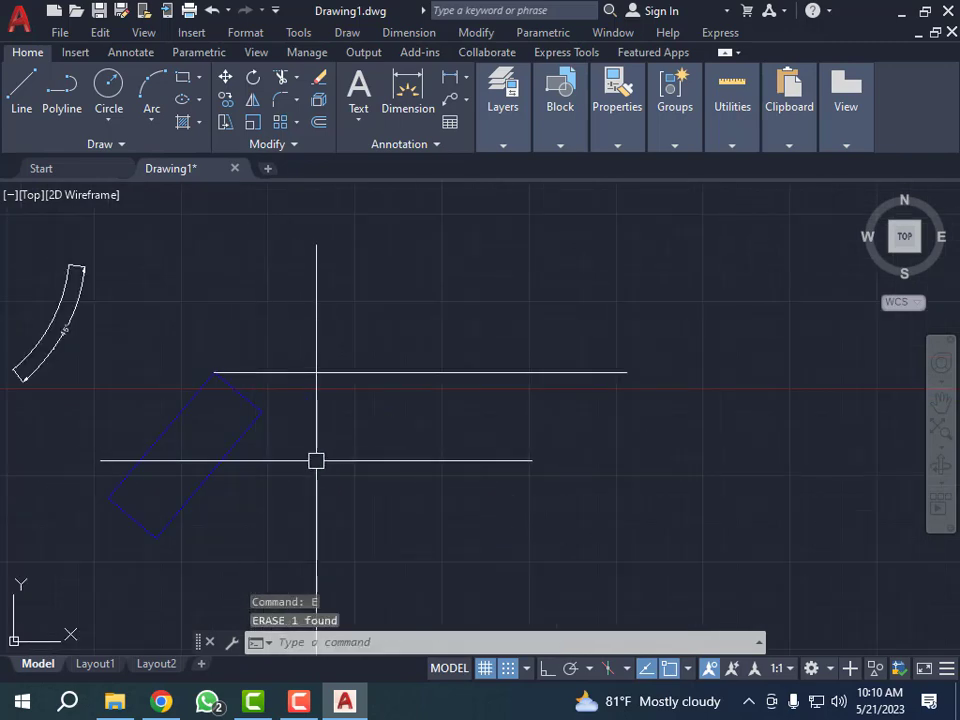
# - Undo the dimension's erasure, the angular dimension itself and the -130 degree rotation of the blue rectangle
pyautogui.hotkey('ctrl', 'z')
pyautogui.hotkey('ctrl', 'z')
pyautogui.hotkey('ctrl', 'z')
pyautogui.hotkey('ctrl', 'z')
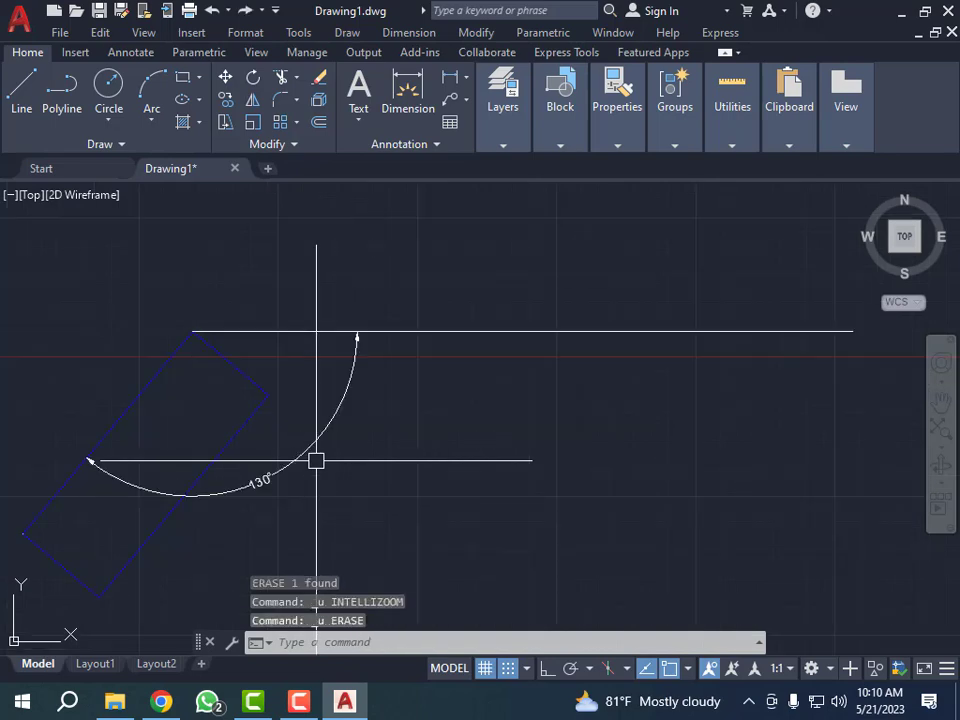
pyautogui.hotkey('ctrl', 'z')
pyautogui.hotkey('ctrl', 'z')
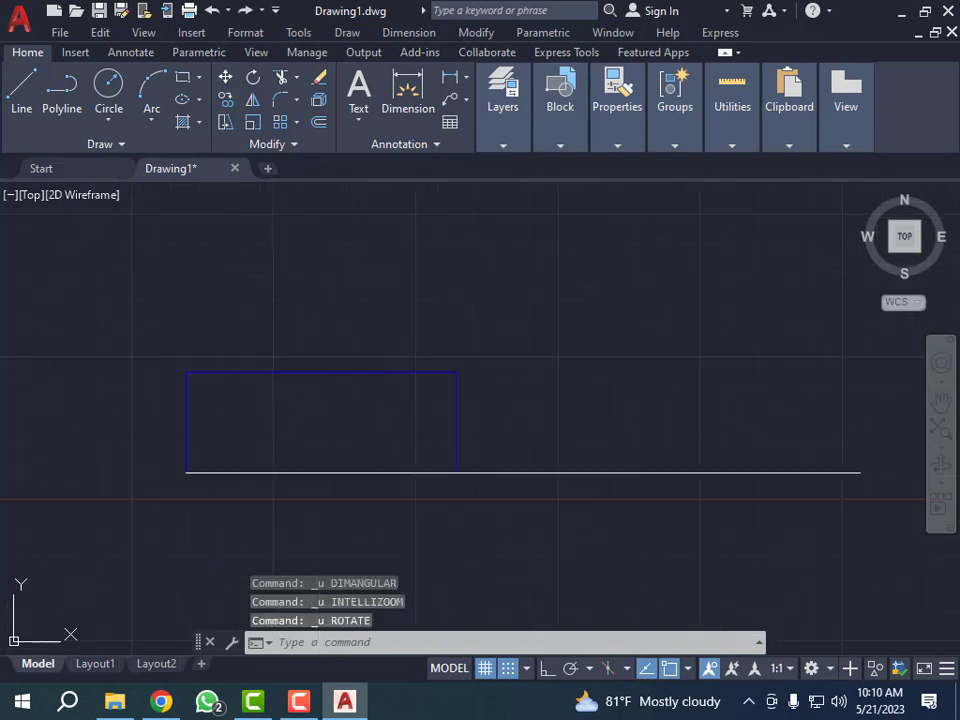
pyautogui.scroll(-1, 250, 385)
pyautogui.scroll(3, 298, 386)
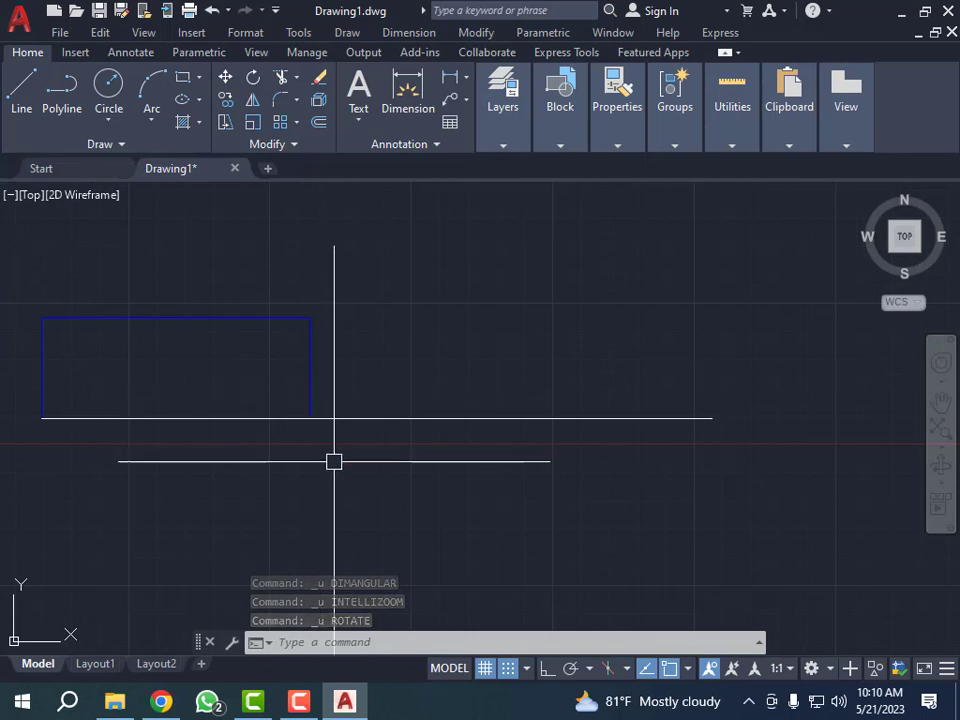
pyautogui.scroll(-2, 355, 400)
pyautogui.scroll(1, 253, 403)
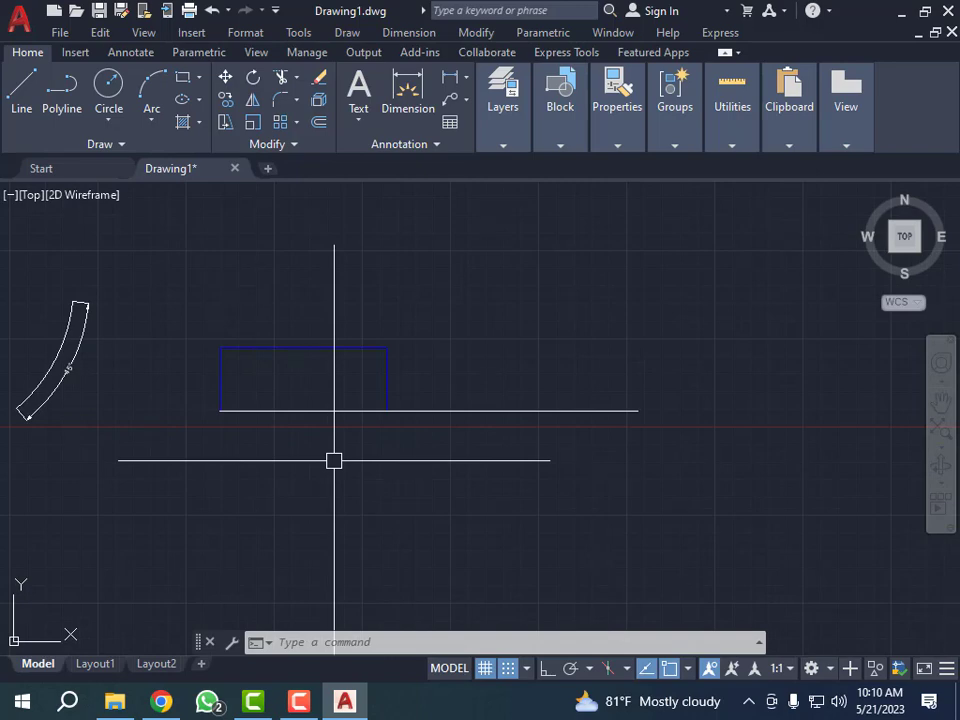
pyautogui.write('o')
pyautogui.press('Return')
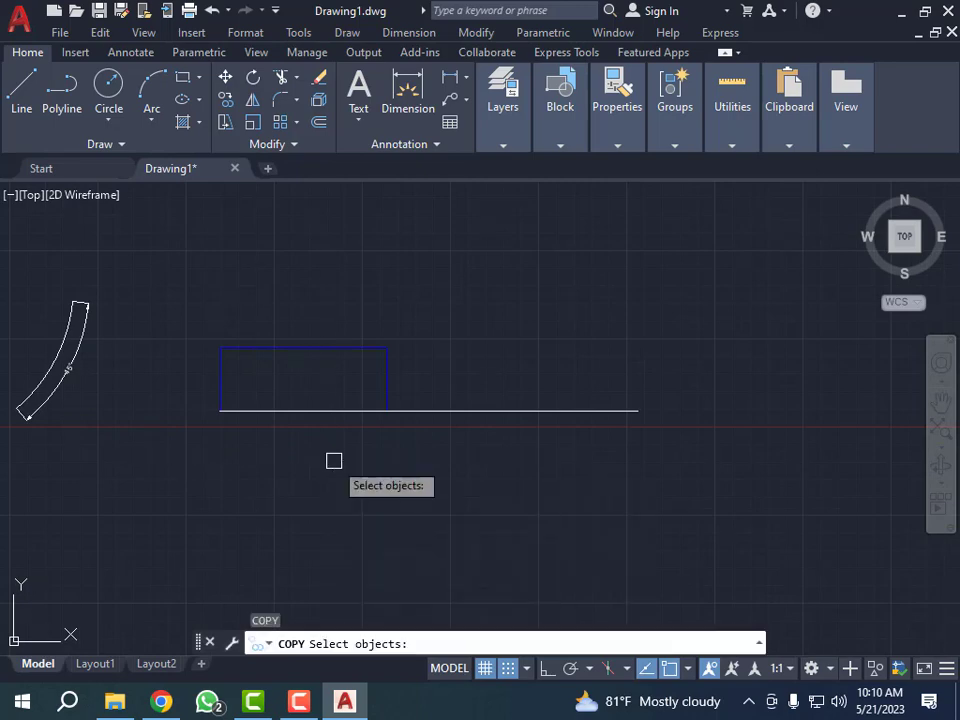
pyautogui.press('Escape')
pyautogui.press('Escape')
pyautogui.press('Escape')
# - Rotate the blue rectangle about its lower-left corner using the Reference option, with reference angle 0 and new angle 50
pyautogui.write('r')
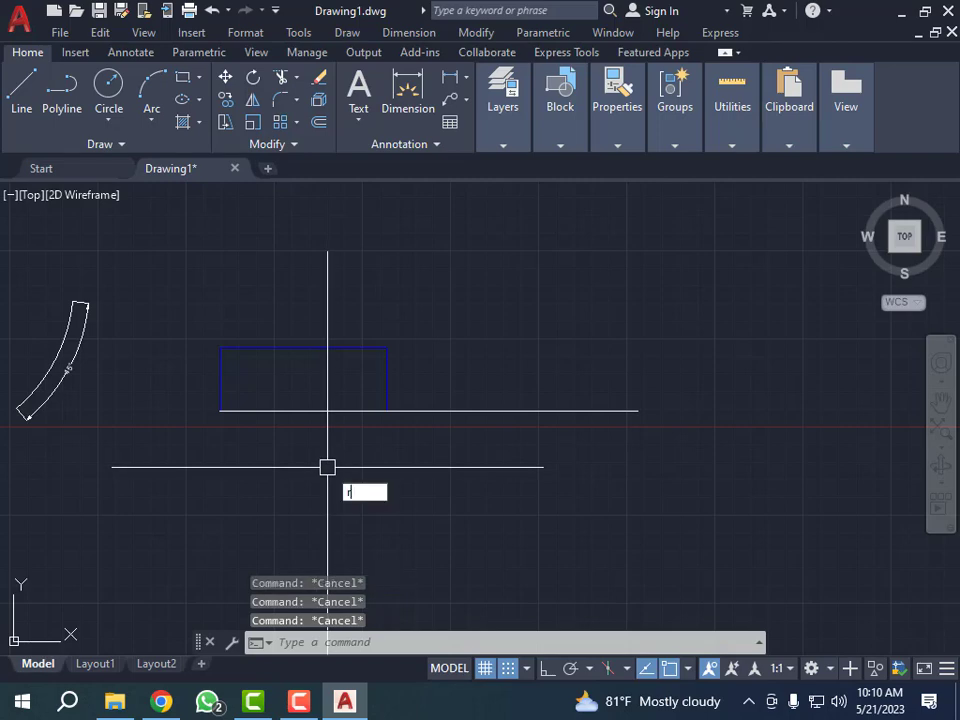
pyautogui.write('op')
pyautogui.press('BackSpace')
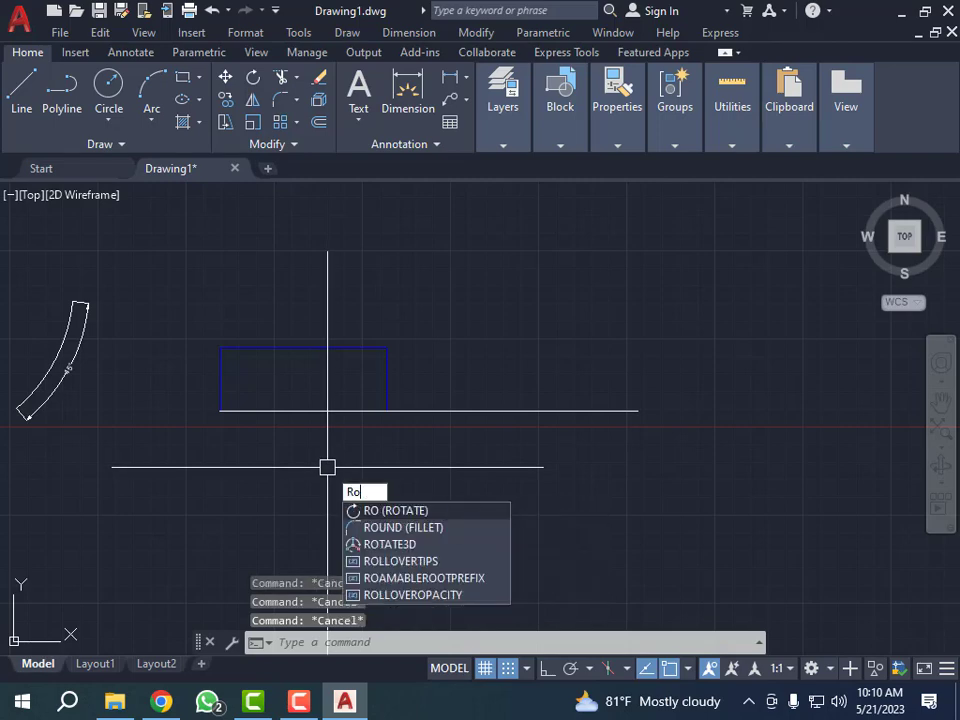
pyautogui.press('Return')
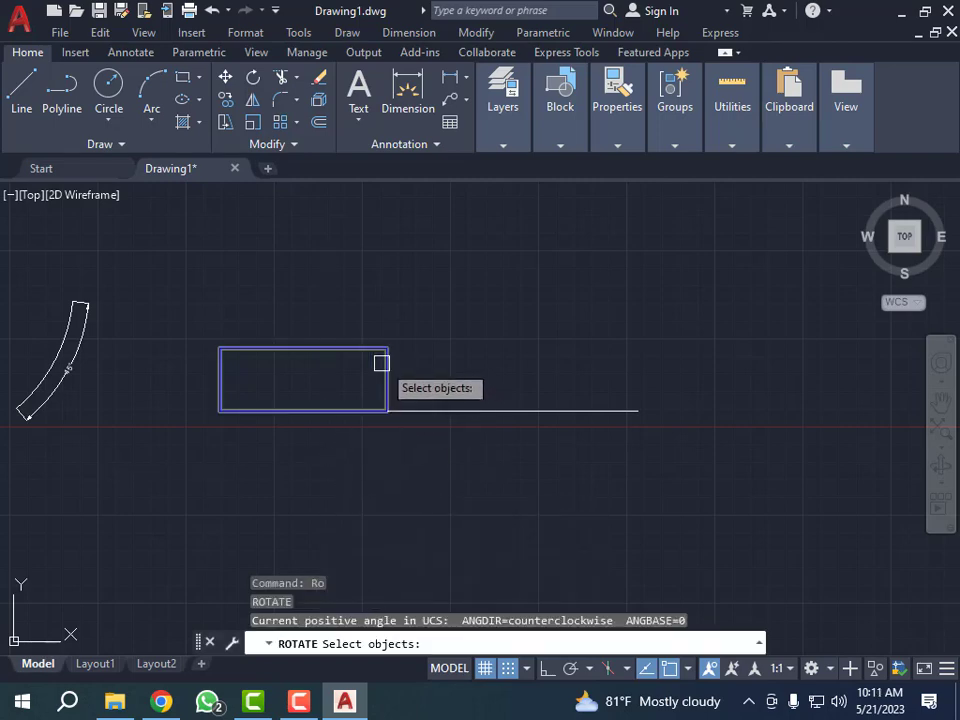
pyautogui.click(381, 362)
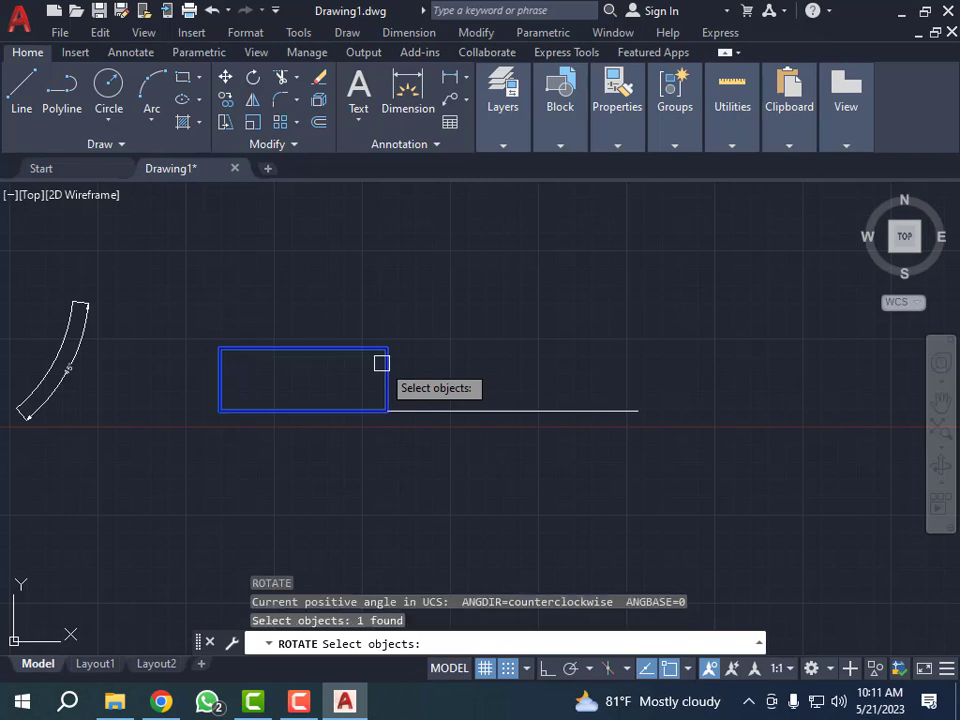
pyautogui.press('Return')
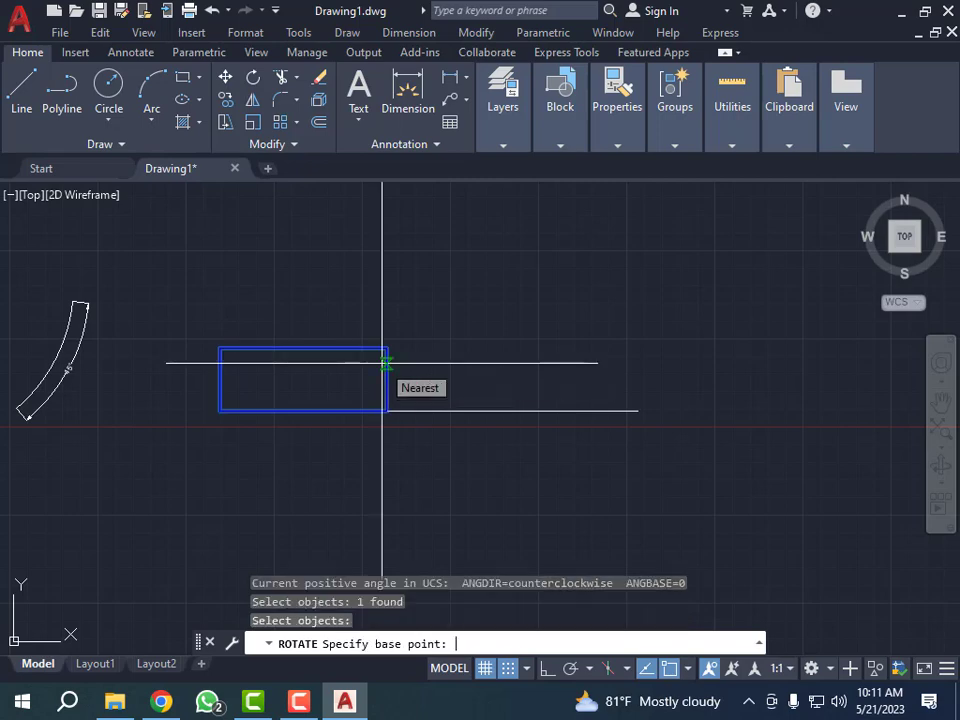
pyautogui.click(221, 410)
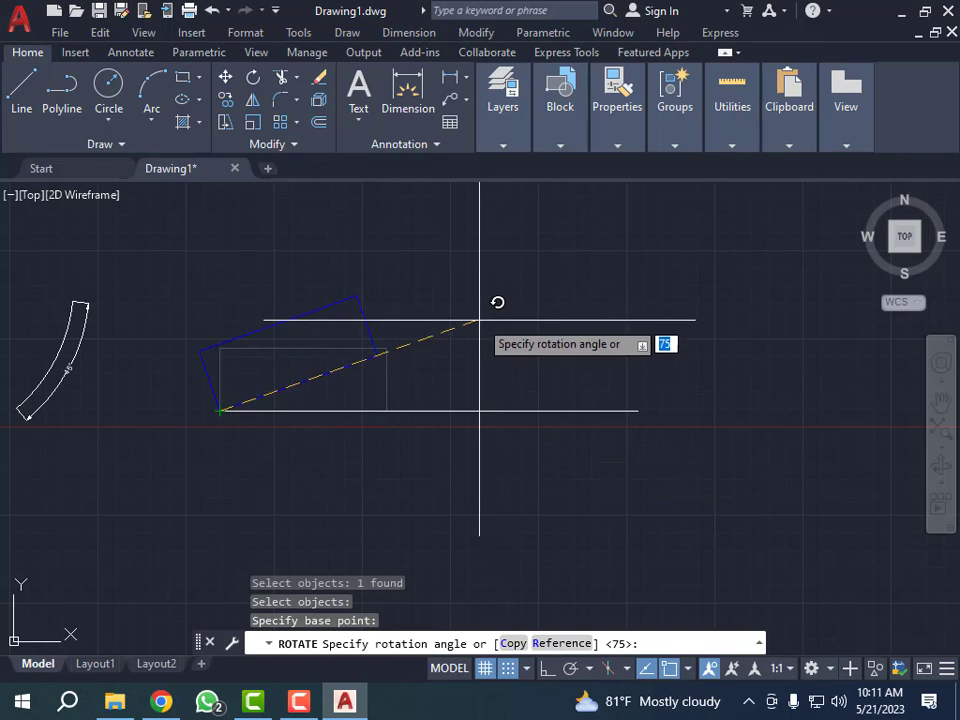
pyautogui.press('Return')
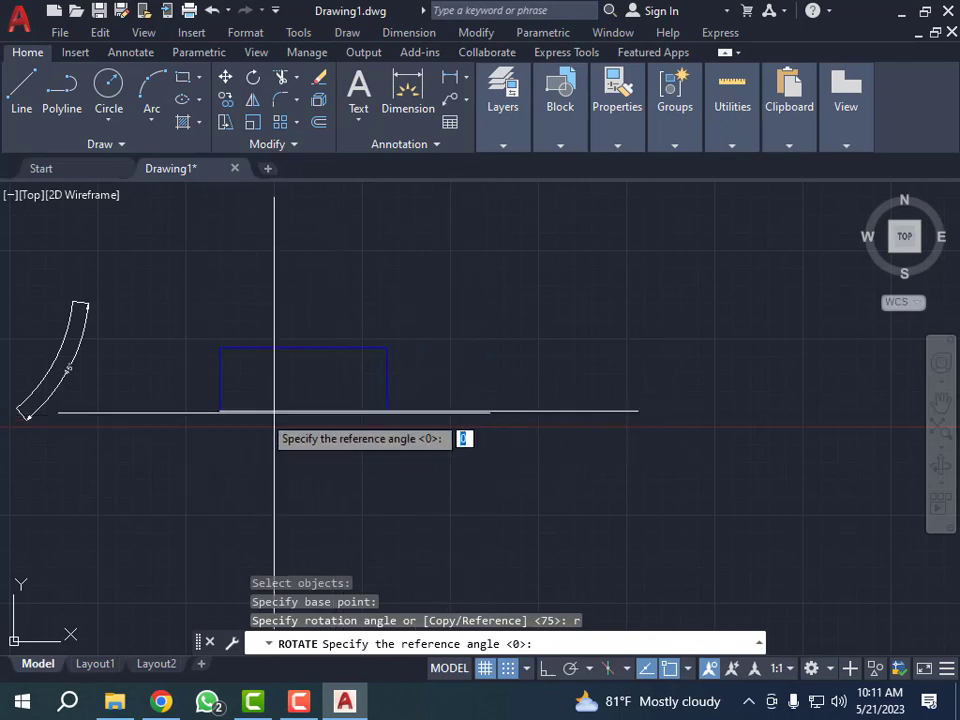
pyautogui.press('Return')
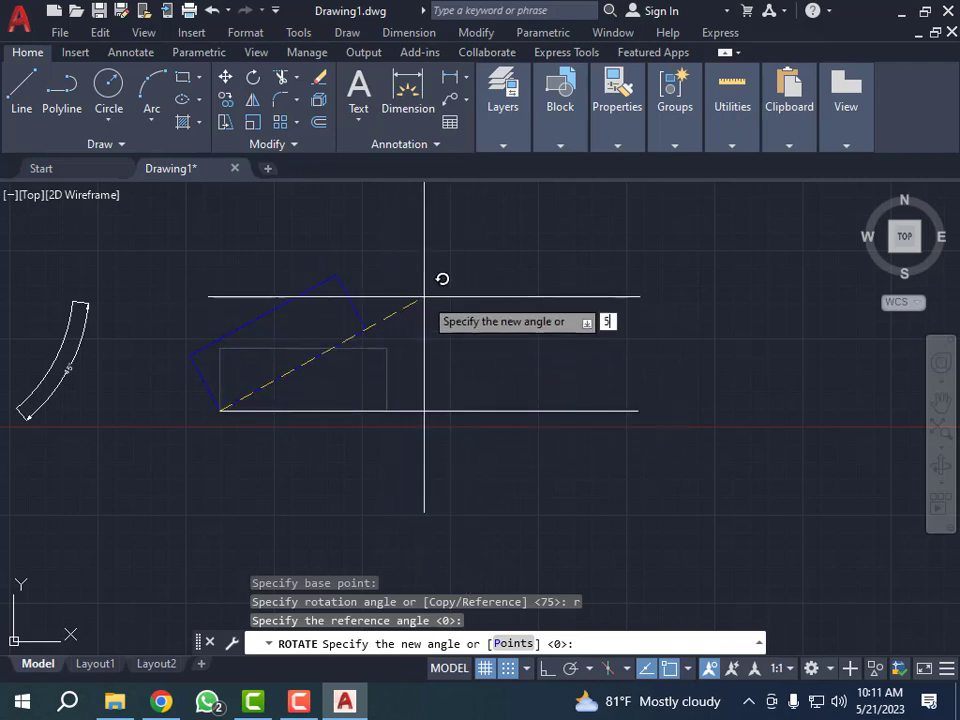
pyautogui.press('Return')
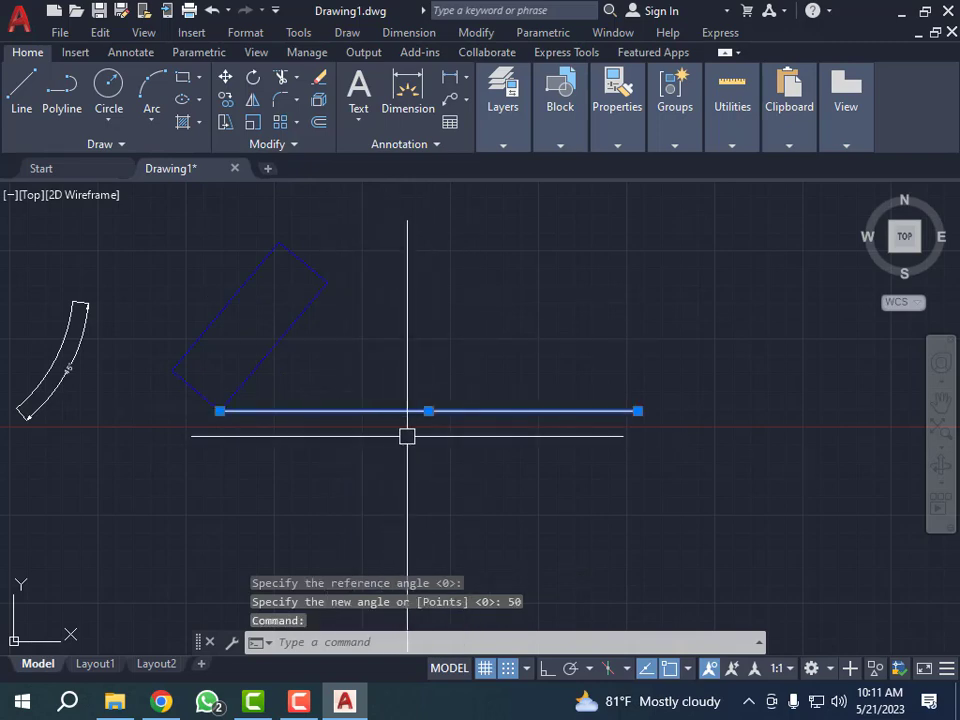
# - Add an angular dimension between the reference line and the rotated rectangle's long lower edge, with its arc near the shared corner
pyautogui.scroll(2, 257, 337)
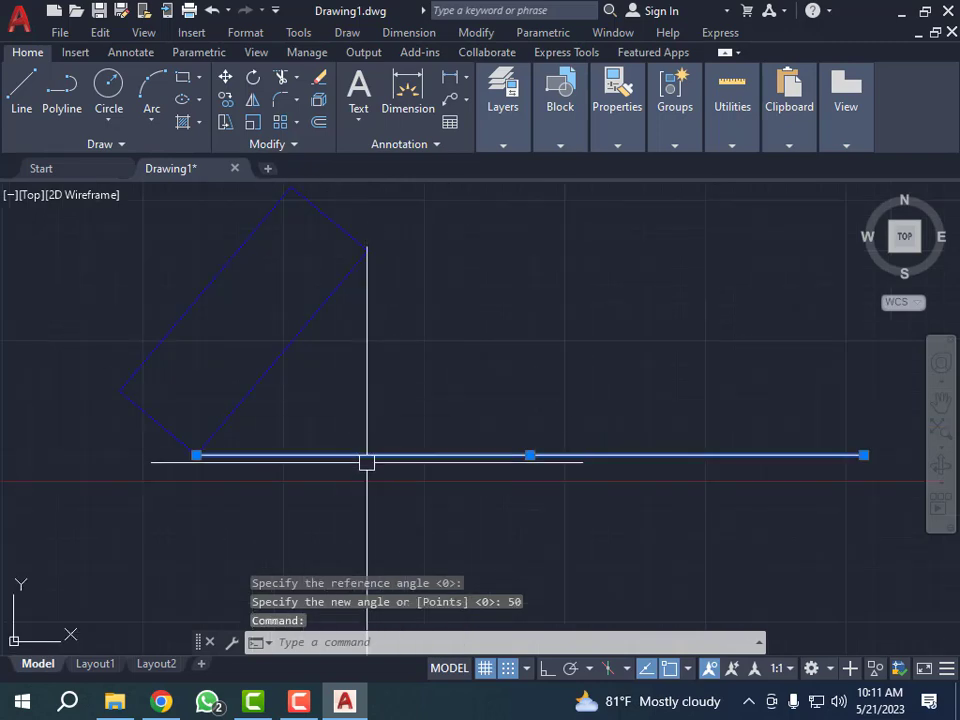
pyautogui.press('Escape')
pyautogui.scroll(-4, 258, 481)
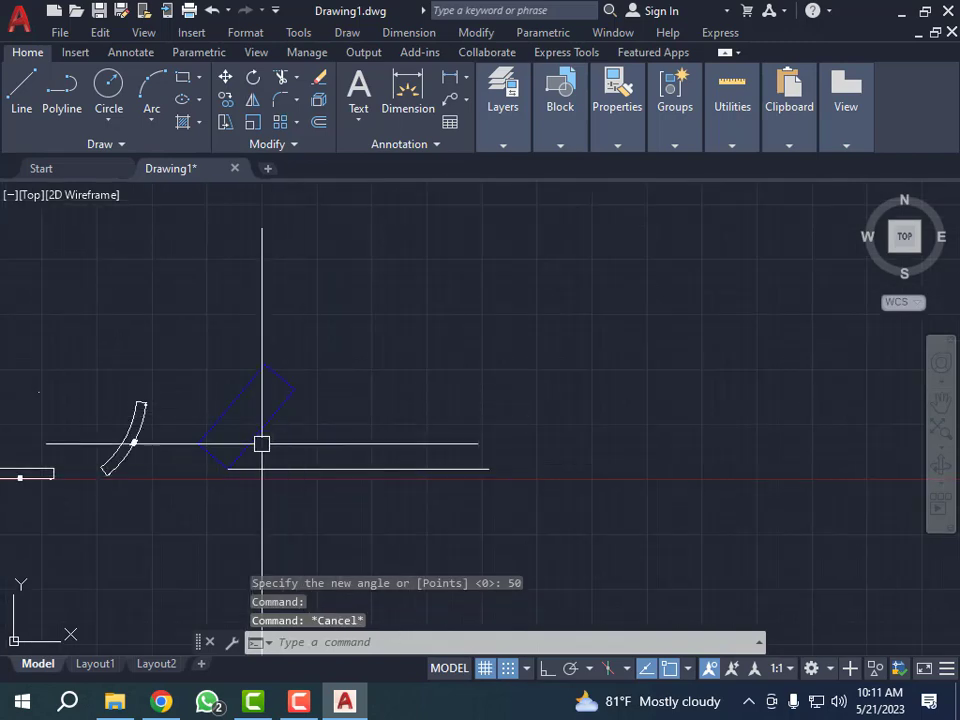
pyautogui.scroll(4, 284, 443)
pyautogui.press('Escape')
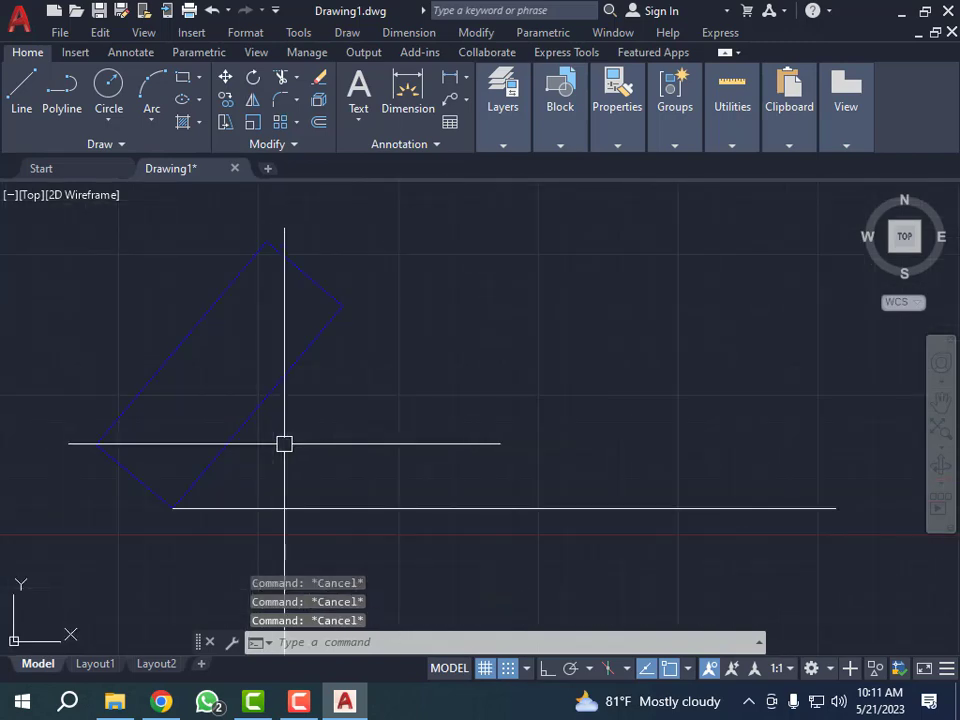
pyautogui.write('n')
pyautogui.press('Return')
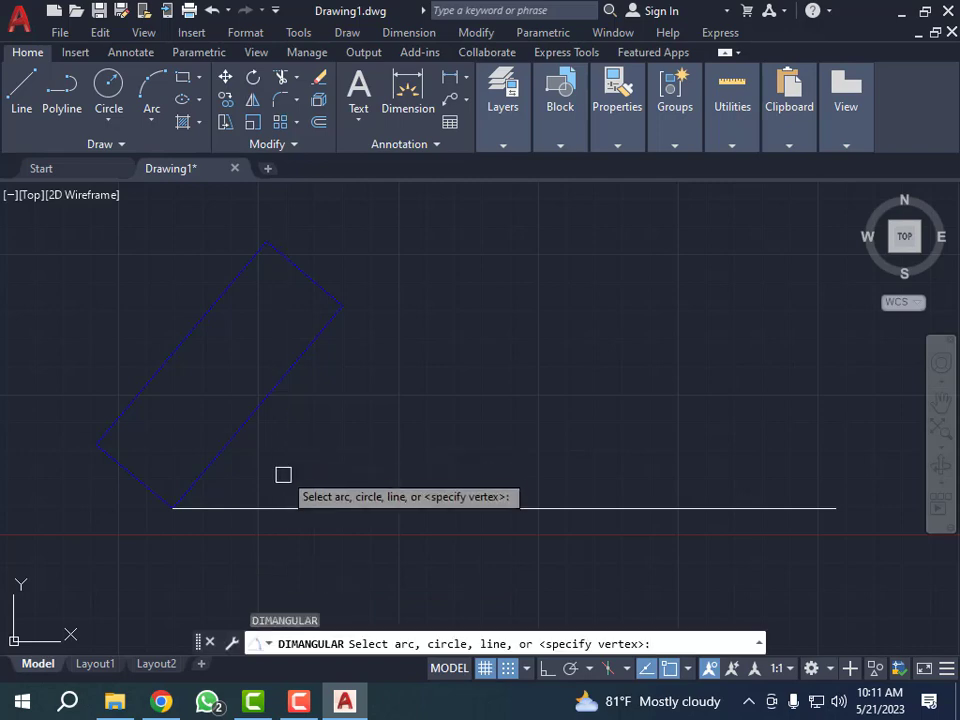
pyautogui.click(276, 507)
pyautogui.click(219, 450)
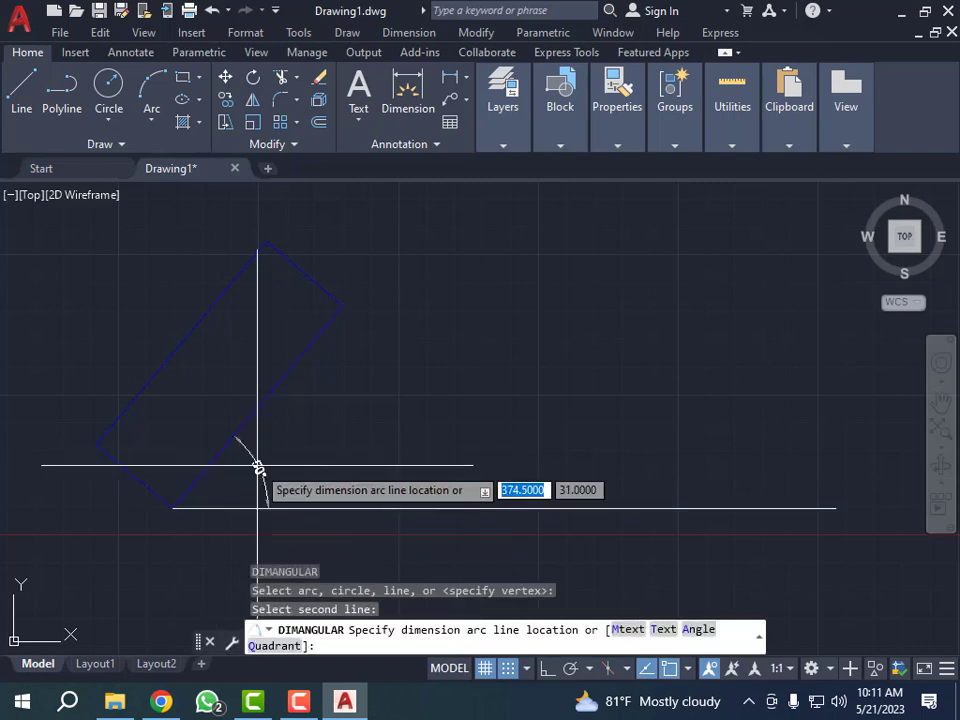
pyautogui.scroll(4, 279, 456)
pyautogui.click(287, 459)
pyautogui.scroll(-5, 287, 459)
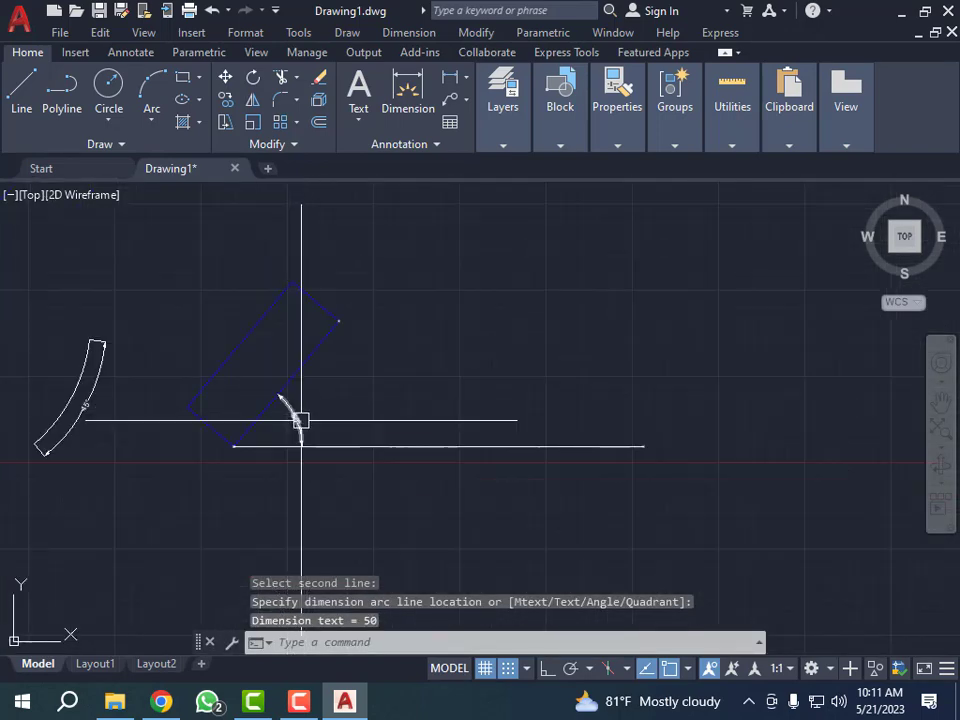
pyautogui.scroll(-3, 264, 431)
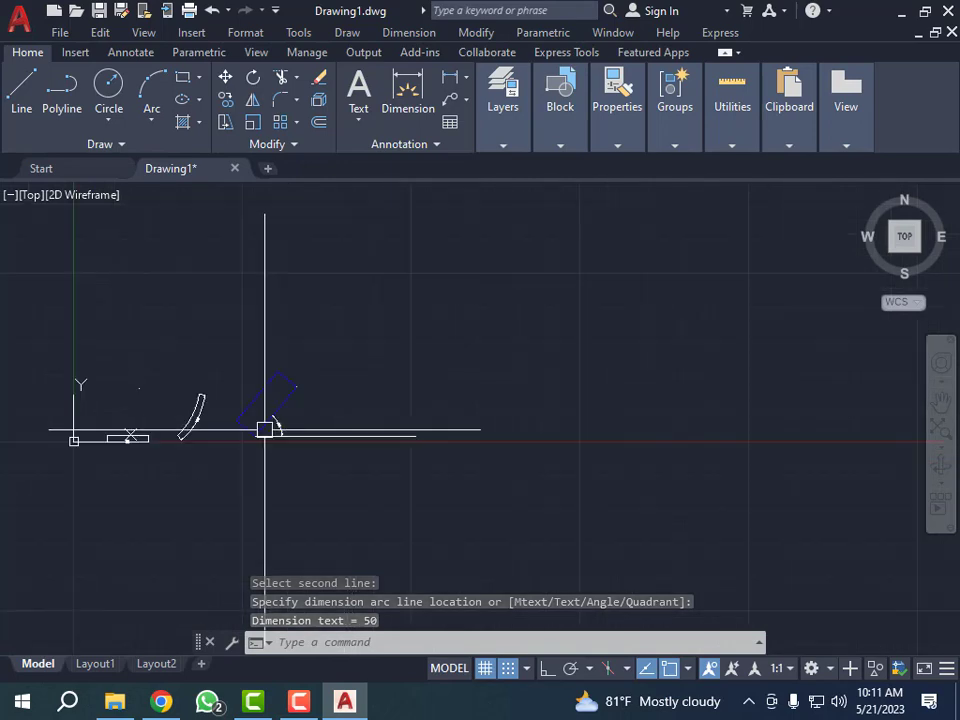
pyautogui.scroll(5, 289, 426)
pyautogui.scroll(-4, 266, 423)
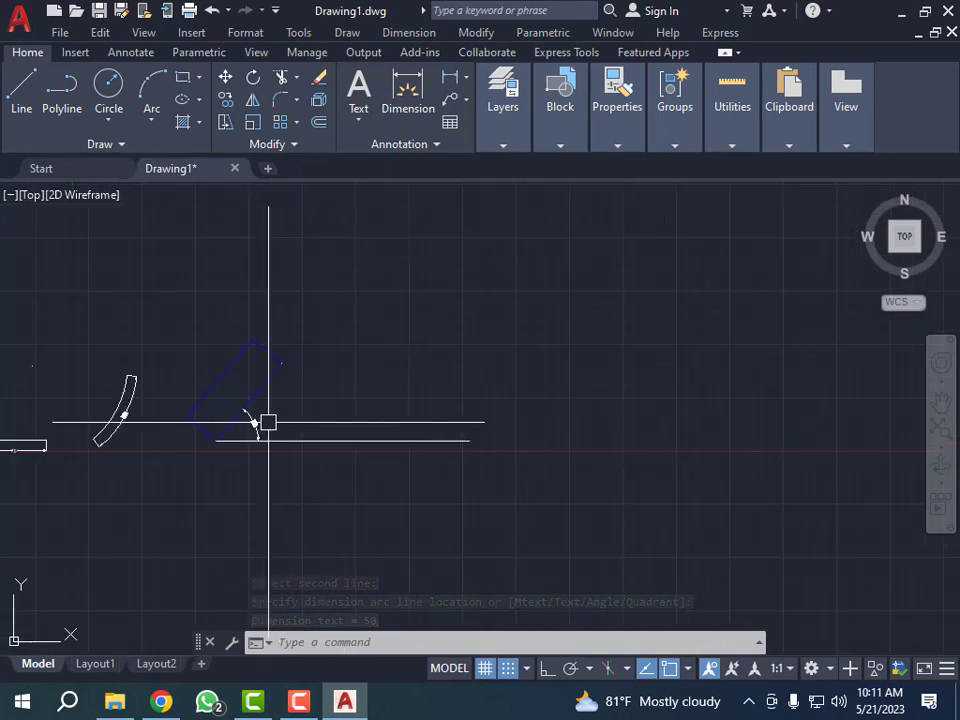
pyautogui.scroll(7, 265, 412)
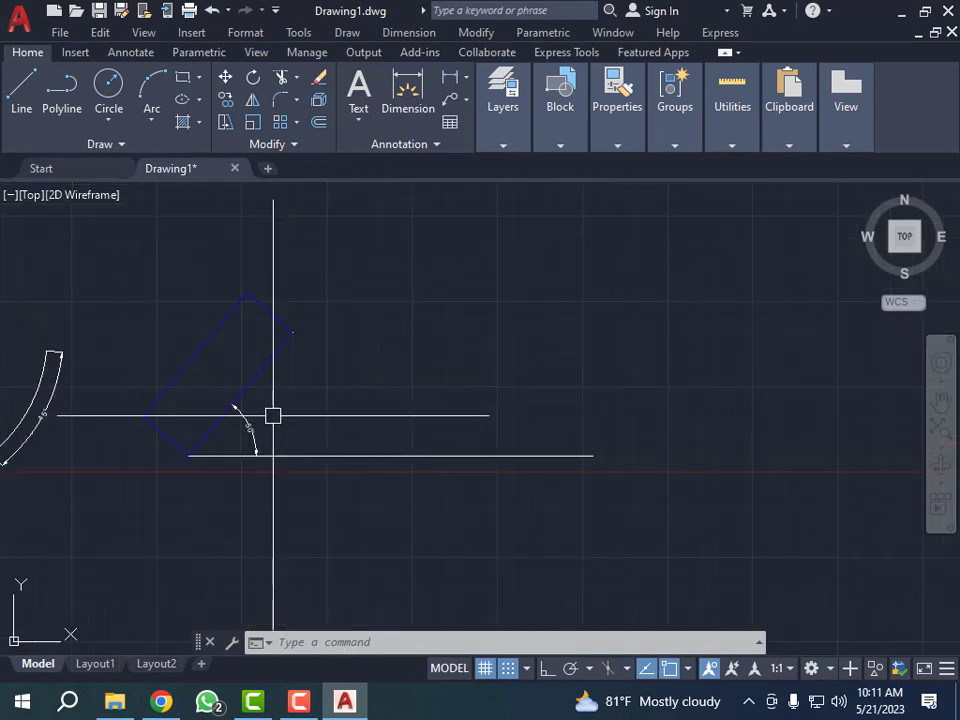
# - Draw a long, thin horizontal rectangle in the empty area above the reference line's right end, starting at about (591.5, 199)
pyautogui.scroll(-5, 270, 412)
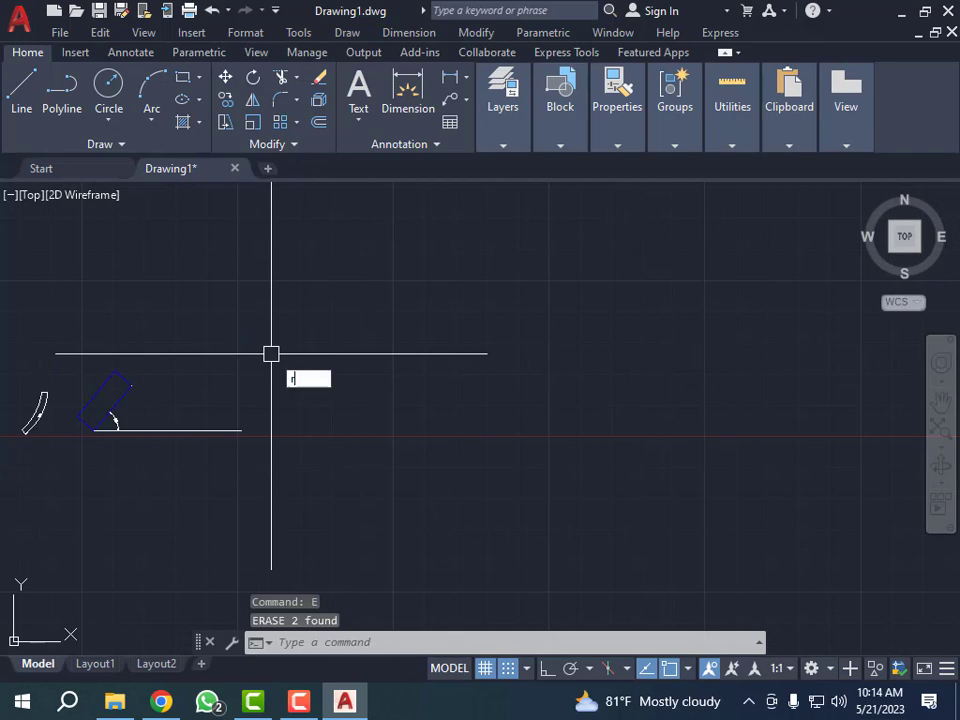
pyautogui.write('c')
pyautogui.press('Return')
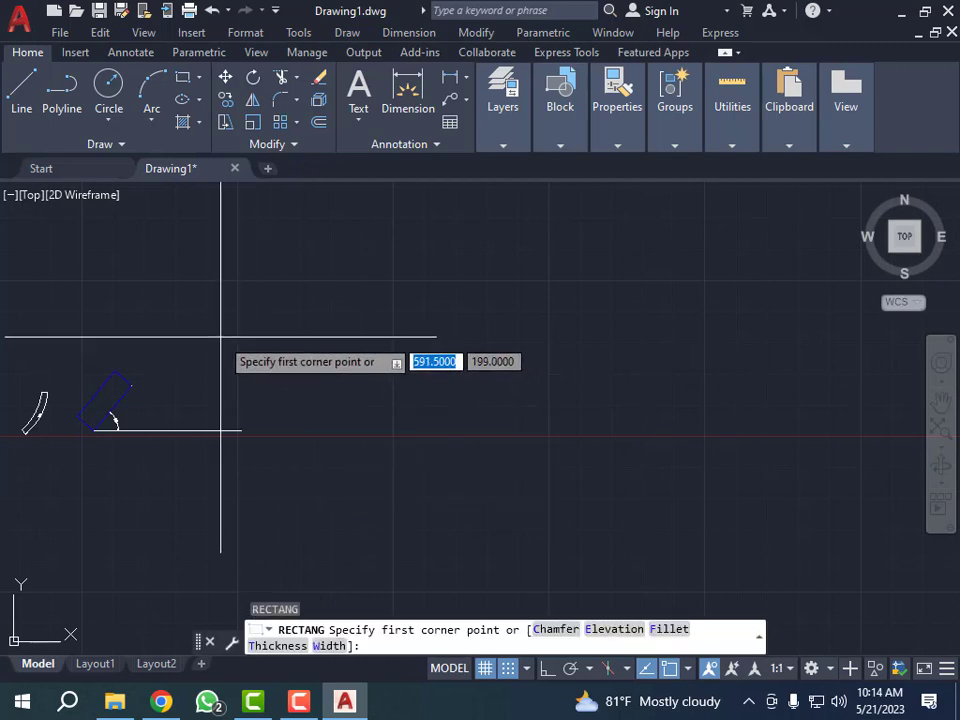
pyautogui.click(220, 338)
pyautogui.click(368, 350)
pyautogui.scroll(-4, 141, 443)
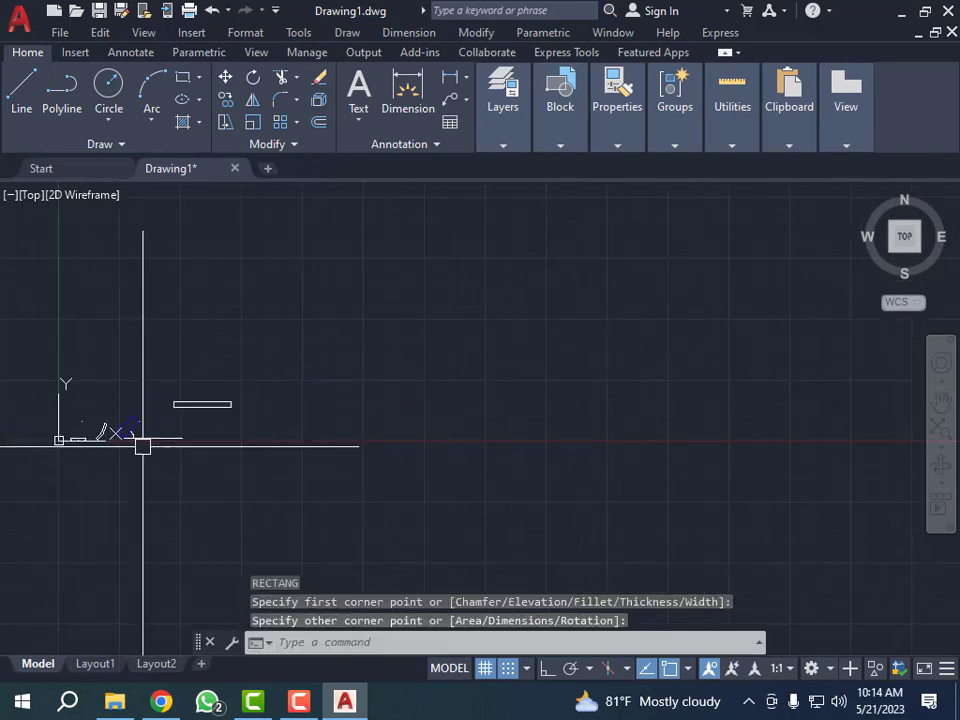
# - Draw a sloped line about 620 units long at about 37 degrees, to the right of the thin horizontal rectangle
pyautogui.scroll(2, 276, 410)
pyautogui.press('Escape')
pyautogui.press('Escape')
pyautogui.write('l')
pyautogui.press('Return')
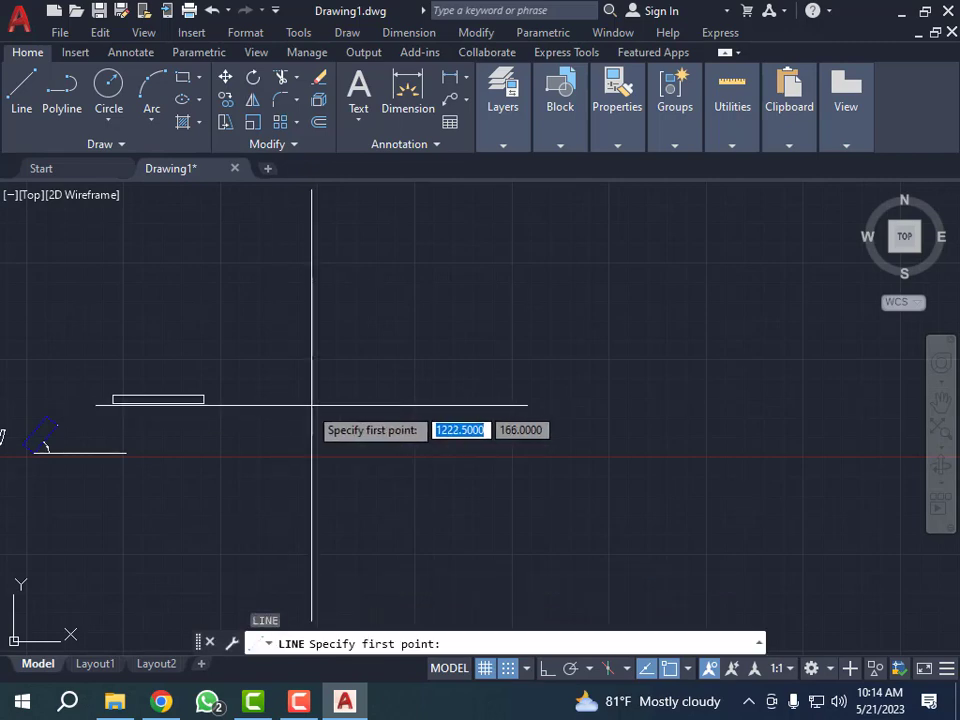
pyautogui.click(345, 398)
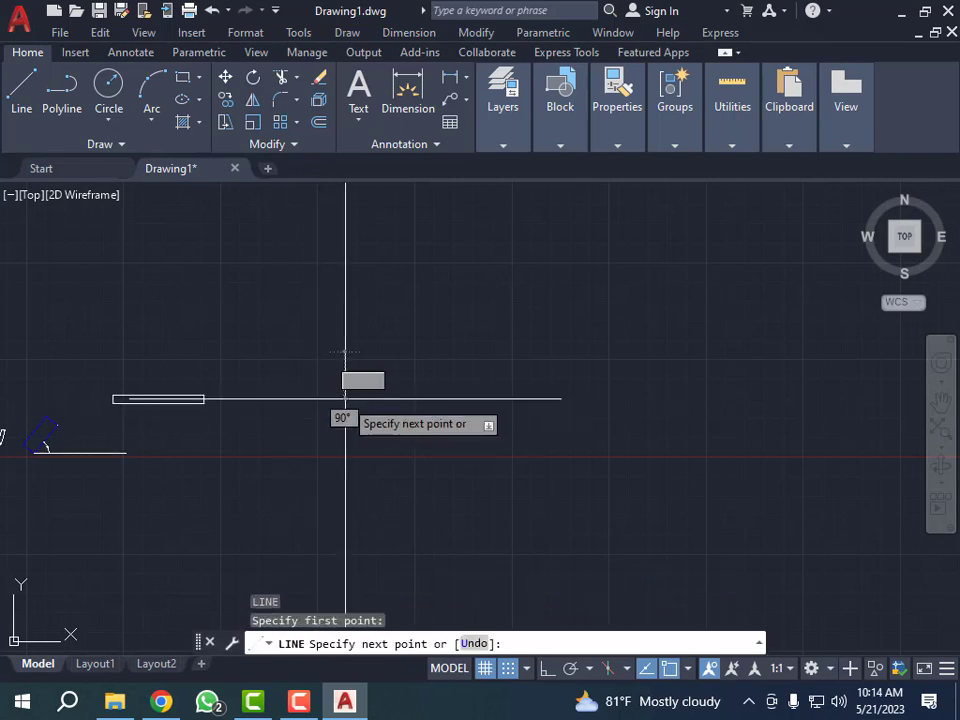
pyautogui.click(500, 281)
pyautogui.press('Escape')
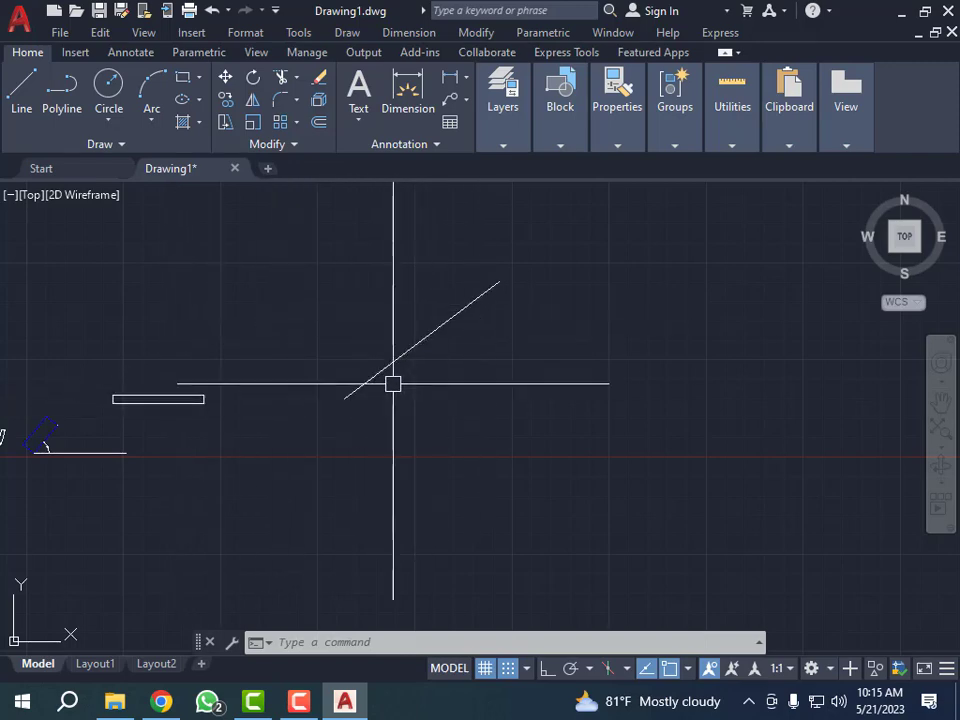
pyautogui.press('Escape')
pyautogui.press('Escape')
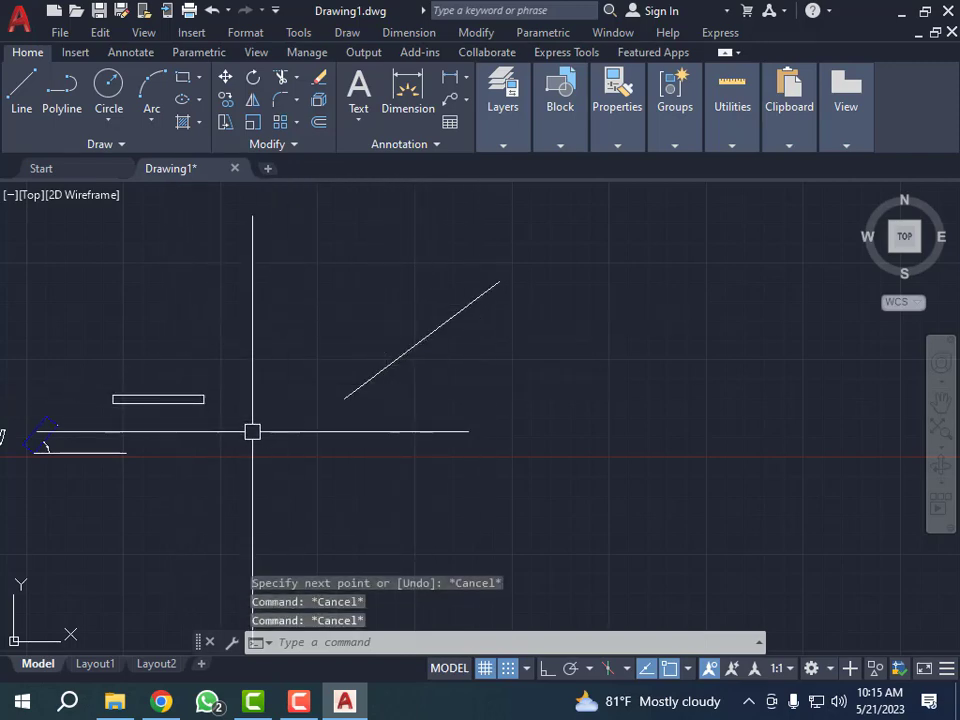
# - Rotate the thin rectangle about its lower-left corner using Reference, with its lower edge as reference and the sloped line's endpoints as Points for the new angle
pyautogui.write('ro')
pyautogui.press('Return')
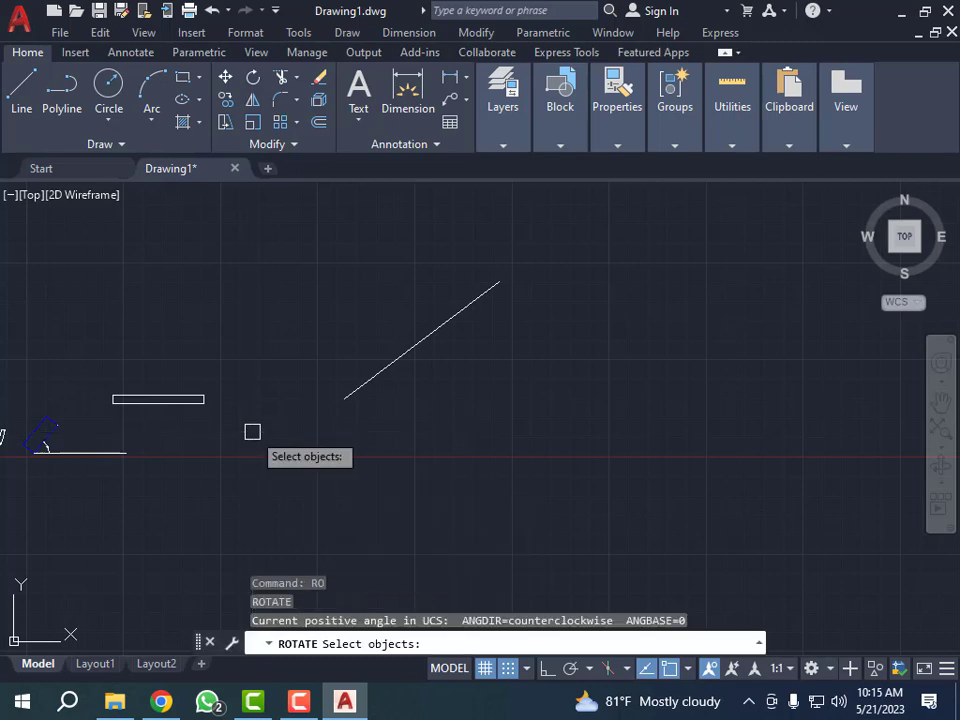
pyautogui.click(169, 404)
pyautogui.press('Return')
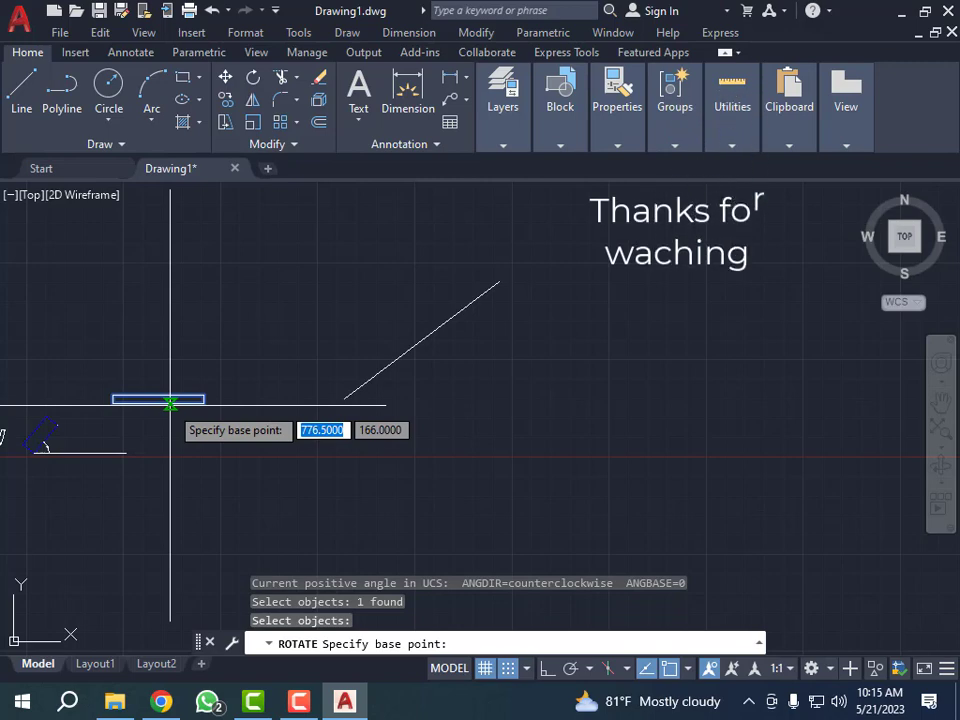
pyautogui.scroll(4, 144, 403)
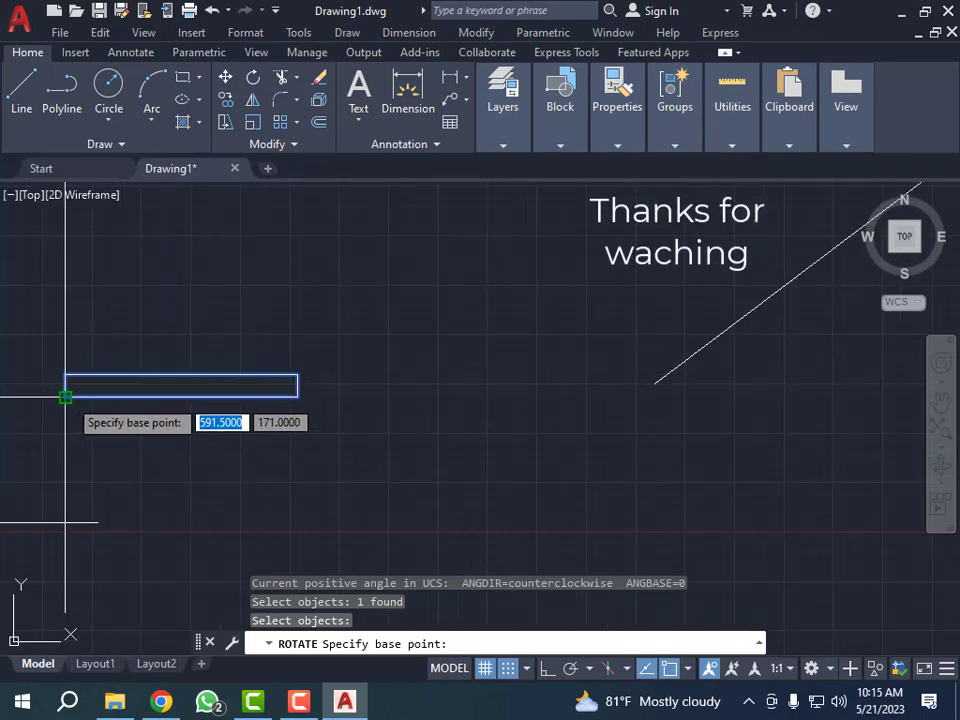
pyautogui.click(65, 397)
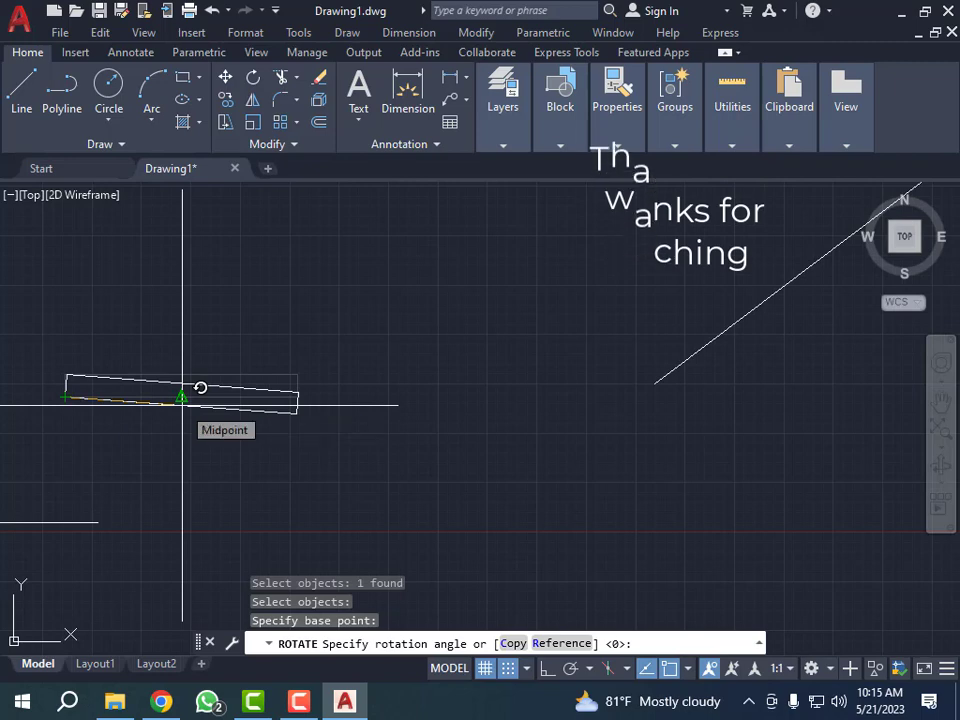
pyautogui.write('r')
pyautogui.press('Return')
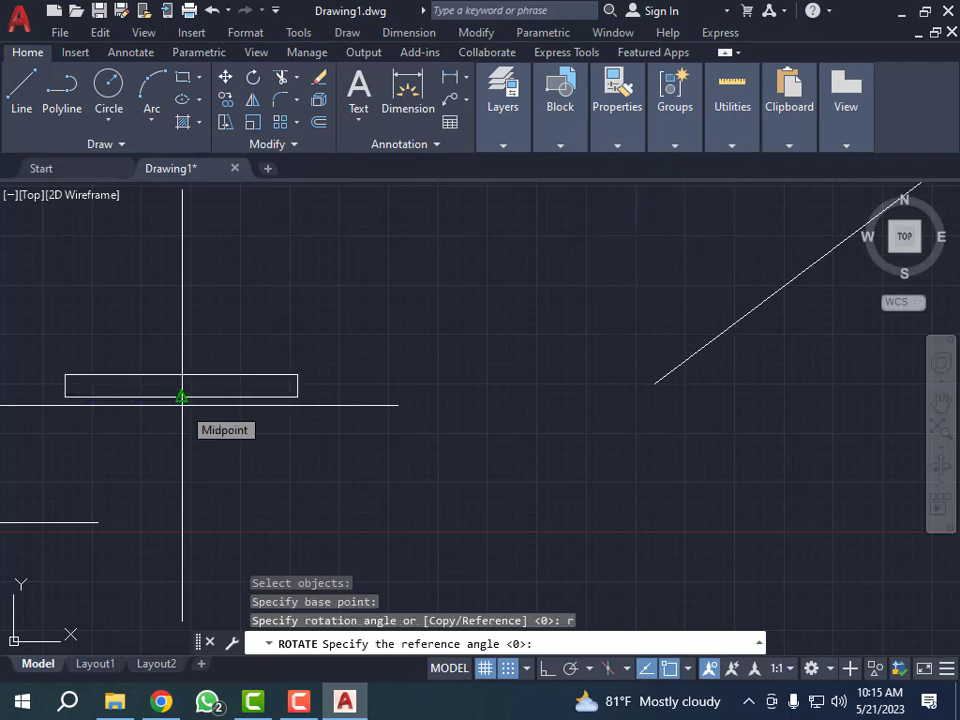
pyautogui.click(66, 396)
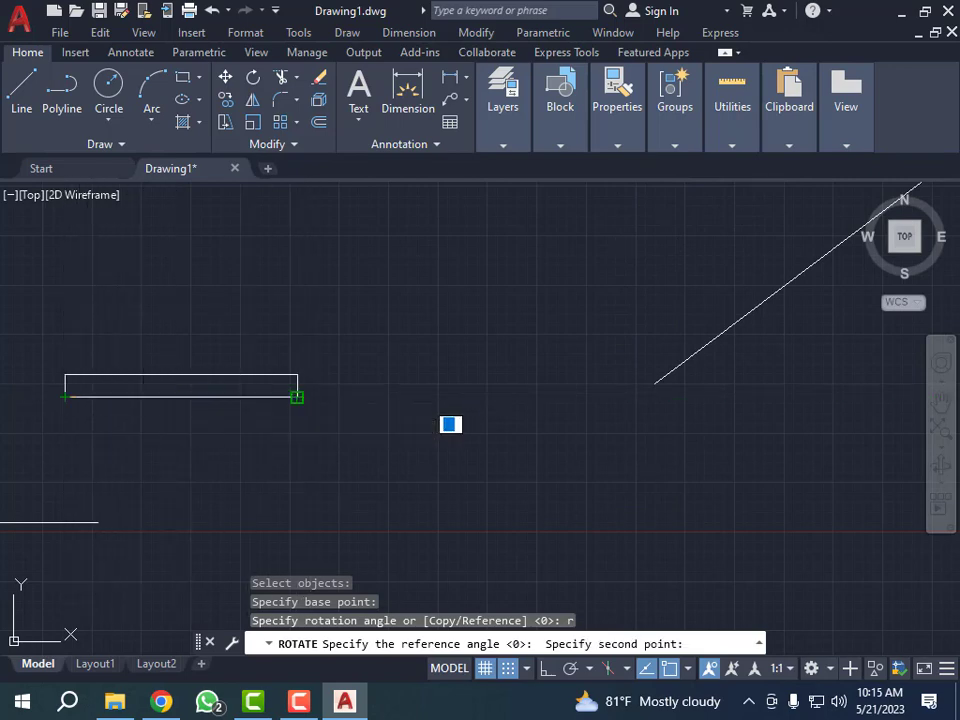
pyautogui.click(297, 396)
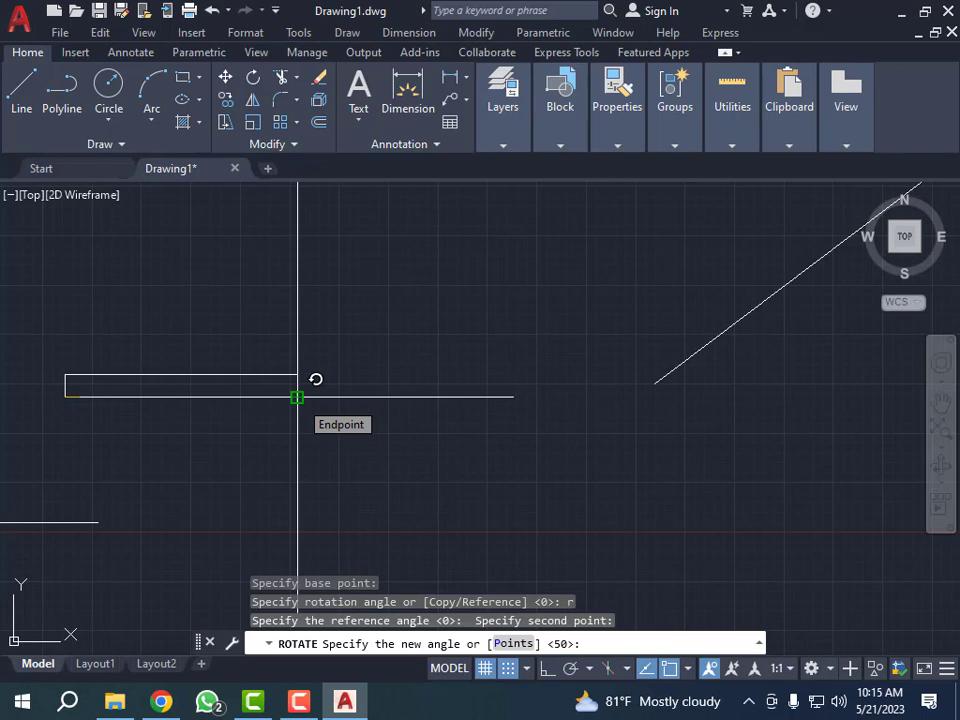
pyautogui.press('Return')
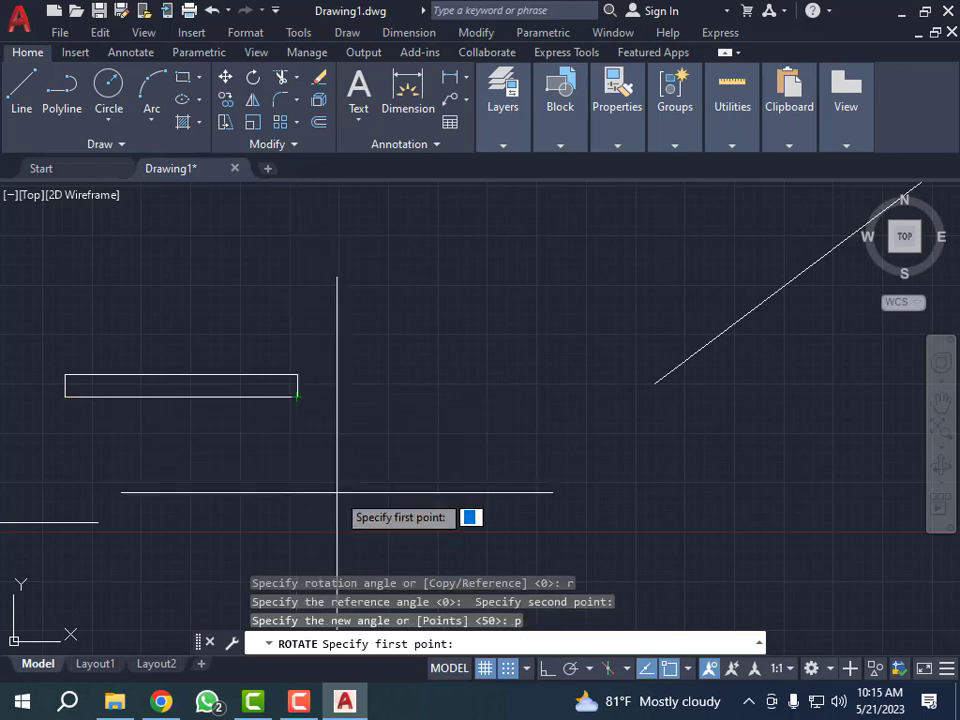
pyautogui.scroll(-1, 210, 460)
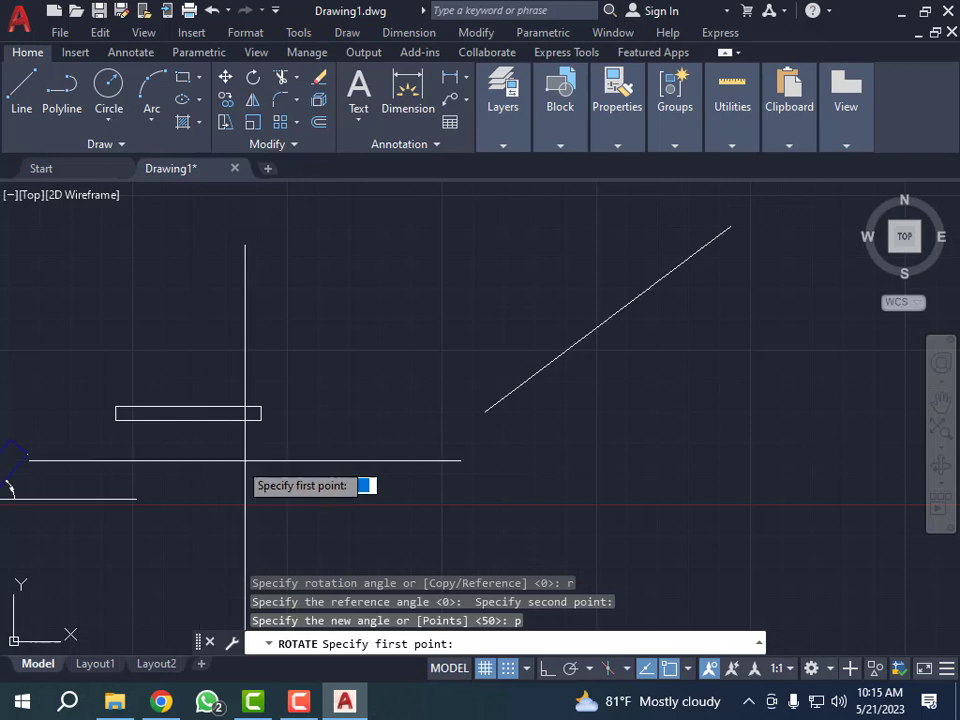
pyautogui.click(485, 412)
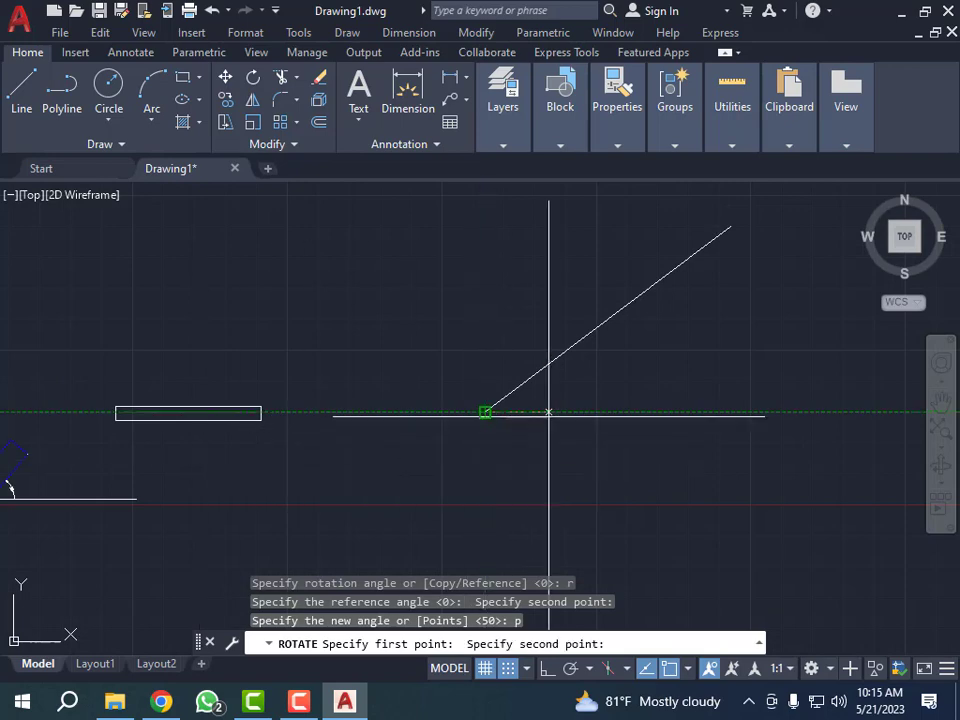
pyautogui.click(730, 227)
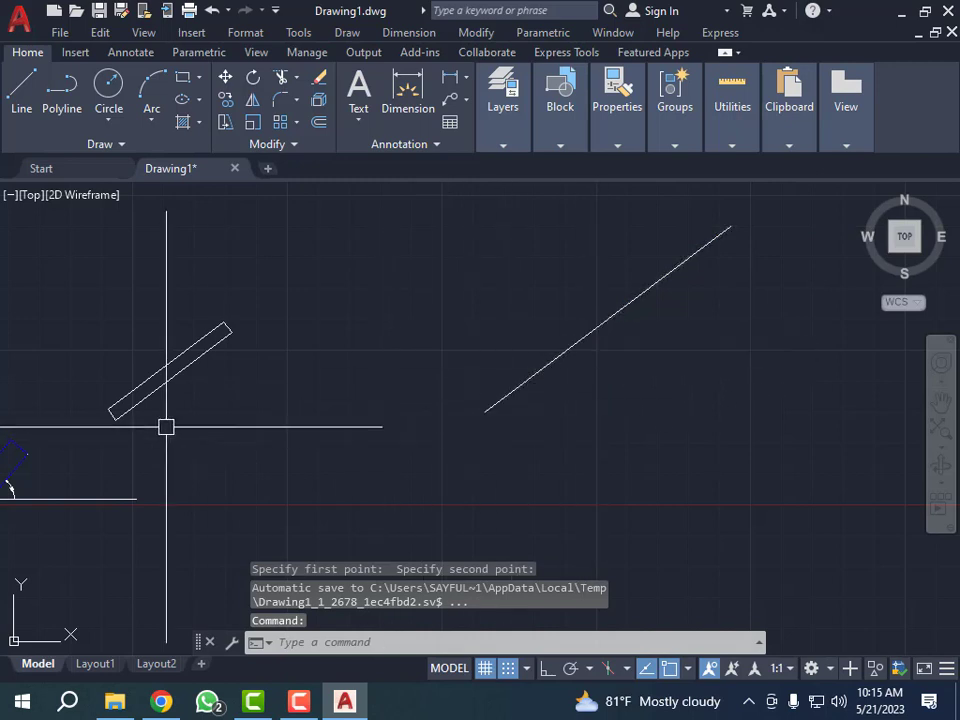
pyautogui.press('Escape')
pyautogui.press('Escape')
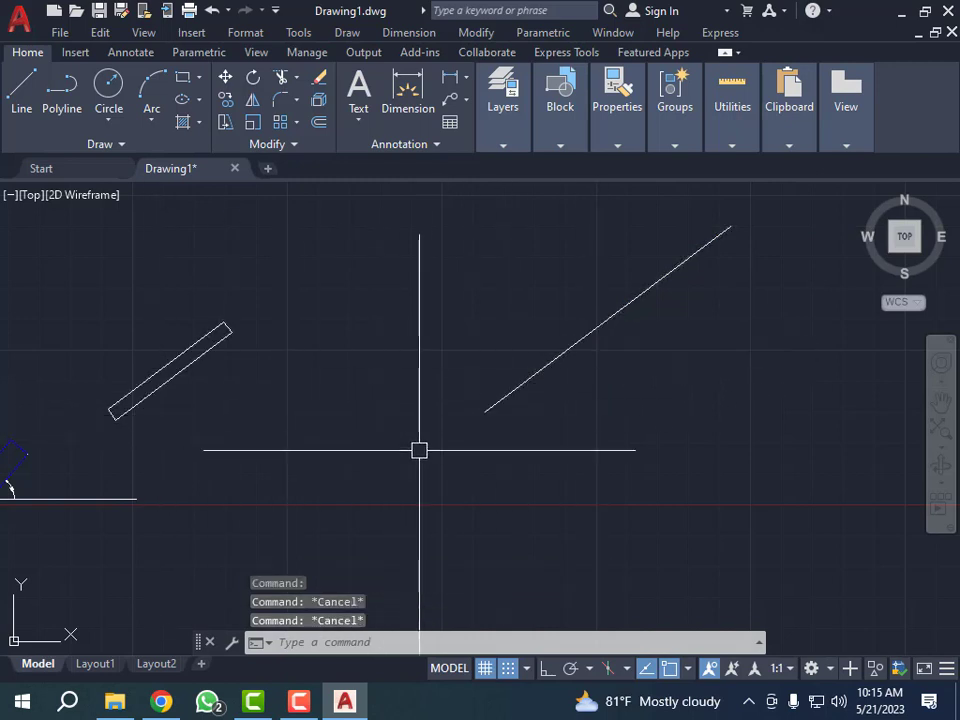
# - Draw a horizontal line to the right from the sloped line's lower endpoint, slightly past its upper end
pyautogui.press('Return')
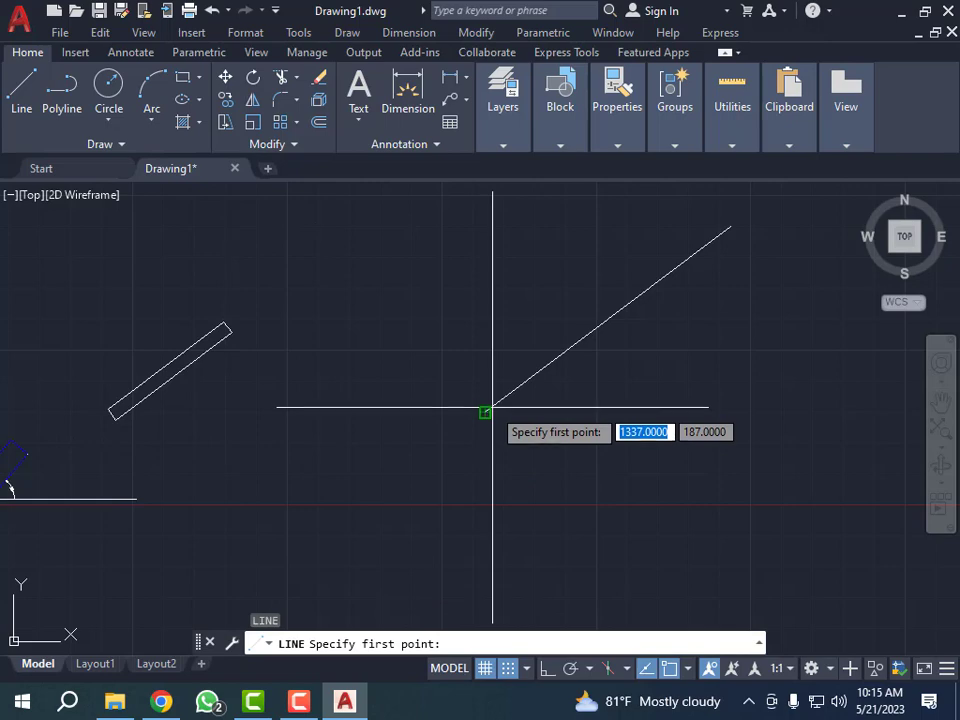
pyautogui.click(485, 411)
pyautogui.click(757, 411)
pyautogui.press('Escape')
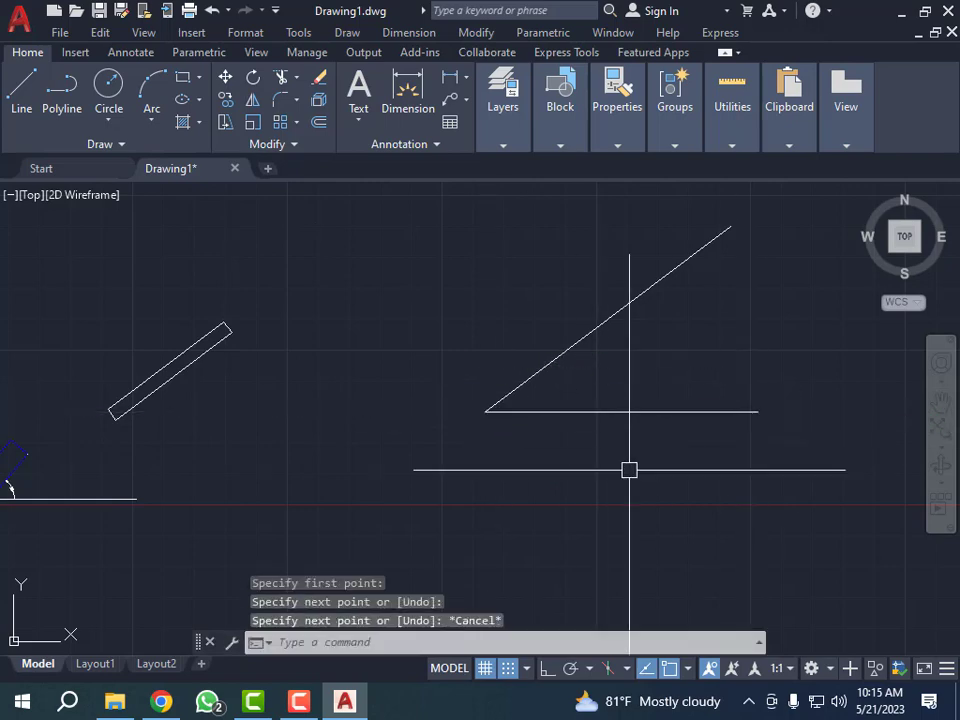
# - Draw a horizontal line to the right from the rotated thin rectangle's lowest corner, slightly past its far end
pyautogui.scroll(2, 116, 423)
pyautogui.write('l')
pyautogui.press('Return')
pyautogui.click(116, 418)
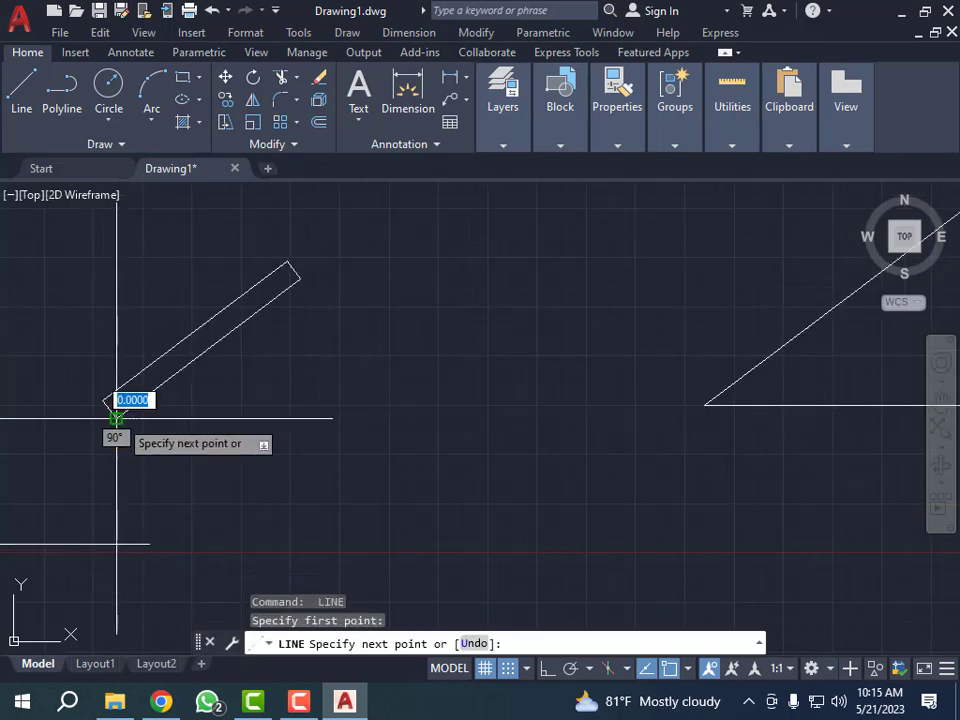
pyautogui.click(311, 418)
pyautogui.press('Escape')
pyautogui.press('Escape')
pyautogui.press('Escape')
pyautogui.press('Escape')
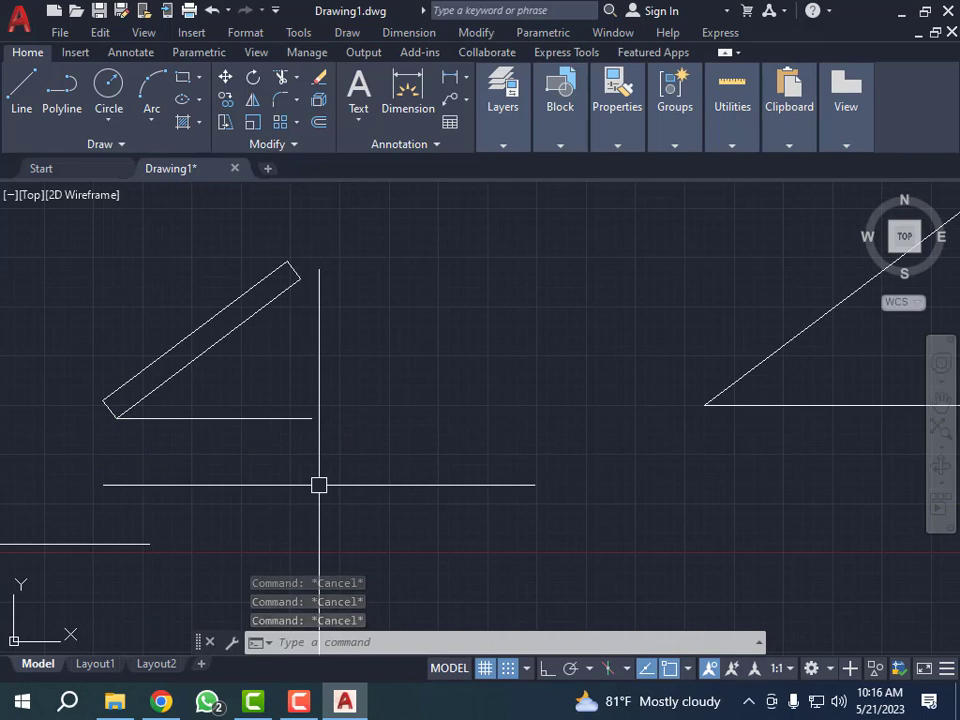
# - Add an angular dimension between the thin rectangle's long lower edge and the horizontal line at its lowest corner
pyautogui.write('dan')
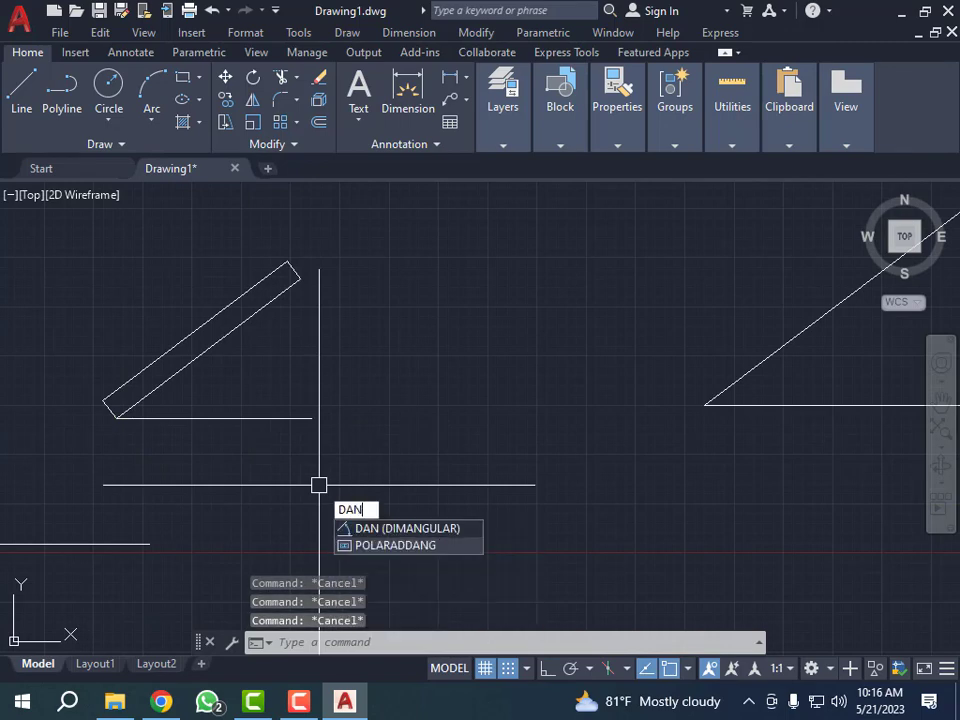
pyautogui.press('Return')
pyautogui.click(167, 385)
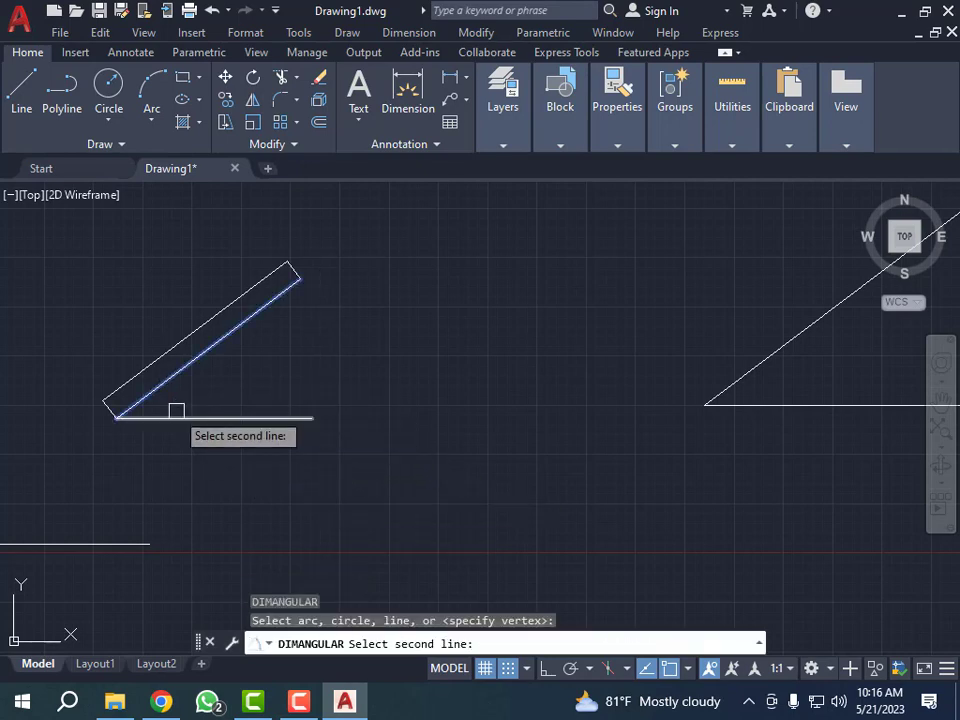
pyautogui.click(176, 418)
pyautogui.scroll(3, 188, 392)
pyautogui.click(190, 392)
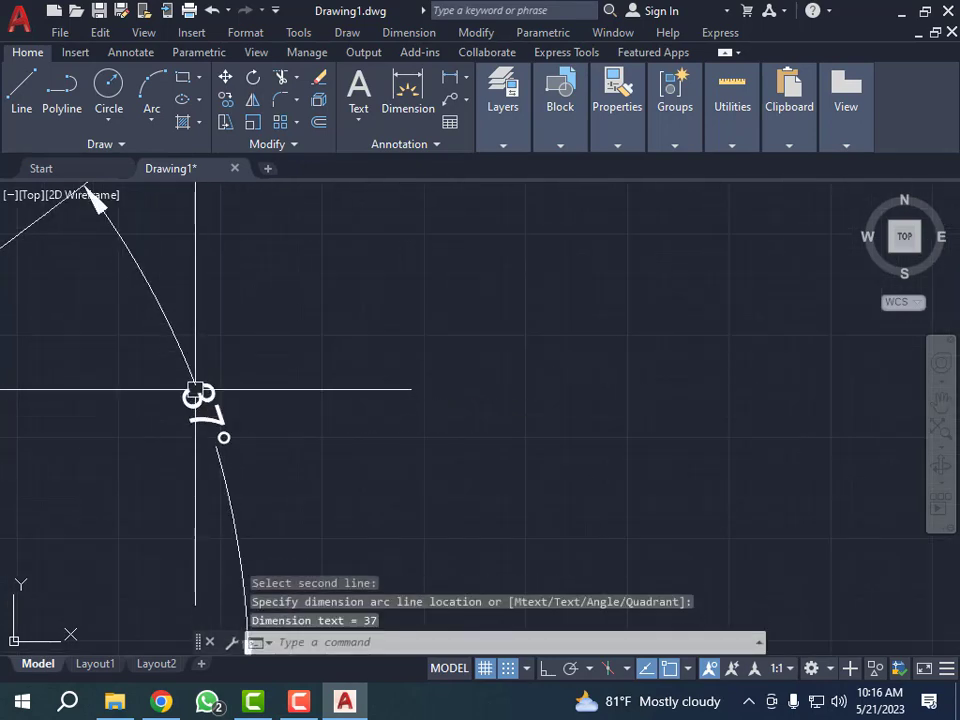
# - Add an angular dimension between the sloped line and the horizontal line drawn from its lower endpoint
pyautogui.scroll(-5, 257, 403)
pyautogui.press('Return')
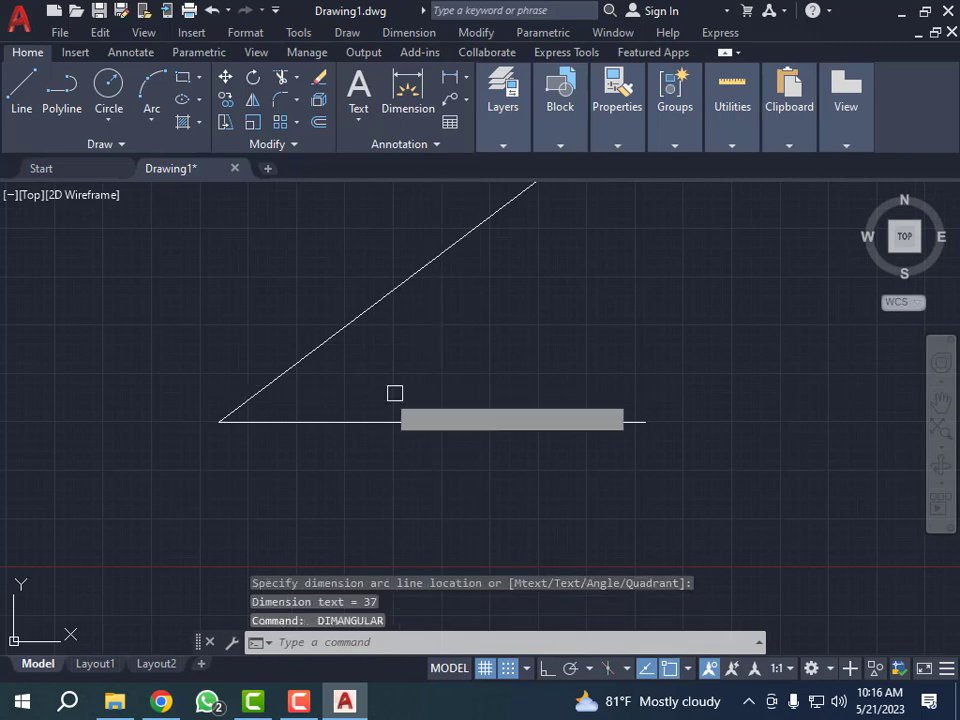
pyautogui.click(321, 343)
pyautogui.click(322, 421)
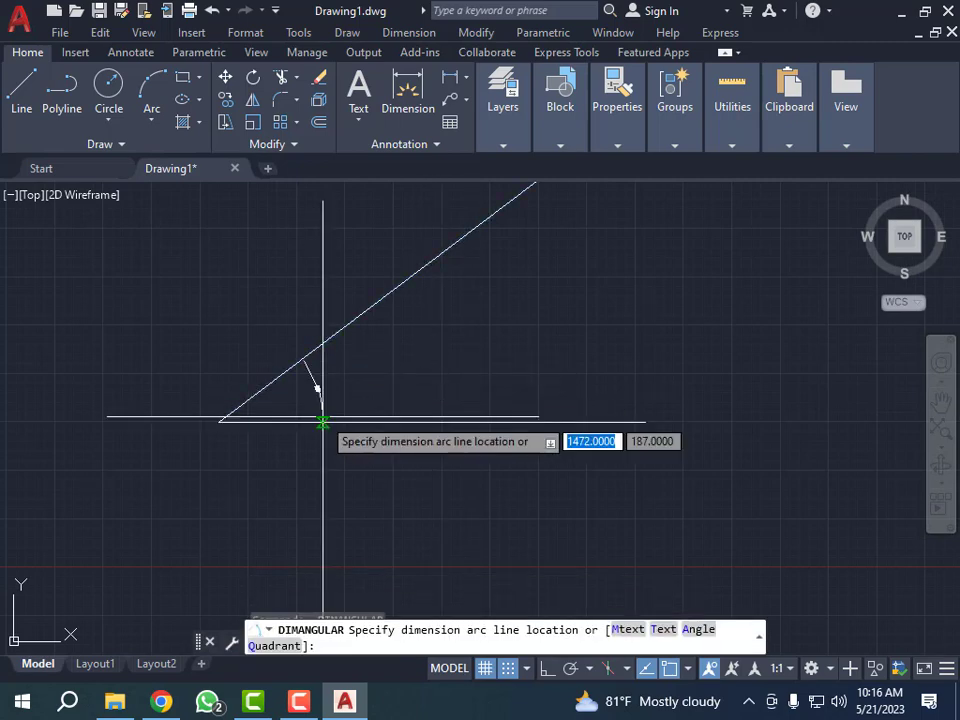
pyautogui.scroll(3, 336, 380)
pyautogui.click(365, 378)
pyautogui.scroll(-4, 416, 392)
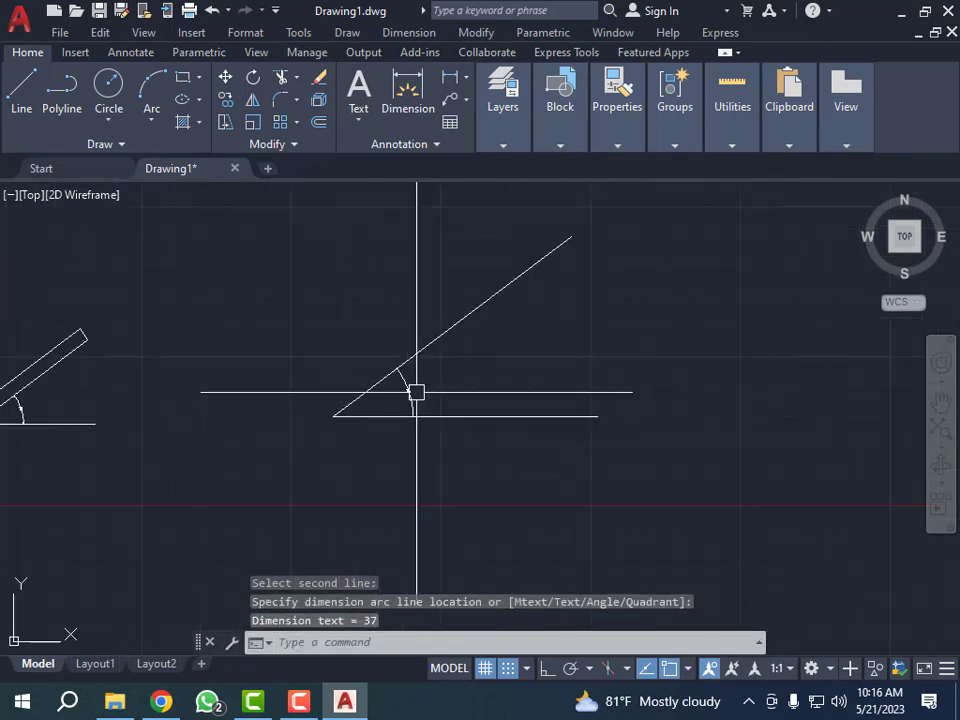
# - Compare the angular dimension at the rotated thin rectangle with the one at the sloped line
pyautogui.scroll(5, 41, 394)
pyautogui.scroll(-5, 156, 403)
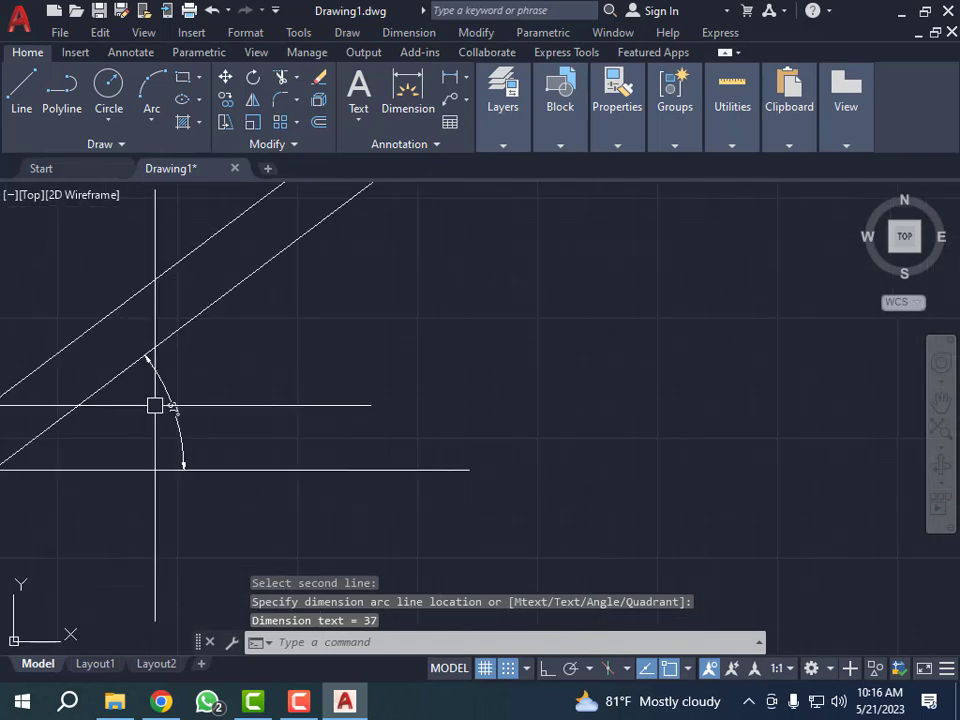
pyautogui.scroll(4, 615, 364)
pyautogui.scroll(-5, 439, 456)
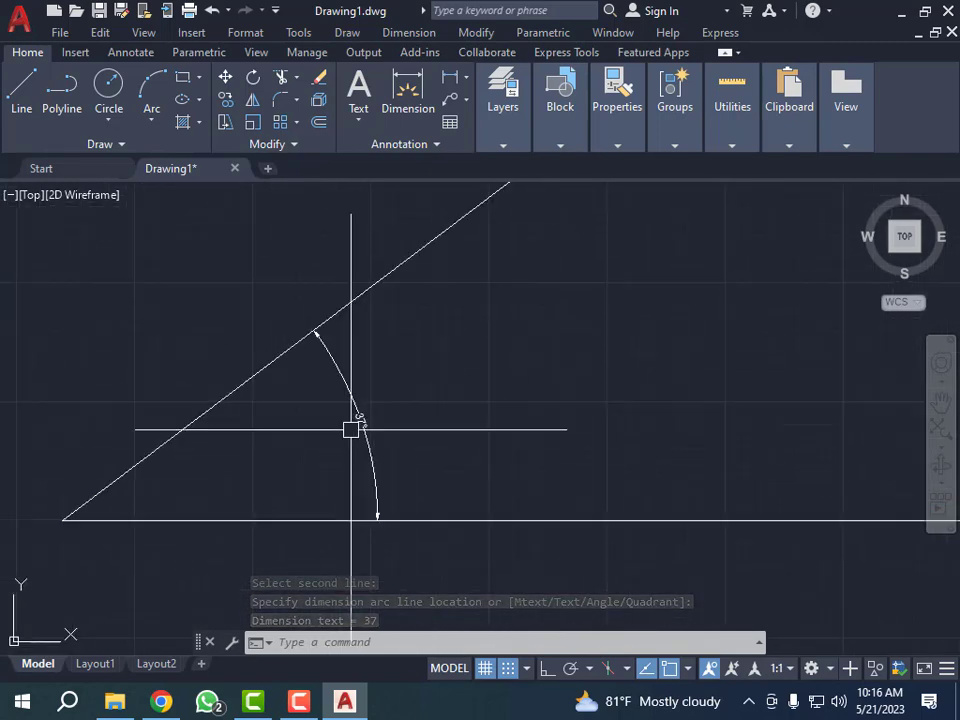
pyautogui.scroll(4, 171, 424)
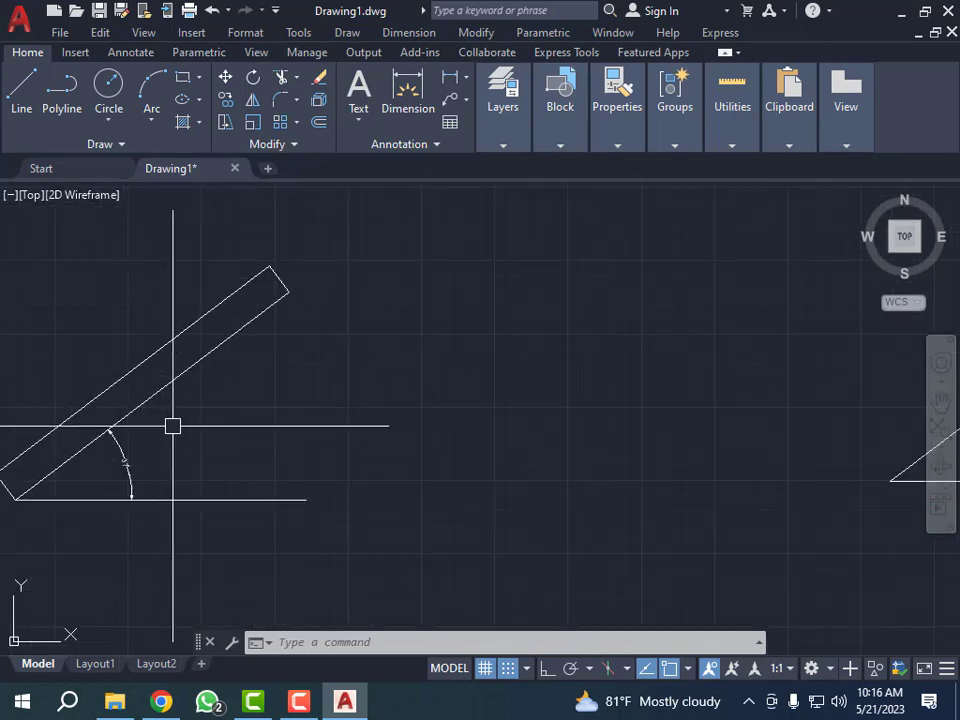
pyautogui.scroll(-2, 208, 419)
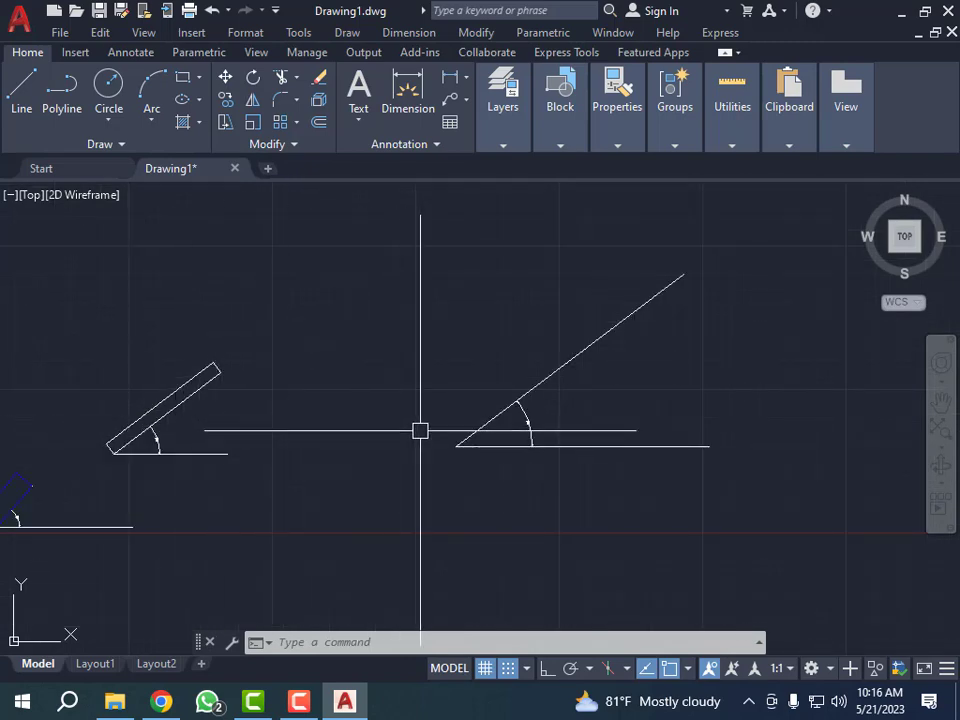
pyautogui.scroll(-4, 395, 427)
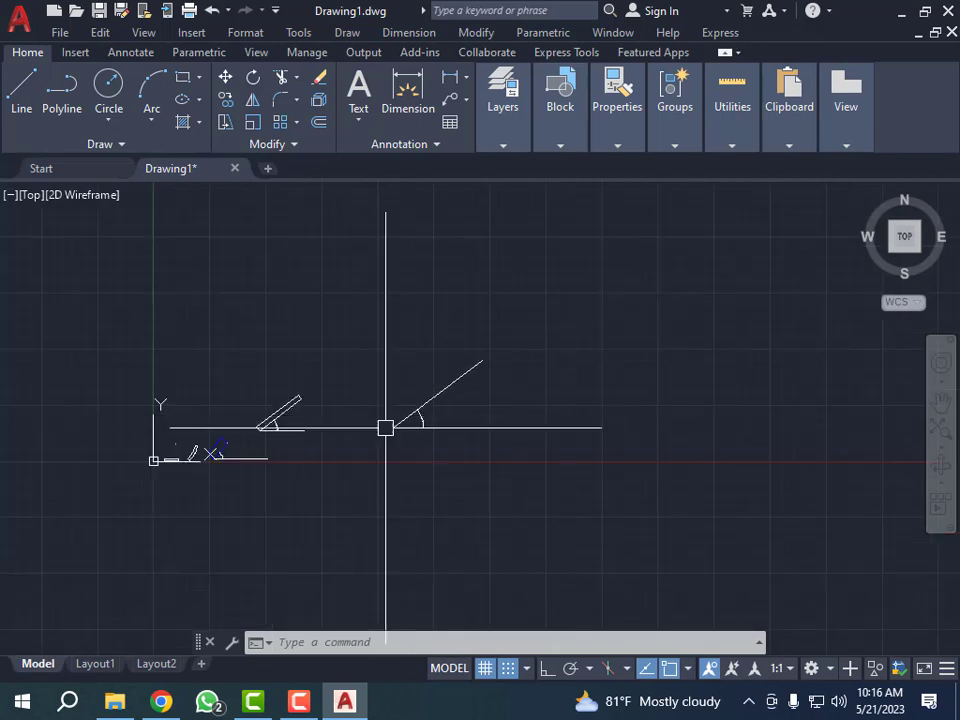
pyautogui.scroll(4, 501, 433)
pyautogui.scroll(4, 330, 322)
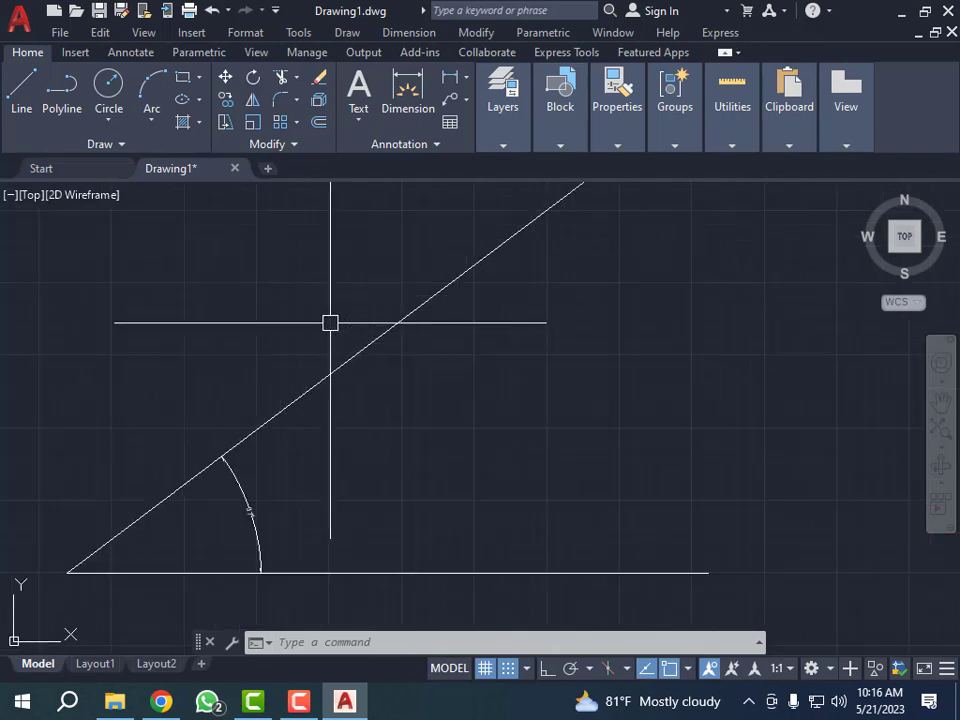
pyautogui.scroll(-6, 388, 403)
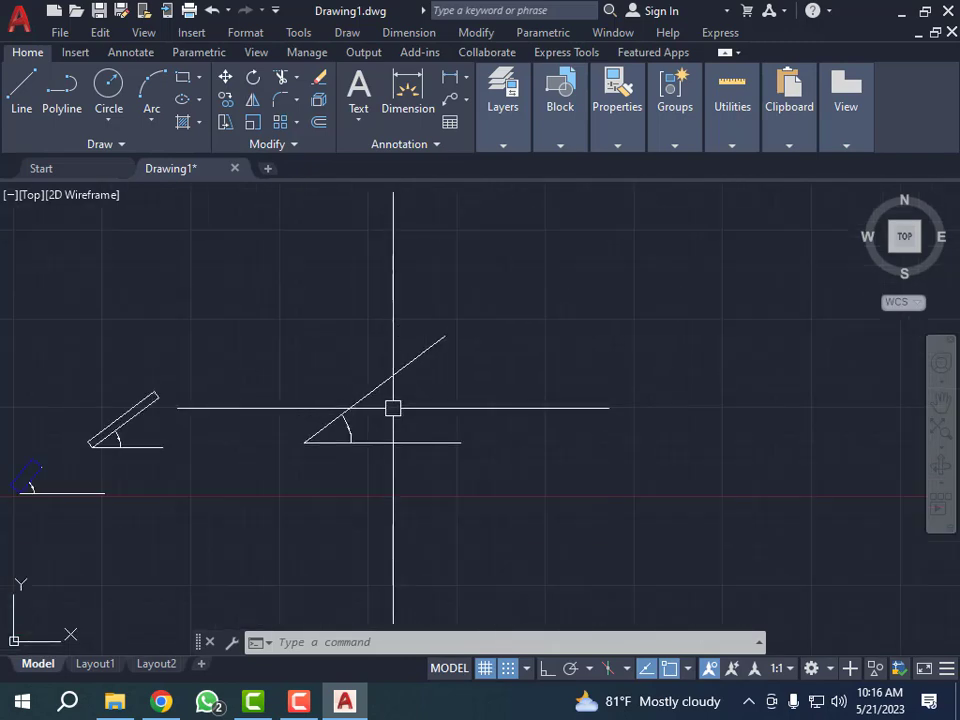
pyautogui.scroll(2, 90, 432)
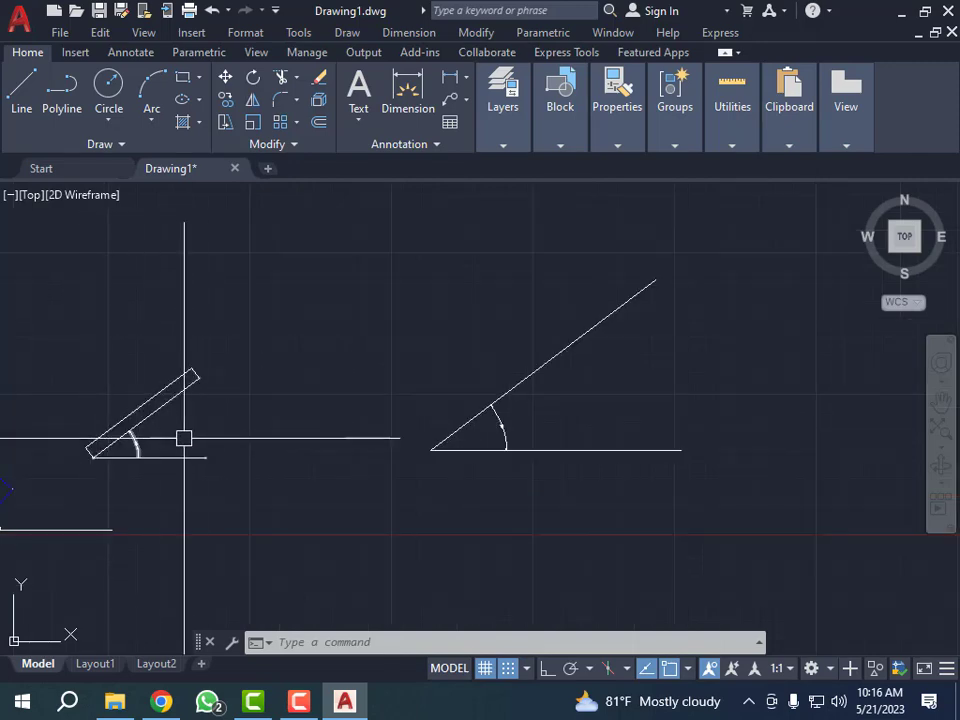
pyautogui.scroll(-2, 220, 430)
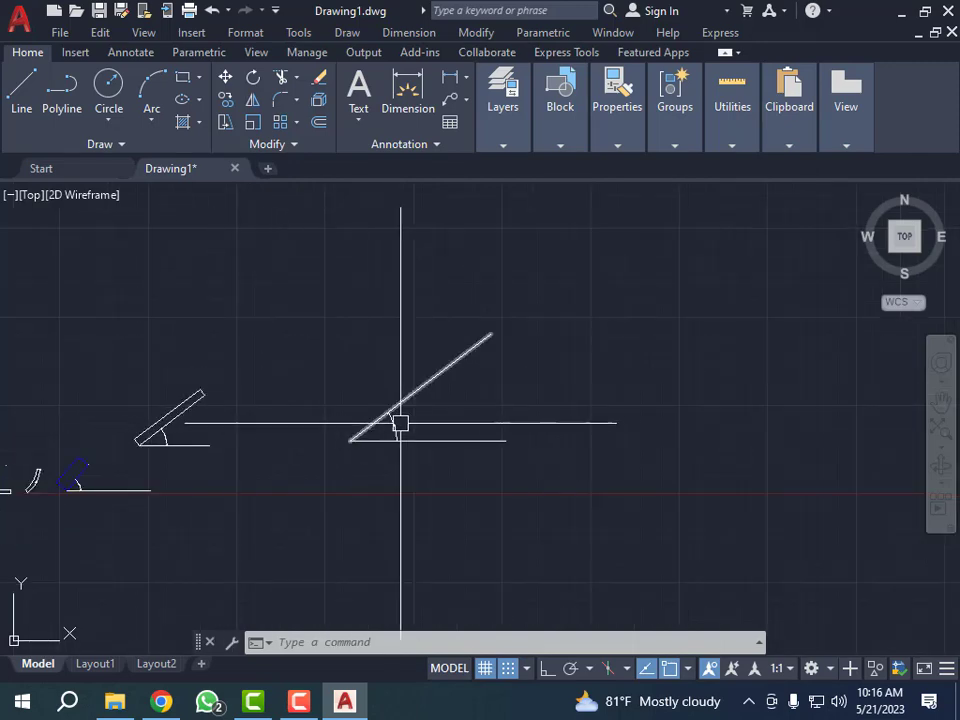
pyautogui.scroll(3, 410, 420)
pyautogui.scroll(-3, 400, 418)
pyautogui.scroll(4, 368, 411)
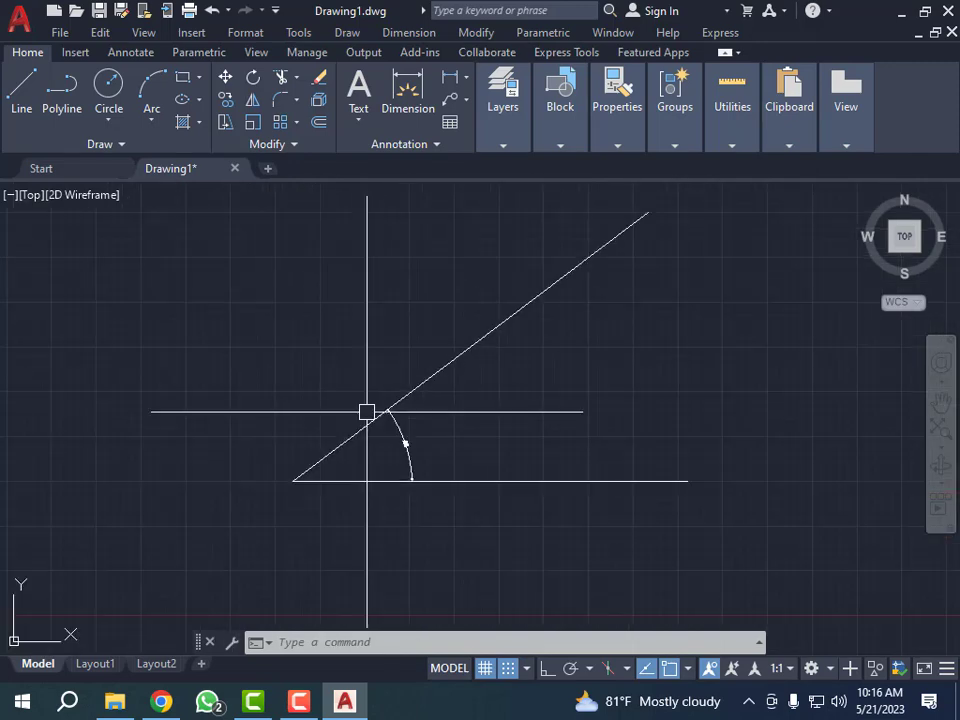
pyautogui.scroll(-4, 367, 410)
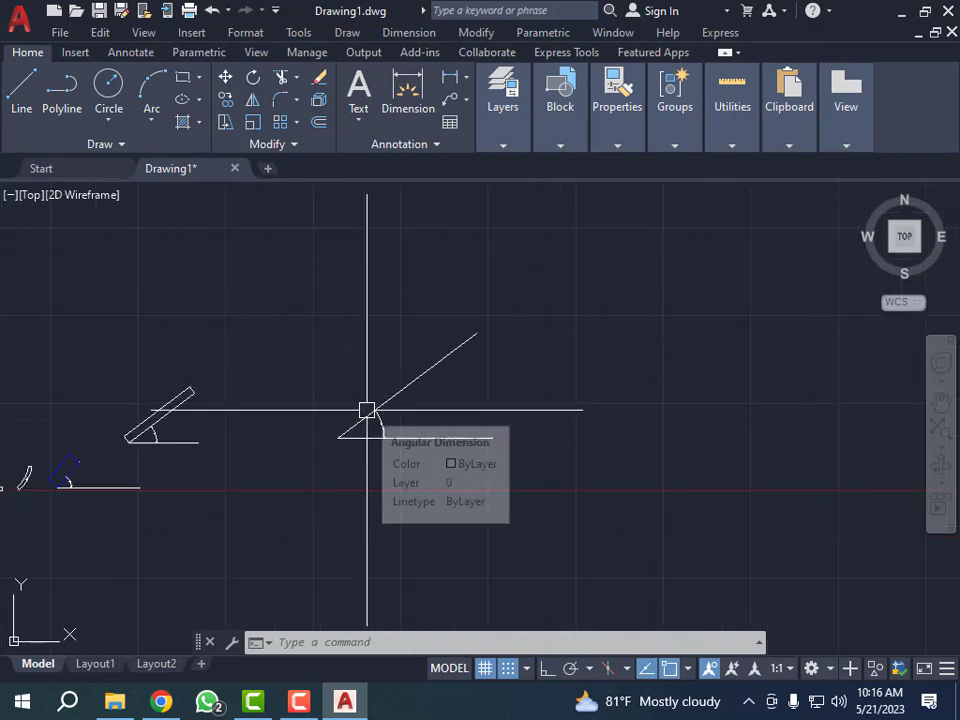